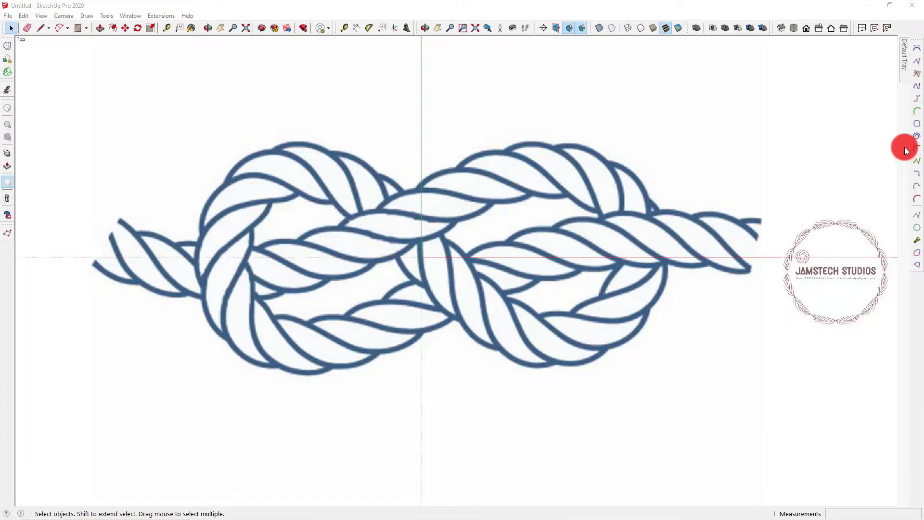
Start a BZ Polyline at the rope's left end and trace around the right loop to the knot centre.
{"action": "left_click", "coordinate": [918, 61]}
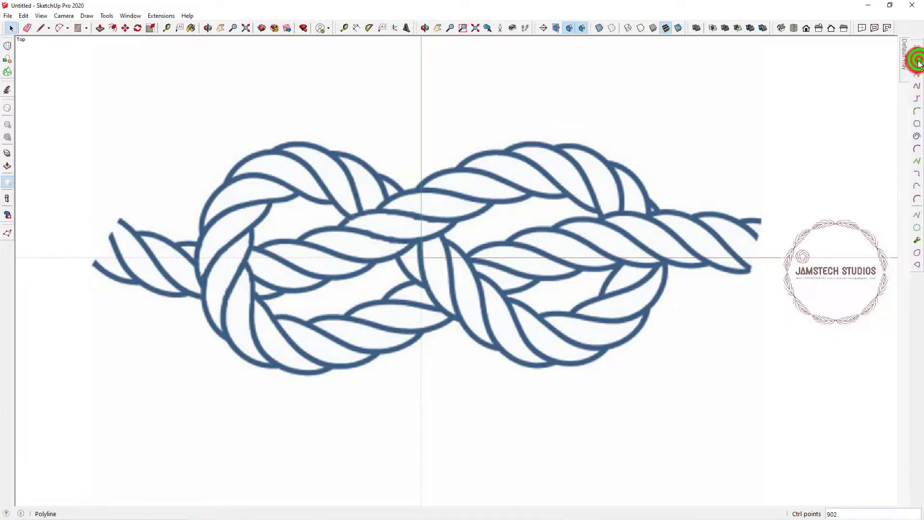
{"action": "left_click", "coordinate": [105, 250]}
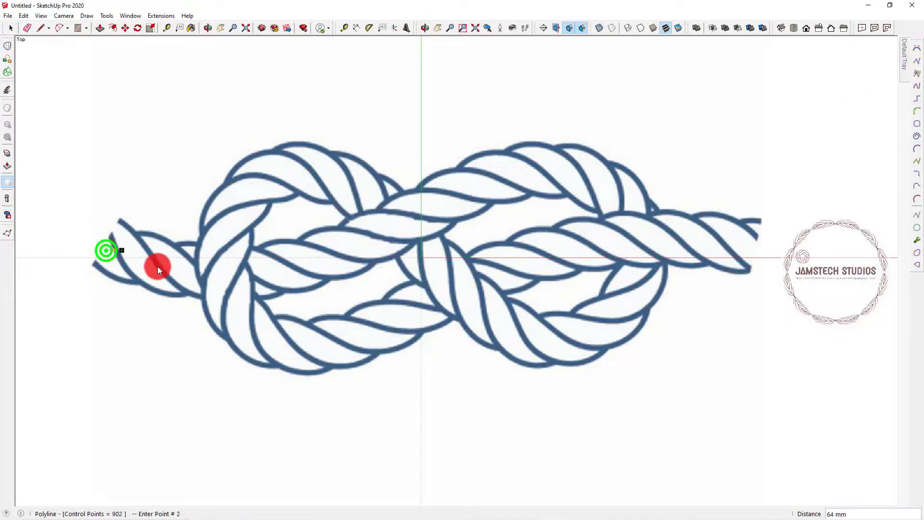
{"action": "left_click", "coordinate": [239, 266]}
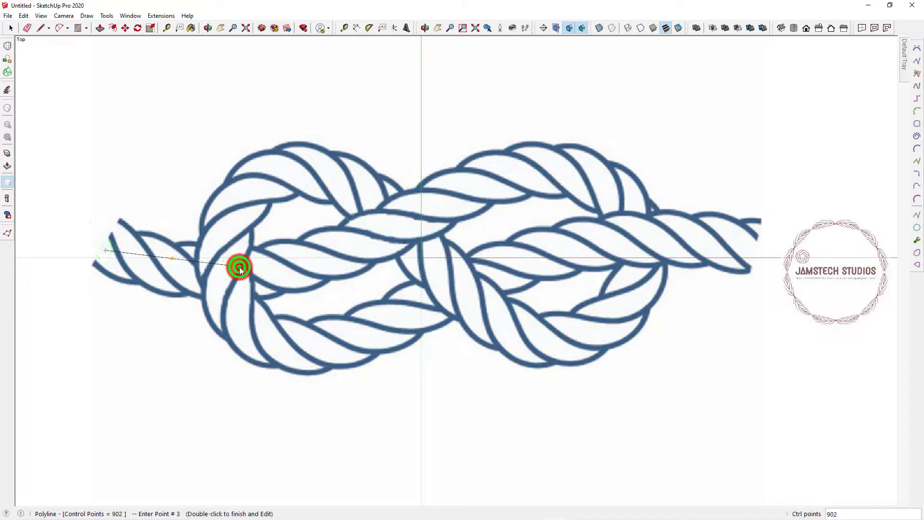
{"action": "left_click", "coordinate": [412, 222]}
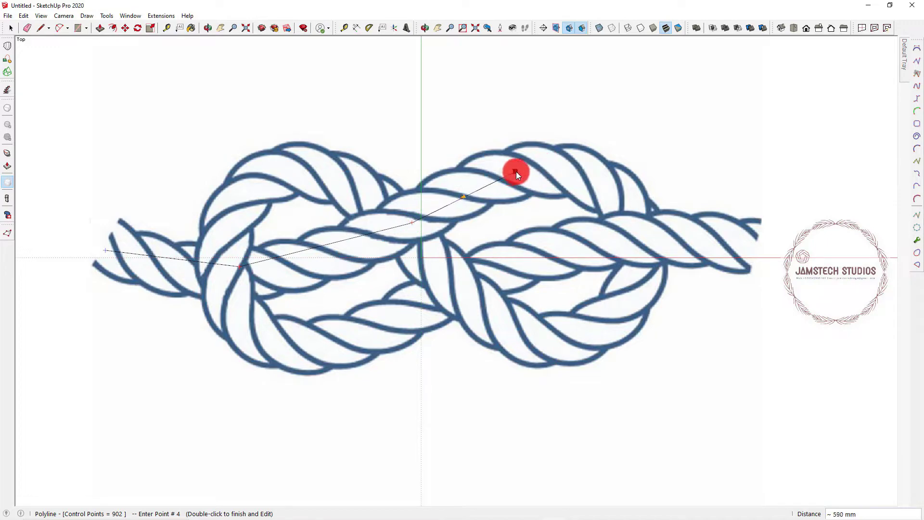
{"action": "left_click", "coordinate": [611, 179]}
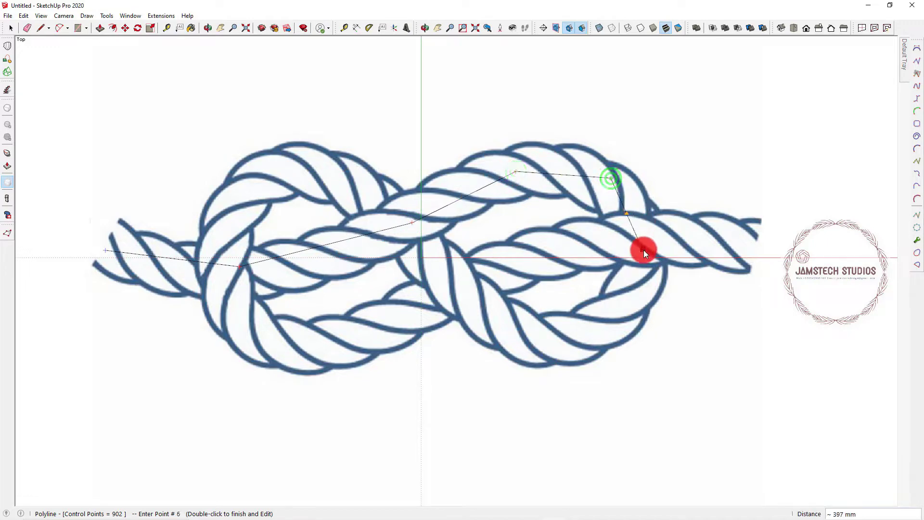
{"action": "left_click", "coordinate": [614, 327]}
{"action": "left_click", "coordinate": [525, 343]}
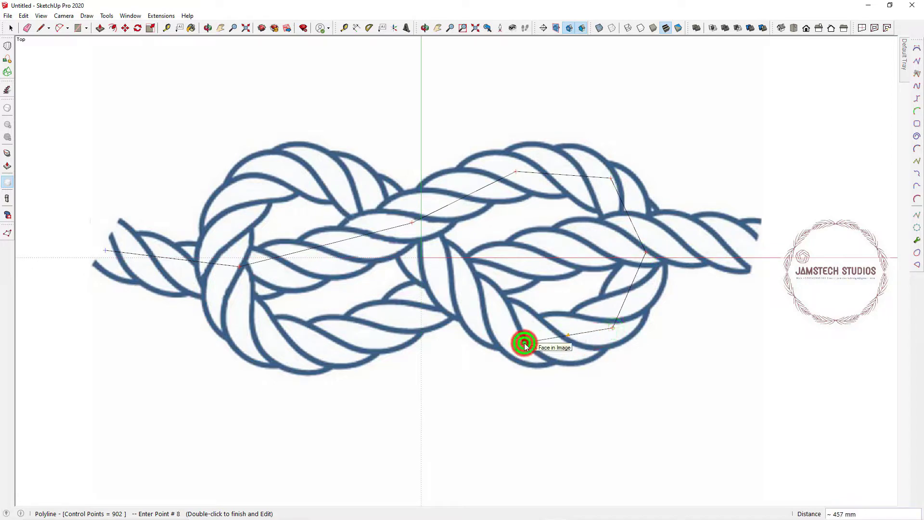
{"action": "left_click", "coordinate": [440, 273]}
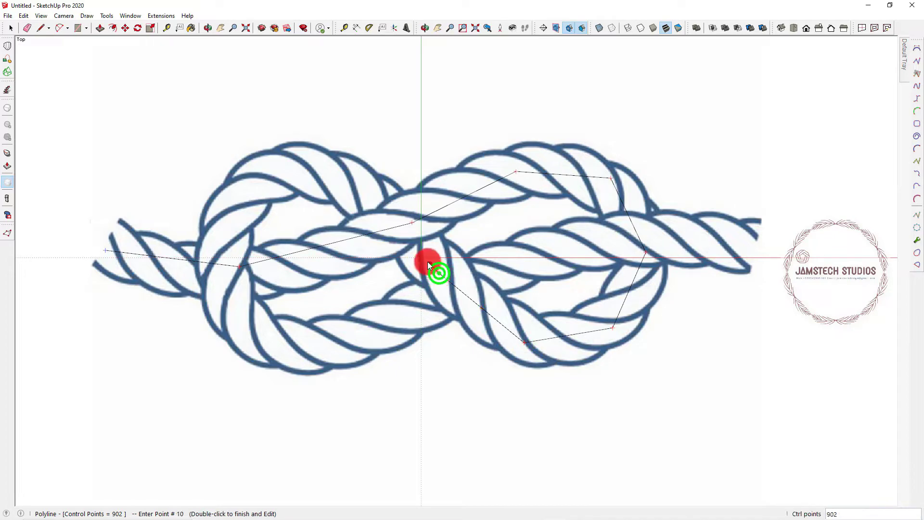
{"action": "left_click", "coordinate": [370, 192]}
Trace the polyline around the left loop to the rope's right end and finish it at 17 points.
{"action": "left_click", "coordinate": [278, 165]}
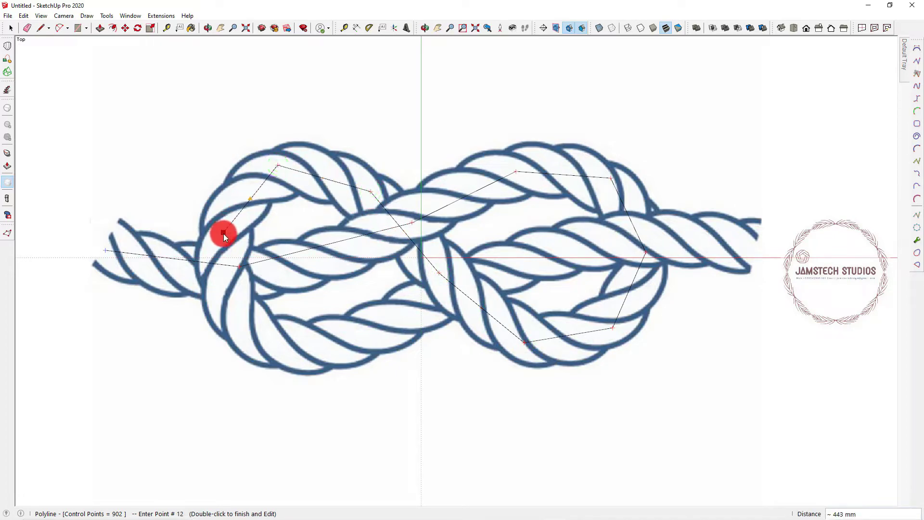
{"action": "left_click", "coordinate": [221, 245]}
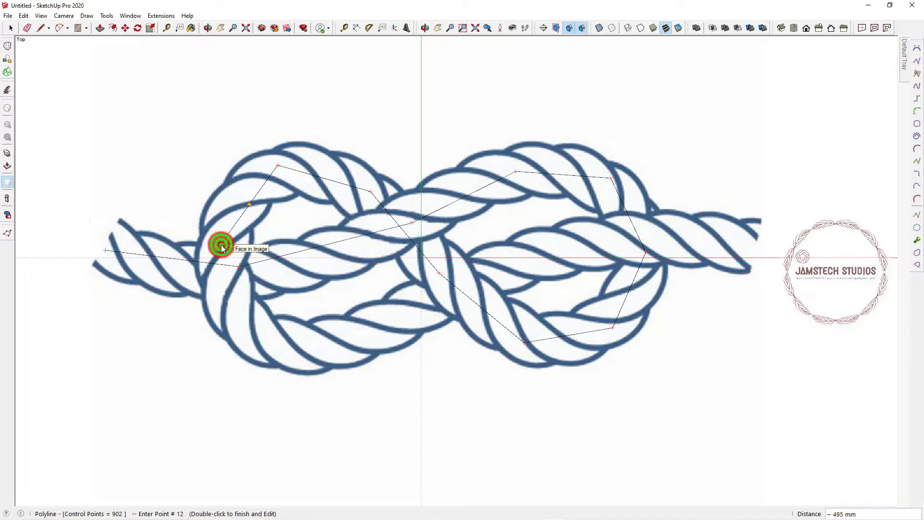
{"action": "left_click", "coordinate": [227, 318]}
{"action": "left_click", "coordinate": [312, 362]}
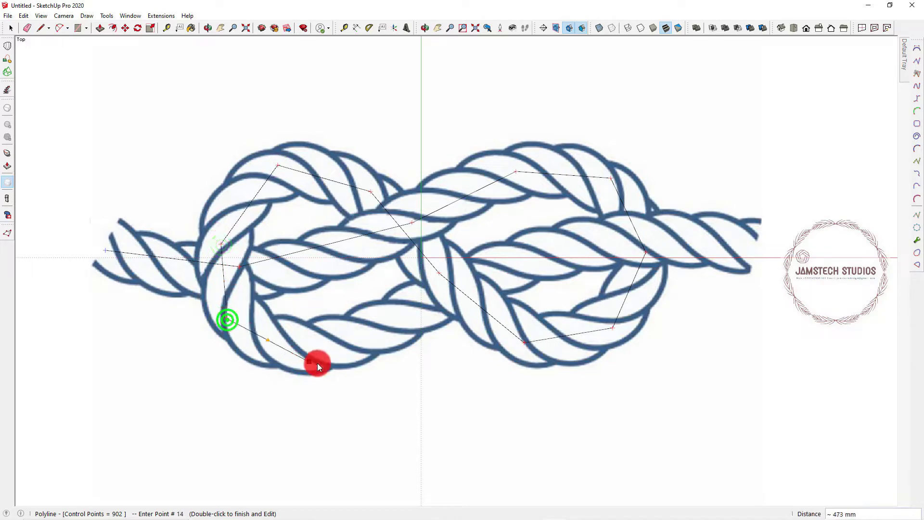
{"action": "left_click", "coordinate": [381, 316]}
{"action": "left_click", "coordinate": [419, 297]}
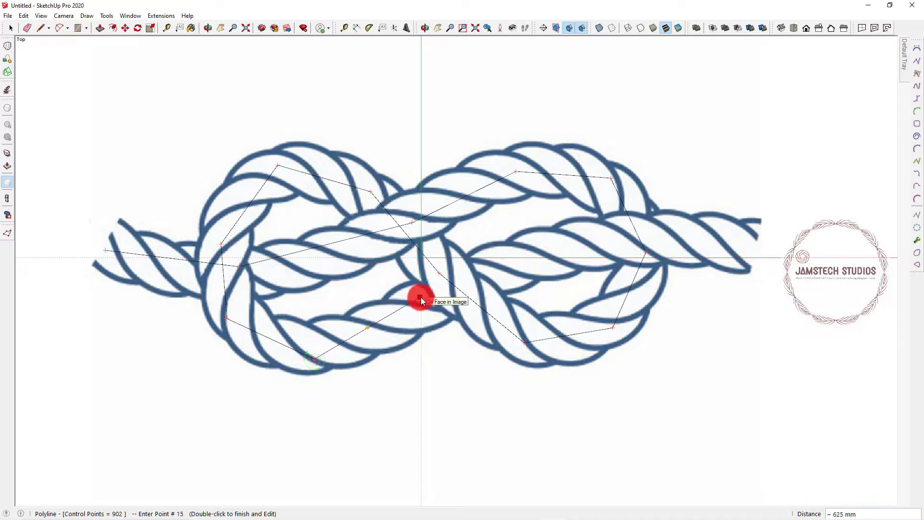
{"action": "left_click", "coordinate": [509, 252]}
{"action": "left_click_drag", "start_coordinate": [630, 239], "coordinate": [760, 254]}
{"action": "right_click", "coordinate": [760, 253]}
{"action": "left_click", "coordinate": [787, 258]}
{"action": "right_click", "coordinate": [666, 260]}
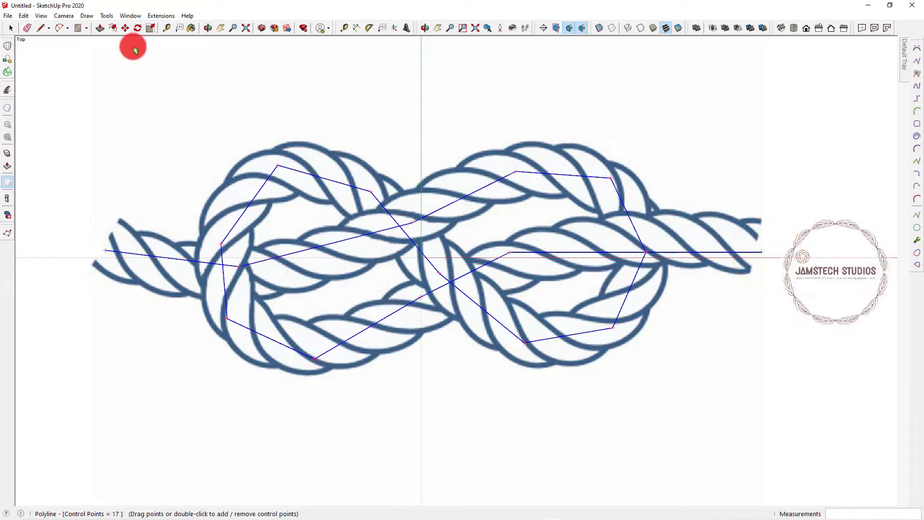
Orbit out of top view and switch the camera to Perspective.
{"action": "left_click", "coordinate": [208, 27]}
{"action": "left_click_drag", "start_coordinate": [322, 223], "coordinate": [394, 70]}
{"action": "left_click_drag", "start_coordinate": [338, 283], "coordinate": [278, 265]}
{"action": "left_click", "coordinate": [64, 15]}
{"action": "left_click", "coordinate": [86, 76]}
{"action": "left_click_drag", "start_coordinate": [384, 290], "coordinate": [347, 270]}
Move a Ctrl-copy of the traced polyline upward, about 2315 mm above the image.
{"action": "left_click", "coordinate": [10, 28]}
{"action": "scroll", "coordinate": [320, 260], "scroll_direction": "up", "scroll_amount": 3}
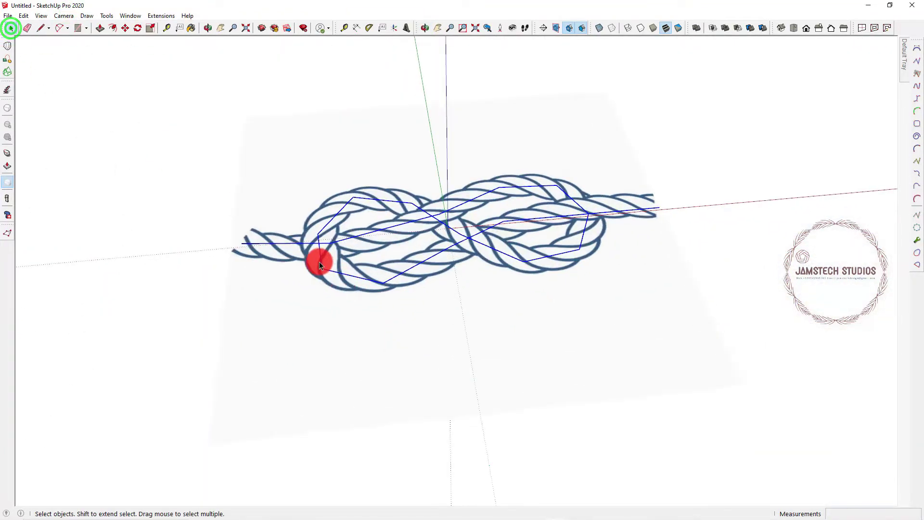
{"action": "scroll", "coordinate": [330, 242], "scroll_direction": "up", "scroll_amount": 1}
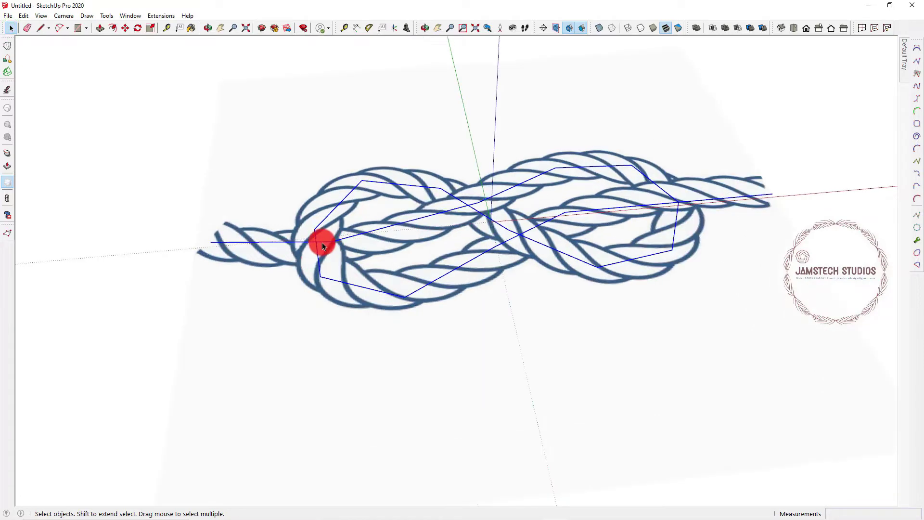
{"action": "scroll", "coordinate": [328, 240], "scroll_direction": "down", "scroll_amount": 4}
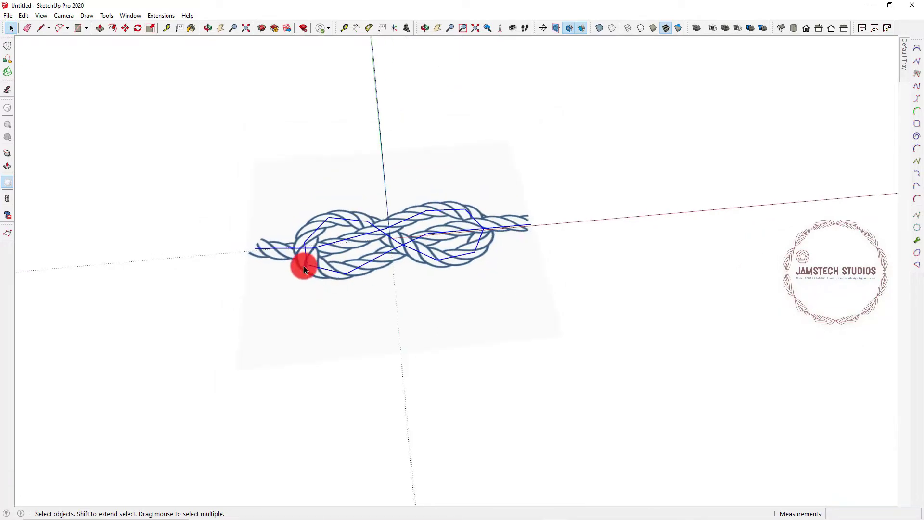
{"action": "scroll", "coordinate": [337, 255], "scroll_direction": "up", "scroll_amount": 2}
{"action": "key", "text": "m"}
{"action": "left_click", "coordinate": [337, 260]}
{"action": "key", "text": "ctrl"}
{"action": "scroll", "coordinate": [340, 174], "scroll_direction": "down", "scroll_amount": 2}
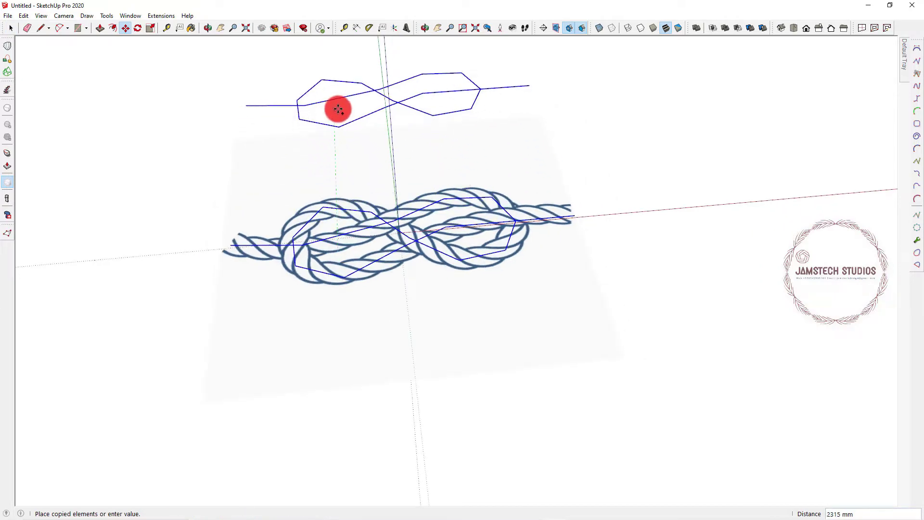
Drop the polyline copy in place above the knot image.
{"action": "left_click", "coordinate": [339, 100]}
{"action": "scroll", "coordinate": [315, 69], "scroll_direction": "up", "scroll_amount": 4}
{"action": "left_click", "coordinate": [11, 28]}
{"action": "scroll", "coordinate": [360, 277], "scroll_direction": "down", "scroll_amount": 1}
{"action": "scroll", "coordinate": [367, 207], "scroll_direction": "up", "scroll_amount": 2}
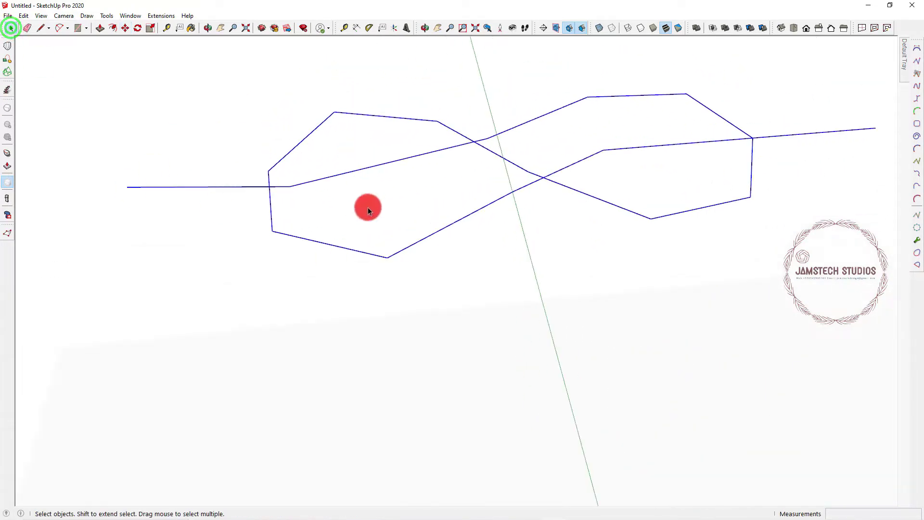
Convert the raised polyline to a Catmull Spline via BZ - Convert to.
{"action": "triple_click", "coordinate": [389, 256]}
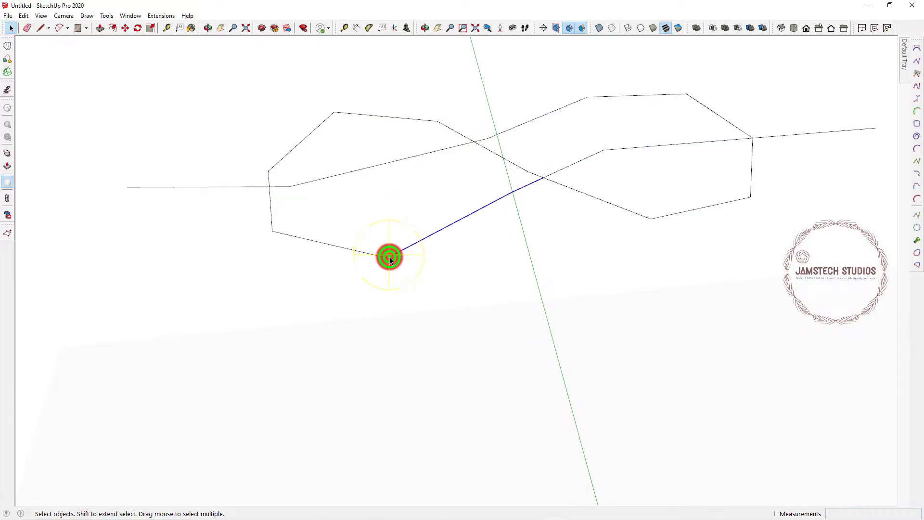
{"action": "right_click", "coordinate": [389, 257]}
{"action": "mouse_move", "coordinate": [481, 475]}
{"action": "left_click", "coordinate": [548, 390]}
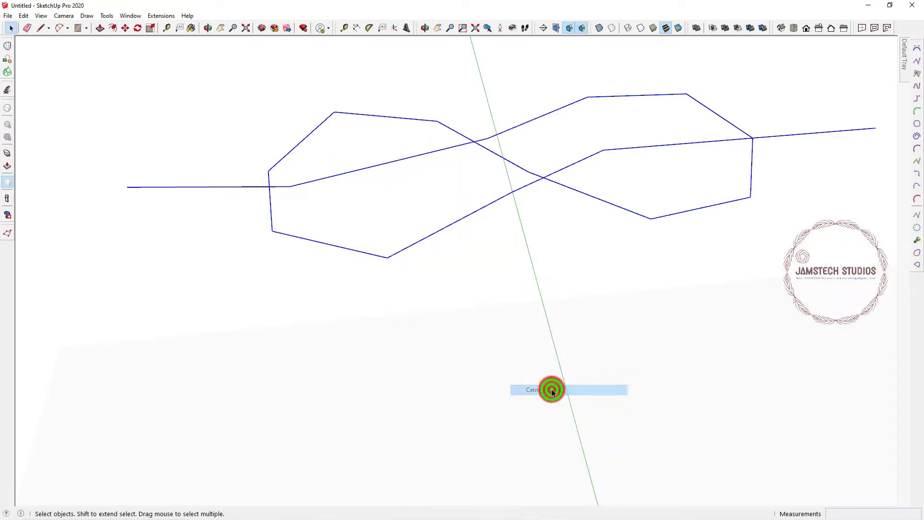
{"action": "middle_click_drag", "start_coordinate": [409, 212], "coordinate": [409, 281]}
{"action": "scroll", "coordinate": [404, 173], "scroll_direction": "down", "scroll_amount": 3}
{"action": "left_click", "coordinate": [398, 173]}
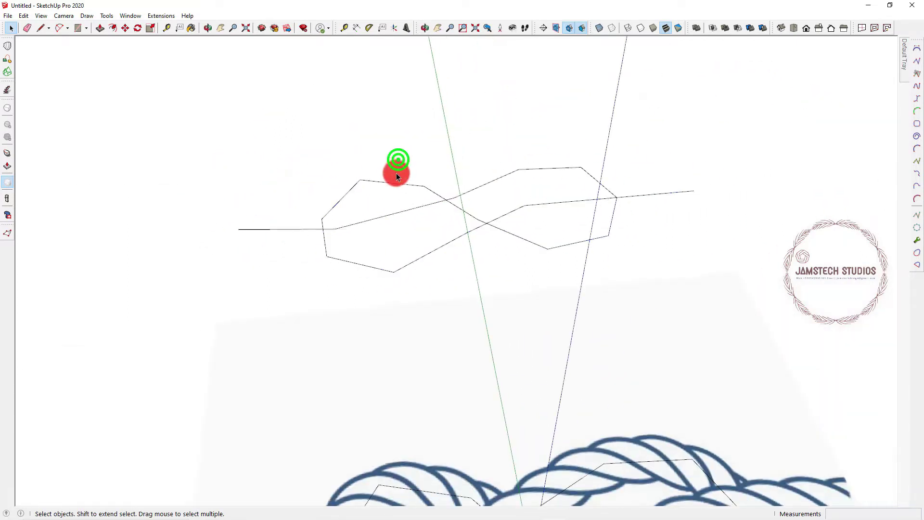
{"action": "left_click", "coordinate": [395, 185]}
{"action": "right_click", "coordinate": [395, 184]}
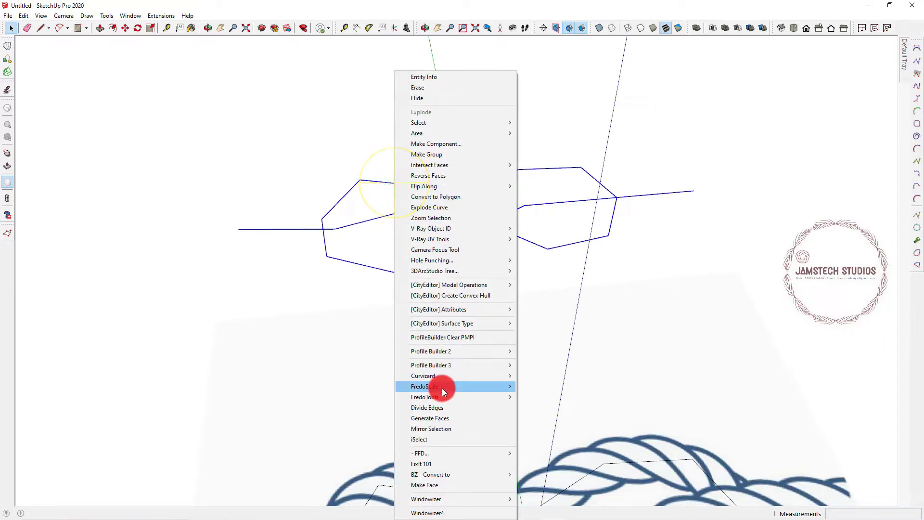
{"action": "mouse_move", "coordinate": [460, 474]}
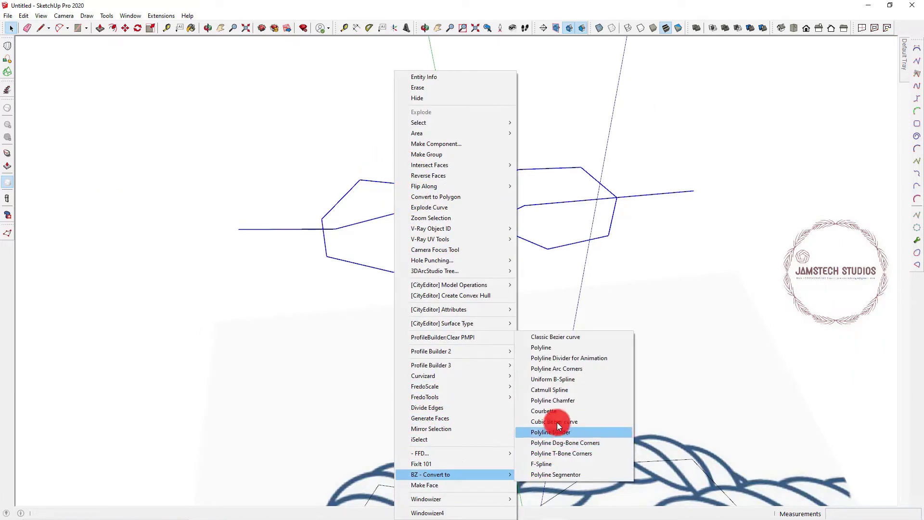
{"action": "left_click", "coordinate": [554, 389]}
Bring the whole knot into view and select the lower knot path.
{"action": "middle_click_drag", "start_coordinate": [552, 386], "coordinate": [444, 280]}
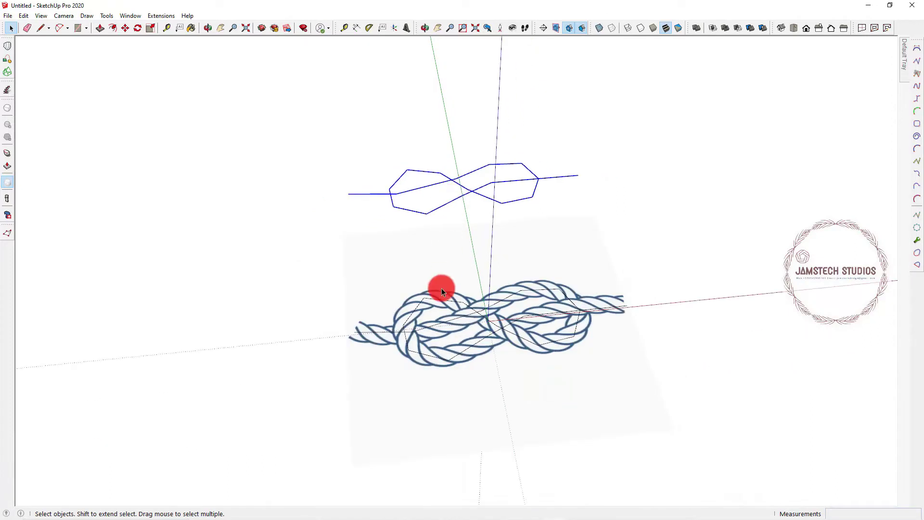
{"action": "left_click", "coordinate": [9, 29]}
{"action": "left_click", "coordinate": [408, 319]}
{"action": "left_click", "coordinate": [427, 212]}
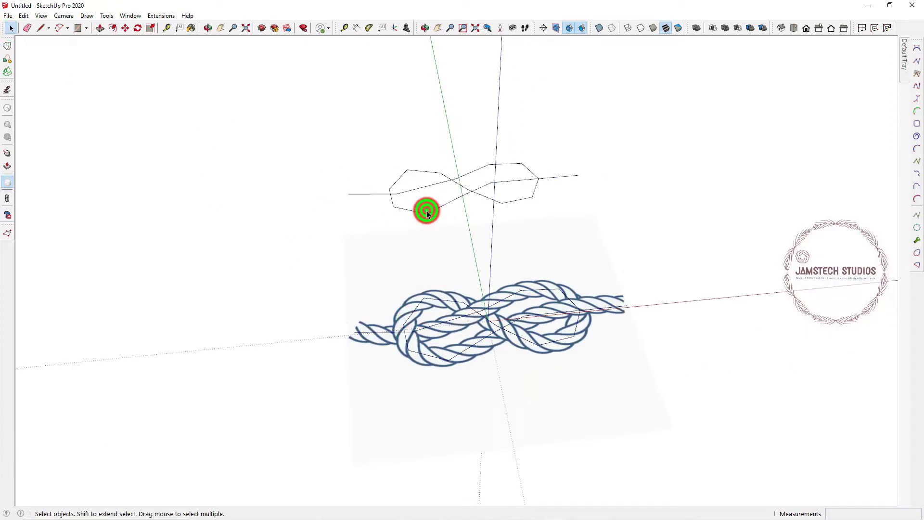
{"action": "left_click", "coordinate": [427, 216]}
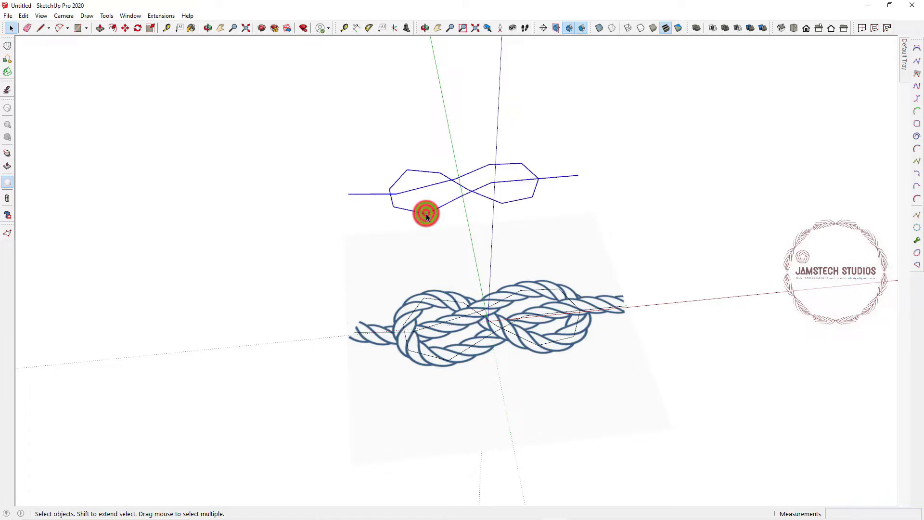
{"action": "scroll", "coordinate": [423, 310], "scroll_direction": "up", "scroll_amount": 2}
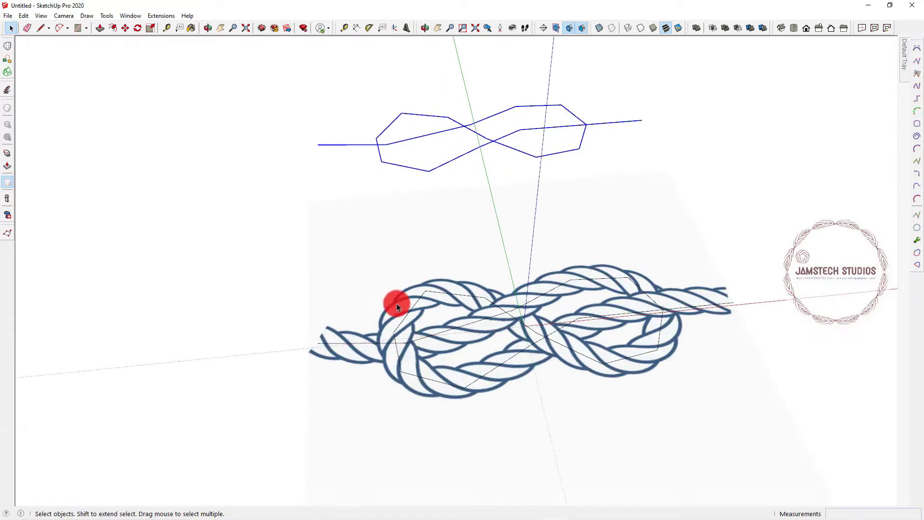
{"action": "left_click", "coordinate": [394, 342]}
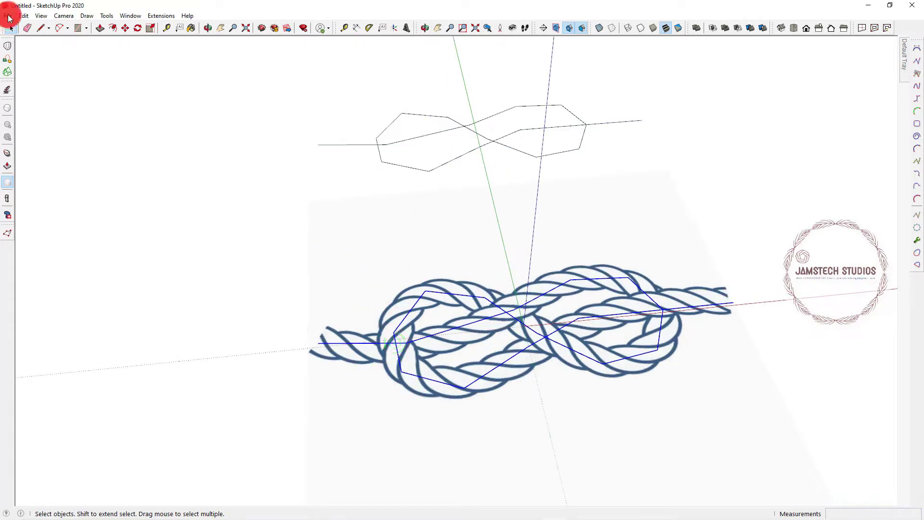
Copy the lower knot path and paste it in place.
{"action": "left_click", "coordinate": [25, 16]}
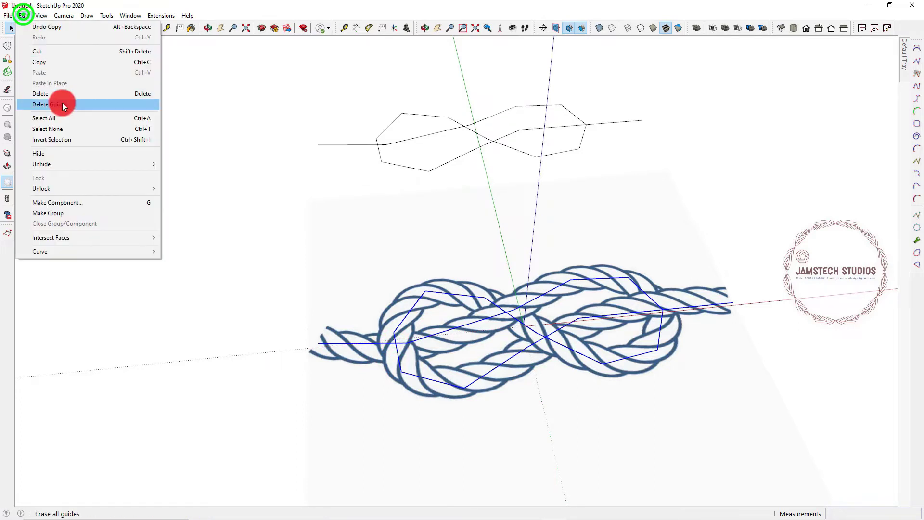
{"action": "left_click", "coordinate": [45, 63]}
{"action": "scroll", "coordinate": [210, 160], "scroll_direction": "down", "scroll_amount": 2}
{"action": "left_click", "coordinate": [229, 204]}
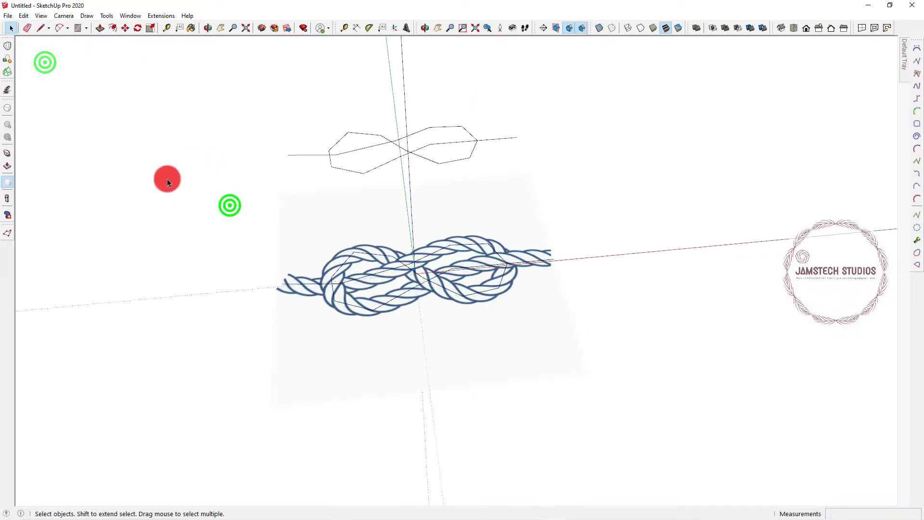
{"action": "left_click", "coordinate": [26, 16]}
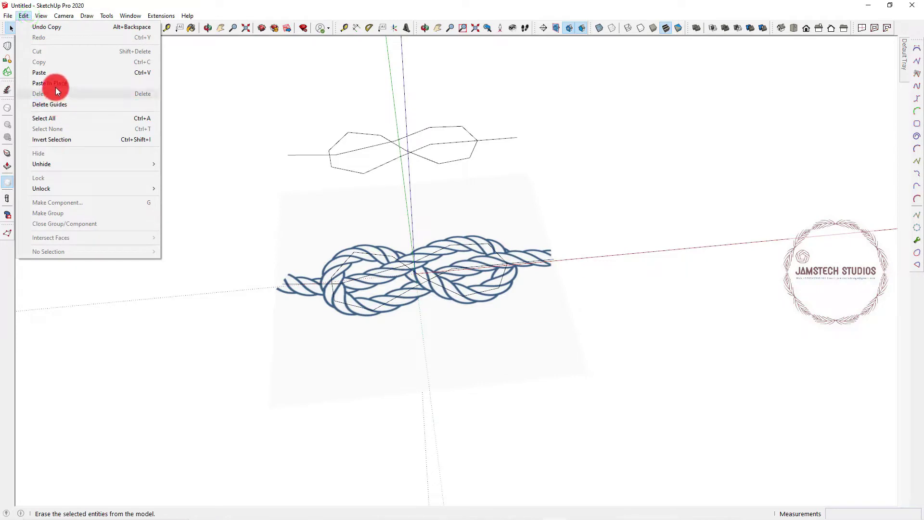
{"action": "left_click", "coordinate": [56, 84]}
Move the pasted knot path down onto the rope image plane.
{"action": "left_click", "coordinate": [125, 28]}
{"action": "left_click", "coordinate": [283, 343]}
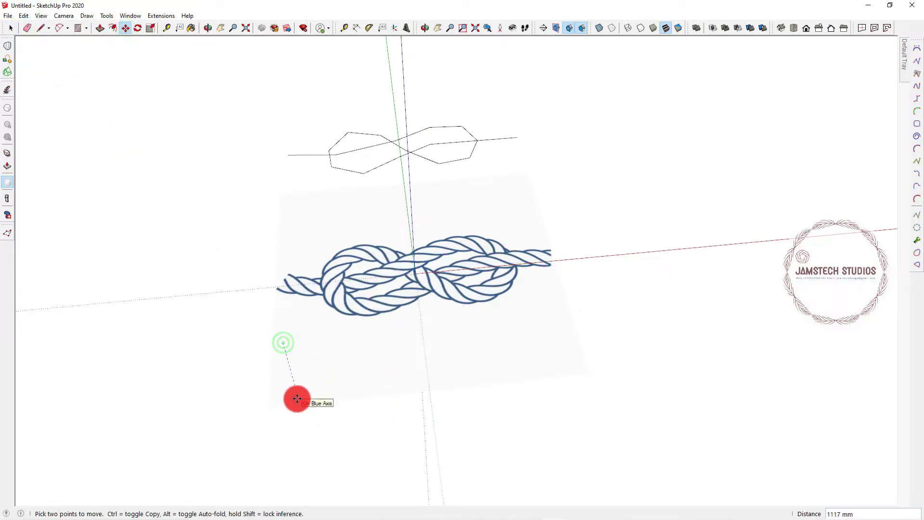
{"action": "left_click", "coordinate": [302, 391]}
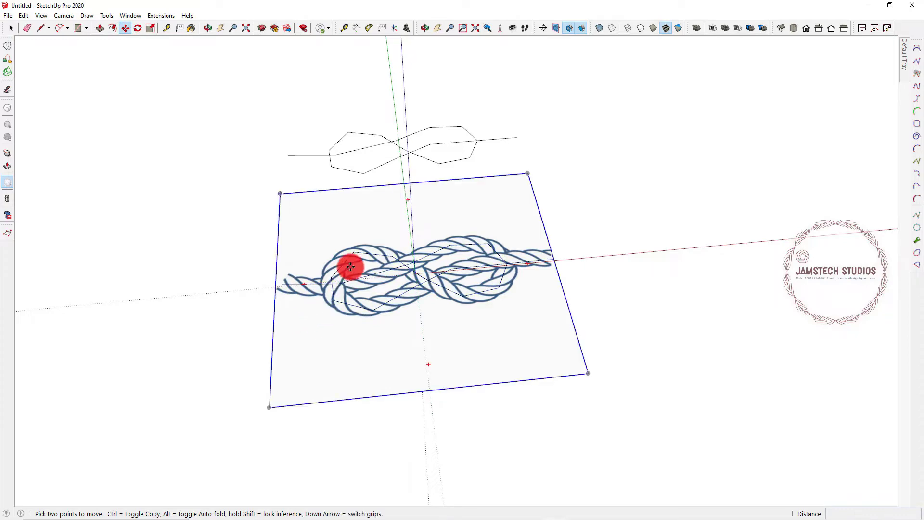
{"action": "scroll", "coordinate": [356, 263], "scroll_direction": "up", "scroll_amount": 3}
{"action": "left_click", "coordinate": [10, 28]}
{"action": "scroll", "coordinate": [263, 296], "scroll_direction": "up", "scroll_amount": 2}
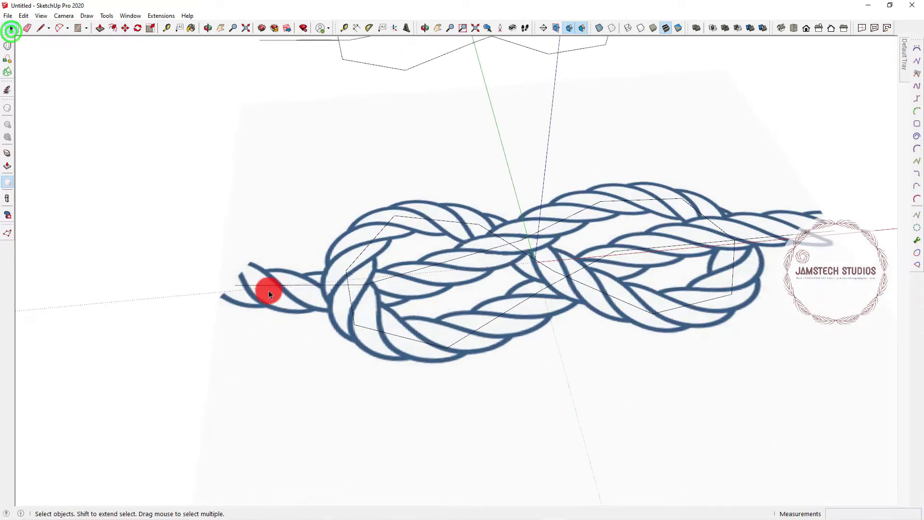
Apply BZ - Convert to on the upper knot sketch.
{"action": "left_click", "coordinate": [268, 284]}
{"action": "mouse_move", "coordinate": [277, 289]}
{"action": "middle_mouse_down"}
{"action": "mouse_move", "coordinate": [285, 292]}
{"action": "mouse_move", "coordinate": [373, 156]}
{"action": "mouse_move", "coordinate": [391, 114]}
{"action": "mouse_move", "coordinate": [387, 136]}
{"action": "middle_mouse_up"}
{"action": "left_click", "coordinate": [366, 150]}
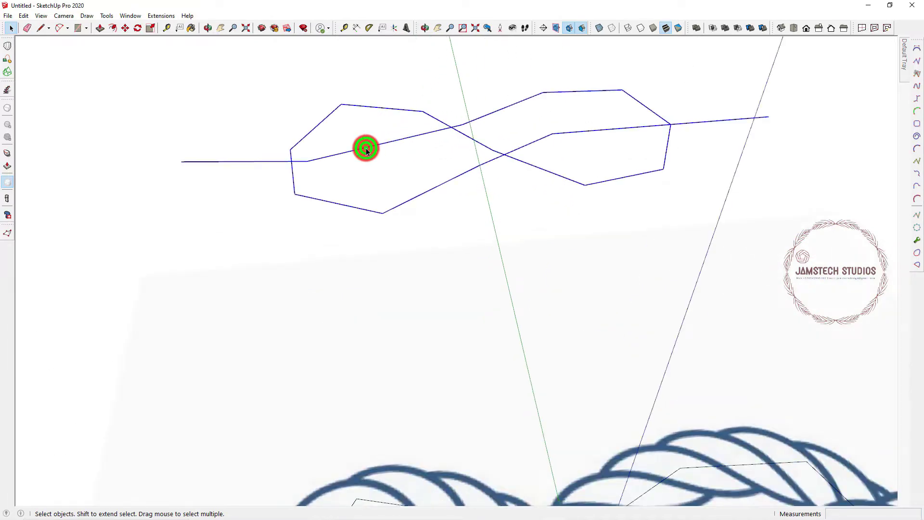
{"action": "scroll", "coordinate": [366, 149], "scroll_direction": "up", "scroll_amount": 2}
{"action": "right_click", "coordinate": [366, 150]}
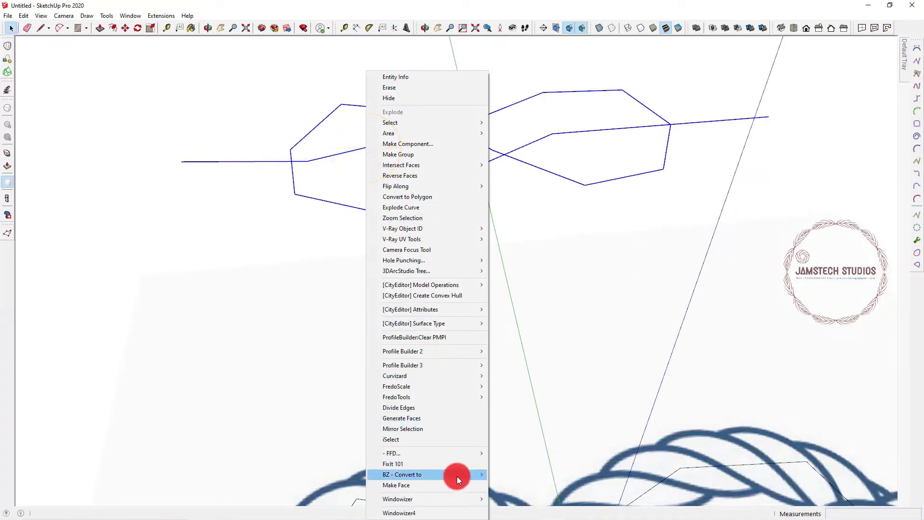
{"action": "mouse_move", "coordinate": [456, 476]}
{"action": "left_click", "coordinate": [516, 347]}
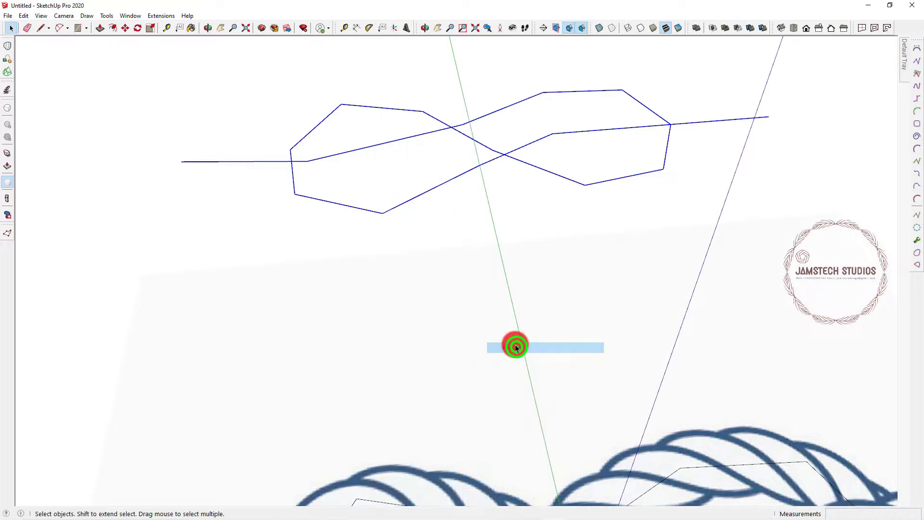
Select all connected edges of the upper sketch and run the Bezier conversion again.
{"action": "left_click", "coordinate": [296, 199]}
{"action": "triple_click", "coordinate": [292, 180]}
{"action": "right_click", "coordinate": [293, 181]}
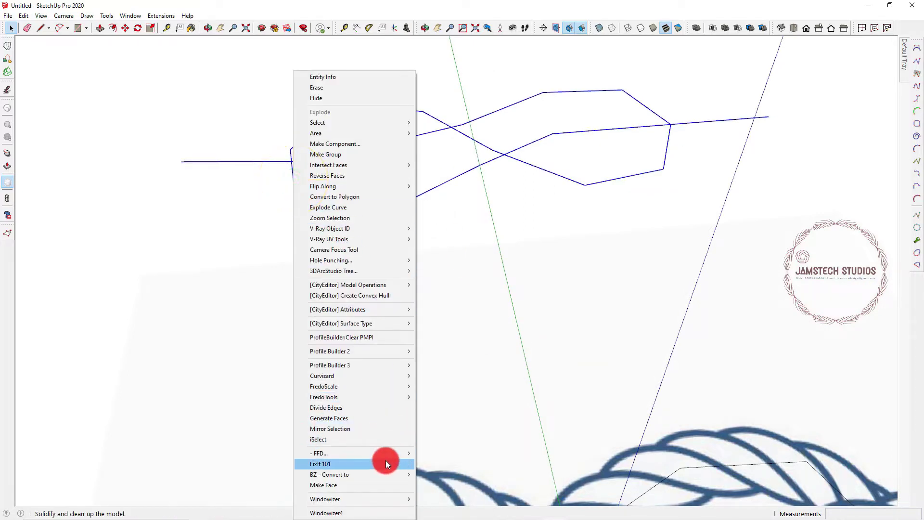
{"action": "left_click", "coordinate": [239, 230]}
{"action": "scroll", "coordinate": [327, 117], "scroll_direction": "up", "scroll_amount": 3}
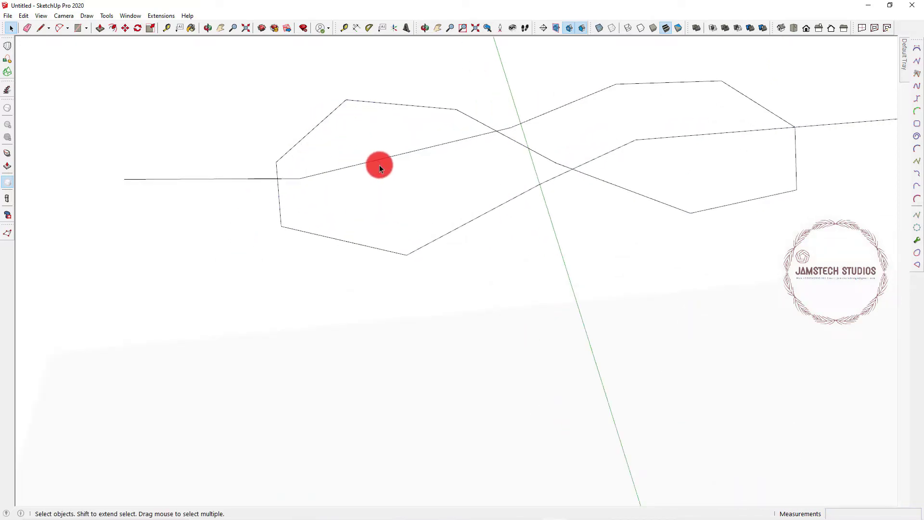
{"action": "scroll", "coordinate": [371, 211], "scroll_direction": "down", "scroll_amount": 5}
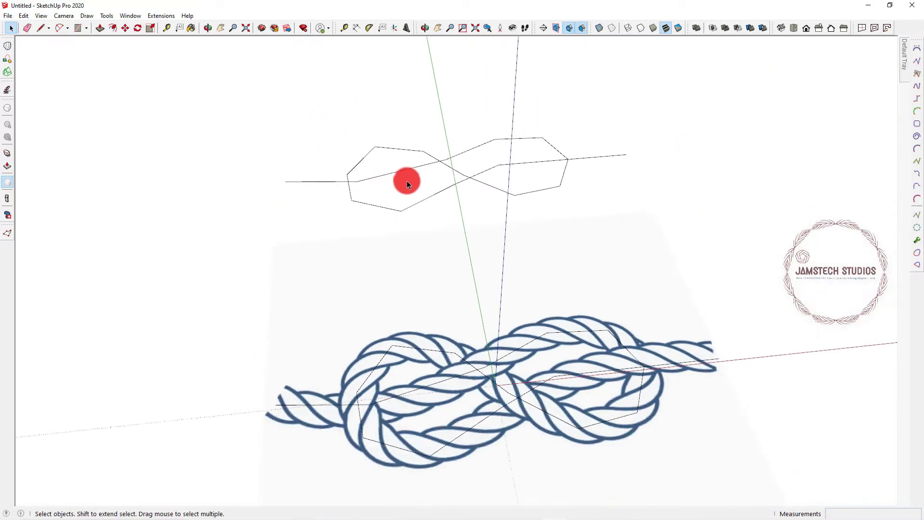
{"action": "scroll", "coordinate": [365, 401], "scroll_direction": "up", "scroll_amount": 2}
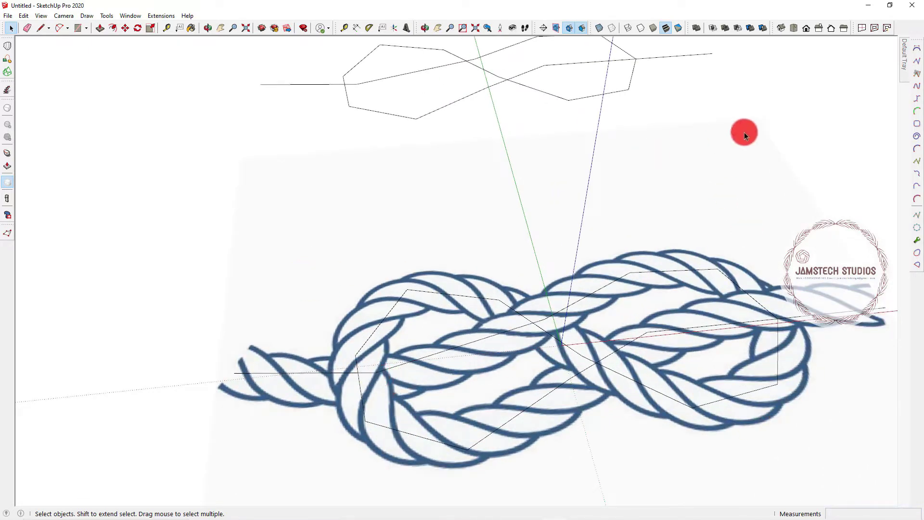
{"action": "left_click", "coordinate": [8, 233]}
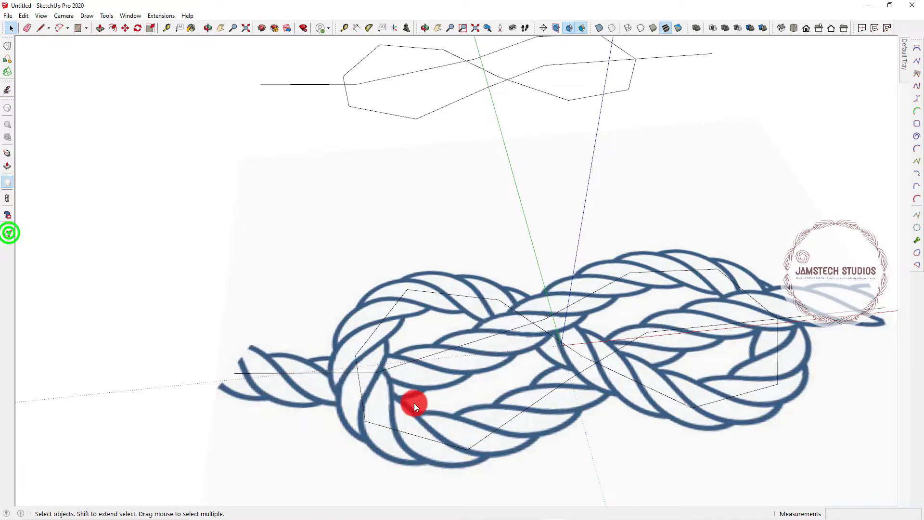
In a lower view, raise a crossing vertex of the on-image knot path 69 mm.
{"action": "left_click", "coordinate": [374, 374]}
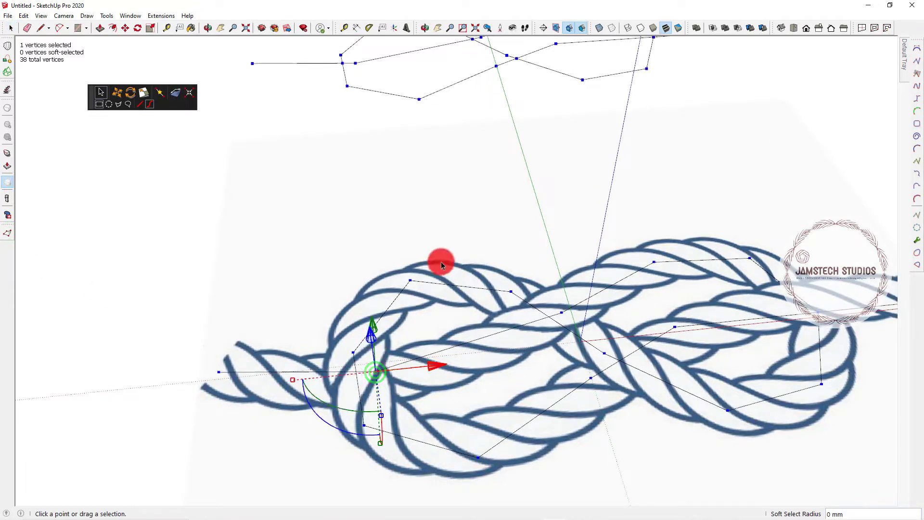
{"action": "scroll", "coordinate": [440, 261], "scroll_direction": "down", "scroll_amount": 1}
{"action": "left_click", "coordinate": [64, 16]}
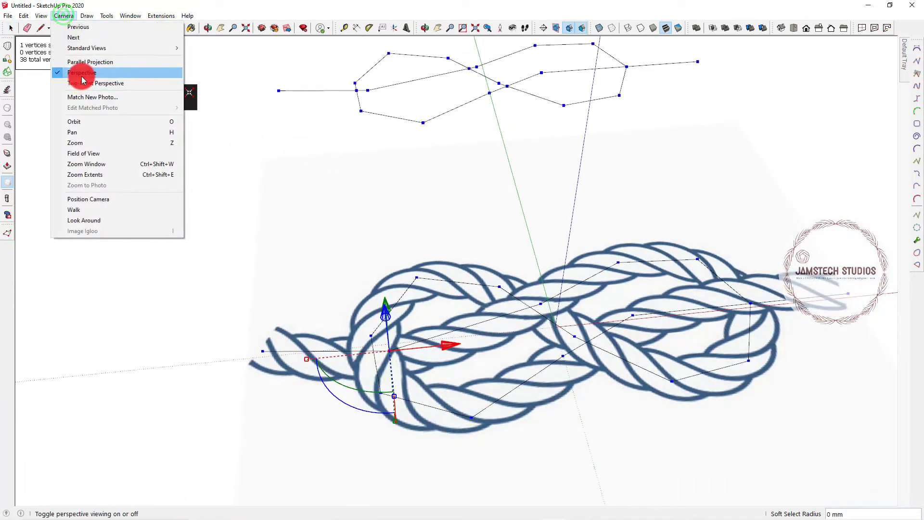
{"action": "left_click", "coordinate": [207, 28]}
{"action": "left_click_drag", "start_coordinate": [462, 297], "coordinate": [298, 178]}
{"action": "left_click", "coordinate": [11, 28]}
{"action": "triple_click", "coordinate": [440, 299]}
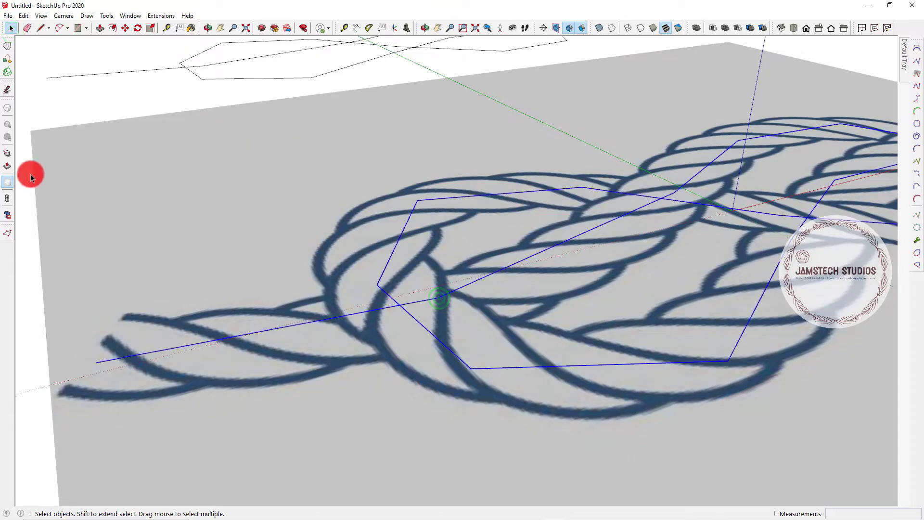
{"action": "left_click", "coordinate": [7, 233]}
{"action": "left_click", "coordinate": [435, 301]}
{"action": "left_click_drag", "start_coordinate": [438, 299], "coordinate": [438, 260]}
Lift that crossing vertex higher and raise another vertex by 69 mm.
{"action": "scroll", "coordinate": [408, 342], "scroll_direction": "down", "scroll_amount": 2}
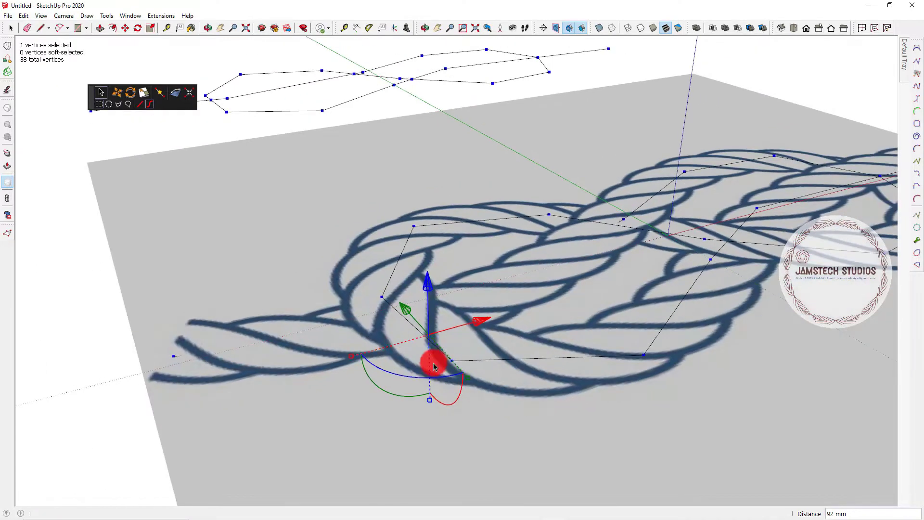
{"action": "scroll", "coordinate": [575, 265], "scroll_direction": "up", "scroll_amount": 3}
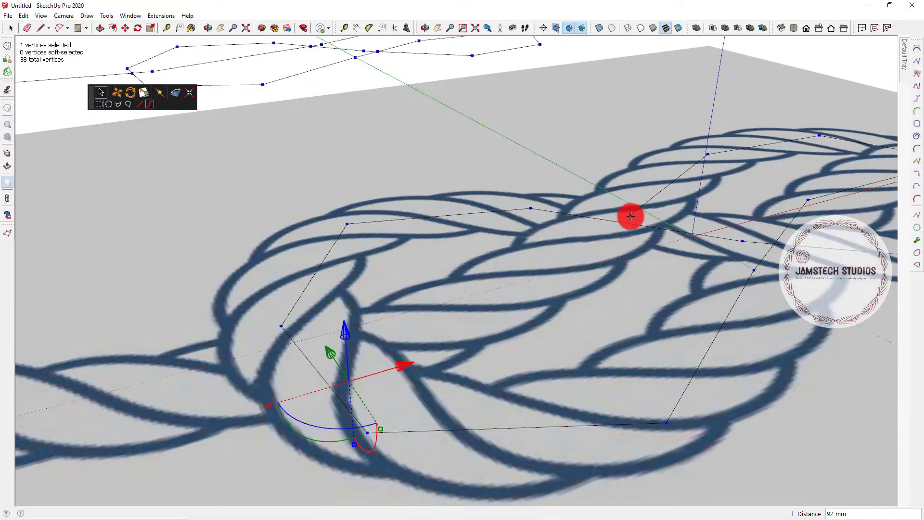
{"action": "left_click_drag", "start_coordinate": [633, 216], "coordinate": [629, 123]}
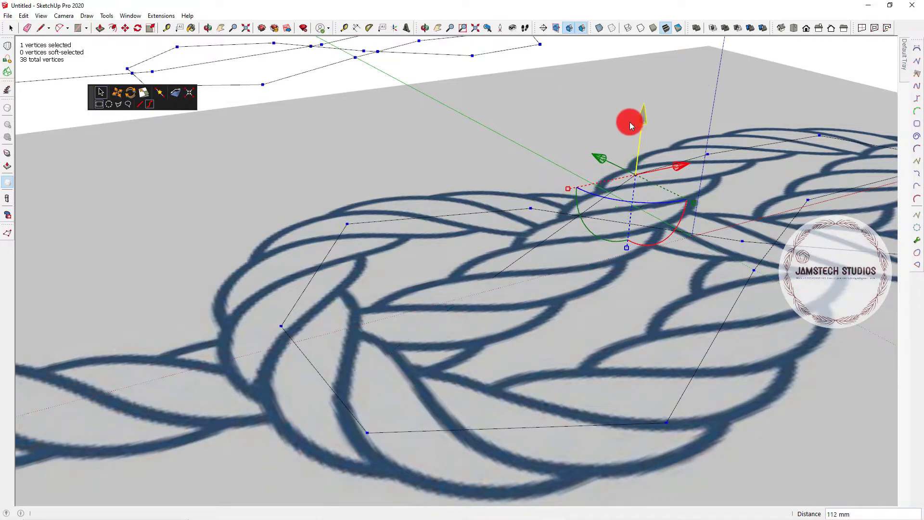
{"action": "left_click", "coordinate": [708, 156]}
{"action": "middle_click_drag", "start_coordinate": [707, 159], "coordinate": [614, 153]}
{"action": "left_click_drag", "start_coordinate": [614, 153], "coordinate": [619, 131]}
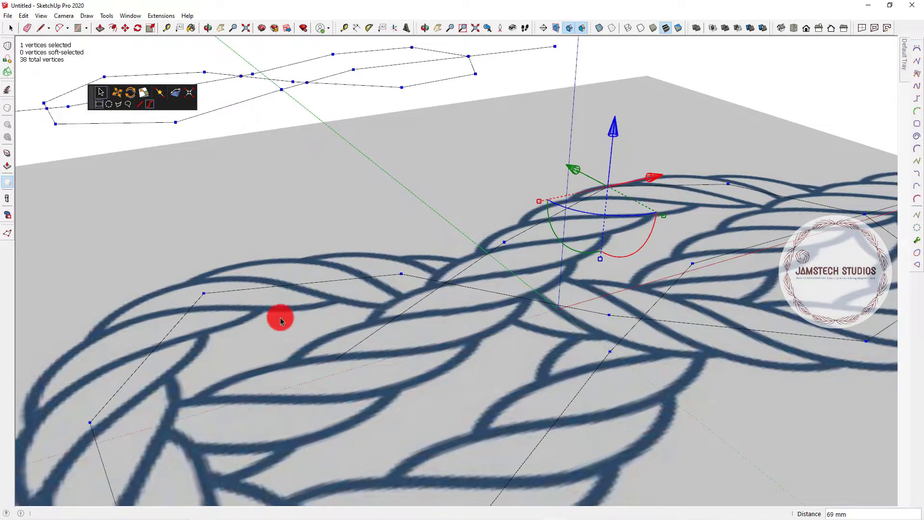
From the knot's other side, lift the right-hand crossing vertex to 147 mm.
{"action": "scroll", "coordinate": [289, 314], "scroll_direction": "down", "scroll_amount": 2}
{"action": "middle_click_drag", "start_coordinate": [651, 265], "coordinate": [551, 261]}
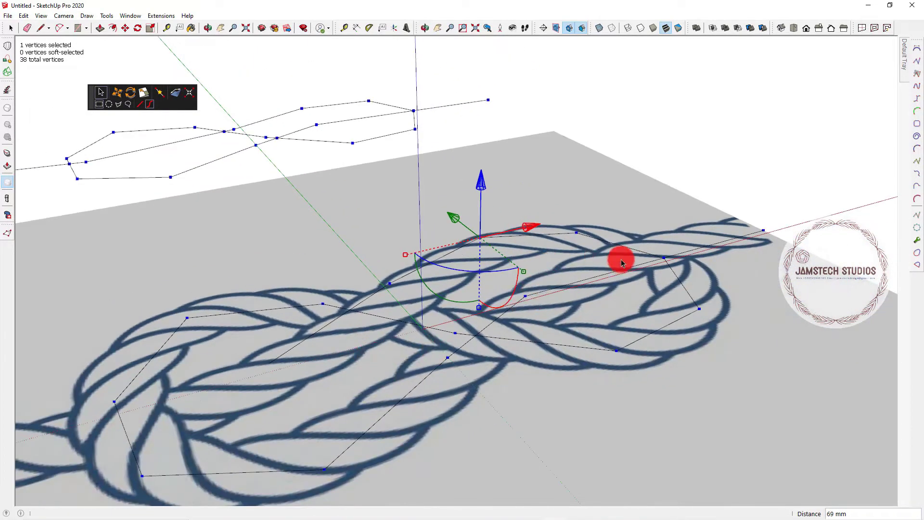
{"action": "middle_click_drag", "start_coordinate": [619, 260], "coordinate": [587, 250]}
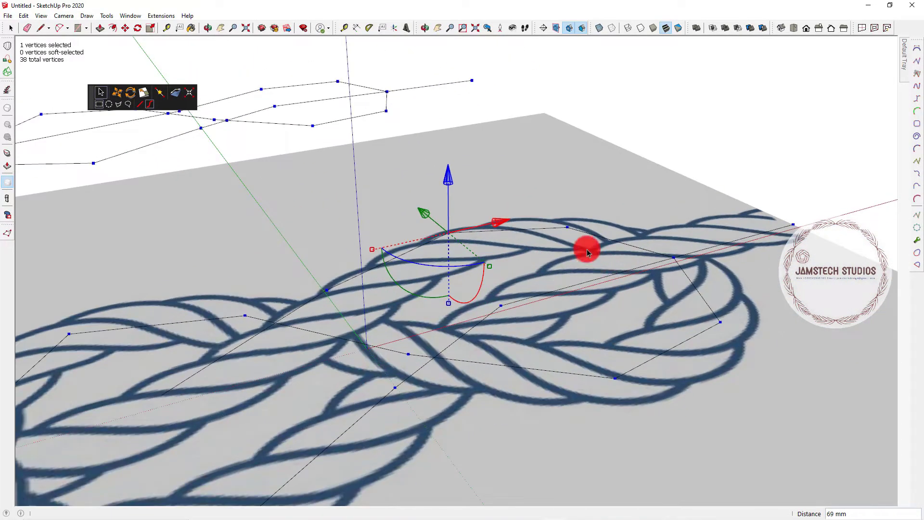
{"action": "left_click", "coordinate": [673, 259]}
{"action": "scroll", "coordinate": [520, 310], "scroll_direction": "down", "scroll_amount": 2}
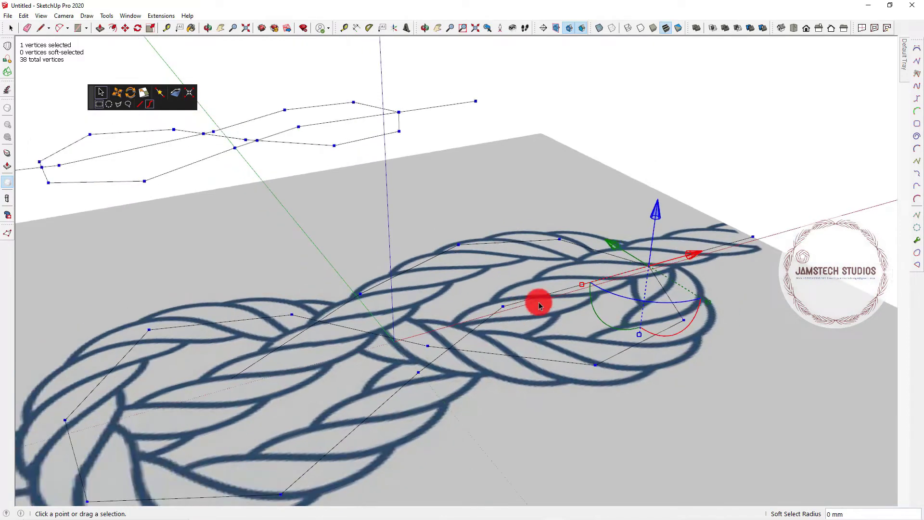
{"action": "left_click_drag", "start_coordinate": [654, 215], "coordinate": [643, 239]}
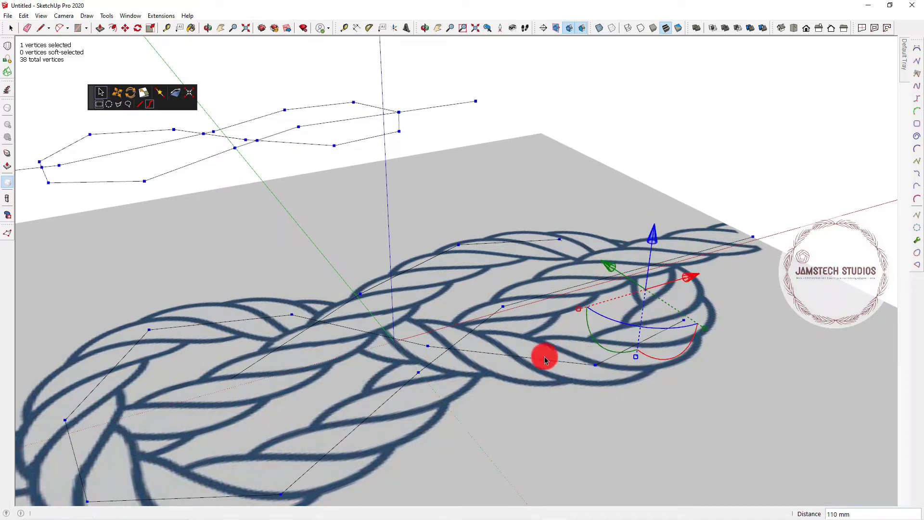
{"action": "scroll", "coordinate": [431, 346], "scroll_direction": "up", "scroll_amount": 3}
Pick the middle-crossing vertex and orbit to look along the knot's left end.
{"action": "left_click", "coordinate": [426, 345]}
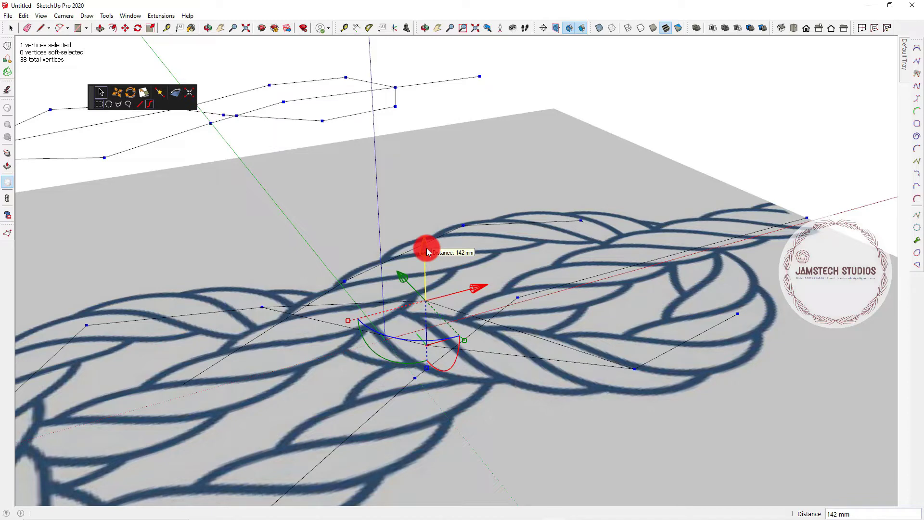
{"action": "middle_click_drag", "start_coordinate": [427, 247], "coordinate": [243, 293]}
{"action": "left_click", "coordinate": [244, 293]}
{"action": "middle_click_drag", "start_coordinate": [303, 314], "coordinate": [424, 315]}
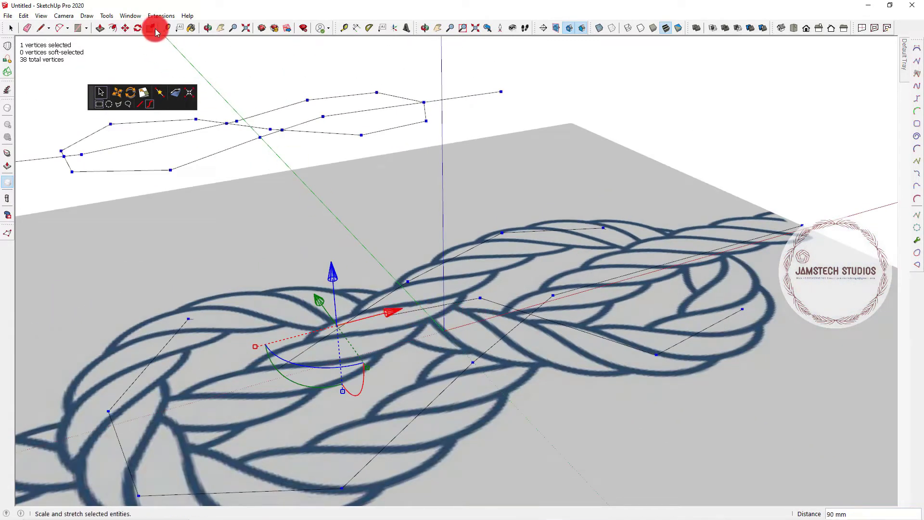
{"action": "left_click", "coordinate": [209, 27]}
{"action": "left_click_drag", "start_coordinate": [448, 326], "coordinate": [588, 355]}
{"action": "scroll", "coordinate": [212, 297], "scroll_direction": "up", "scroll_amount": 5}
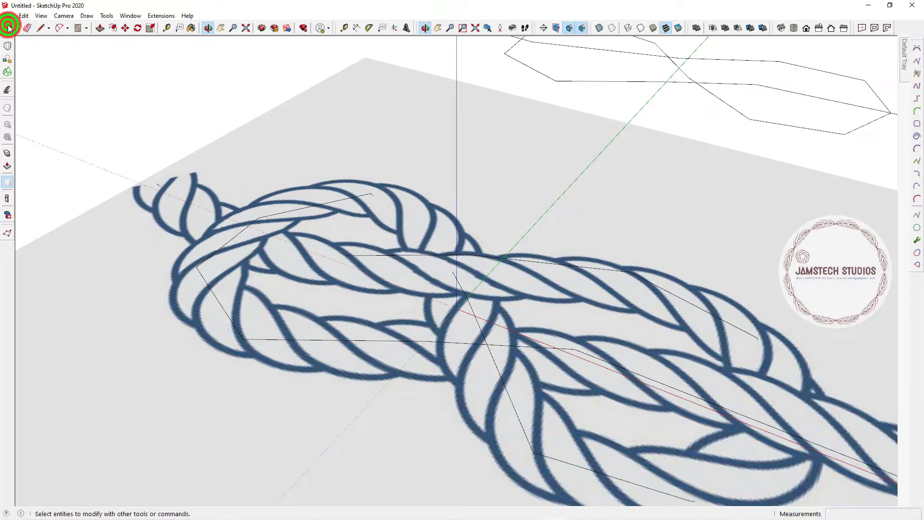
Raise two vertices near the rope's left end upward about 72 mm.
{"action": "left_click", "coordinate": [7, 234]}
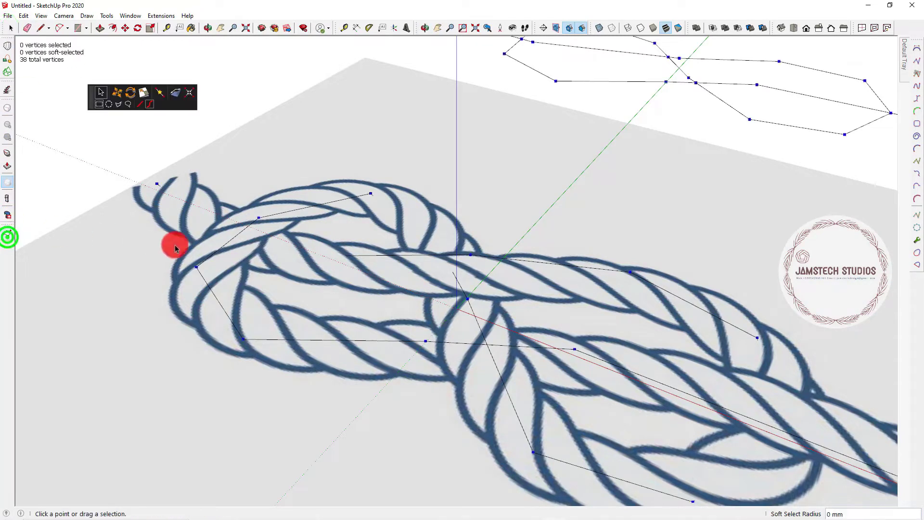
{"action": "left_click", "coordinate": [258, 219]}
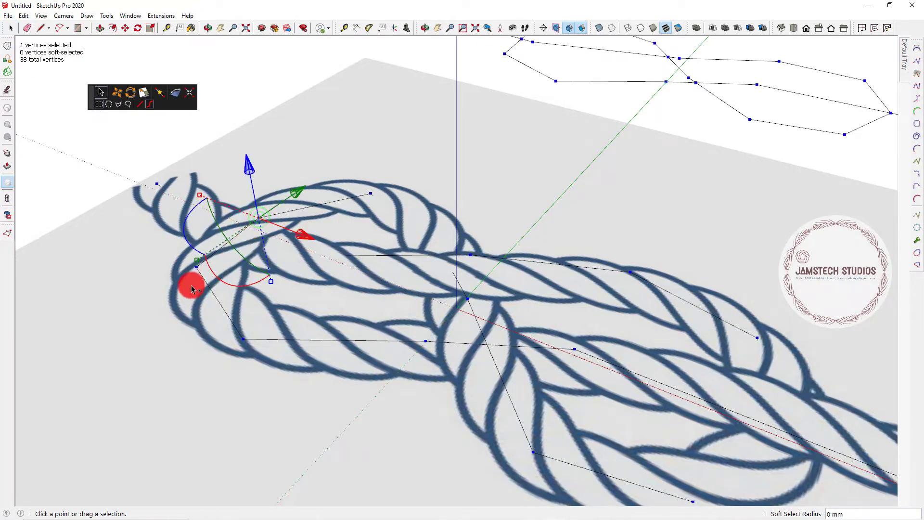
{"action": "left_click", "coordinate": [195, 266], "text": "shift"}
{"action": "left_click_drag", "start_coordinate": [216, 196], "coordinate": [215, 172]}
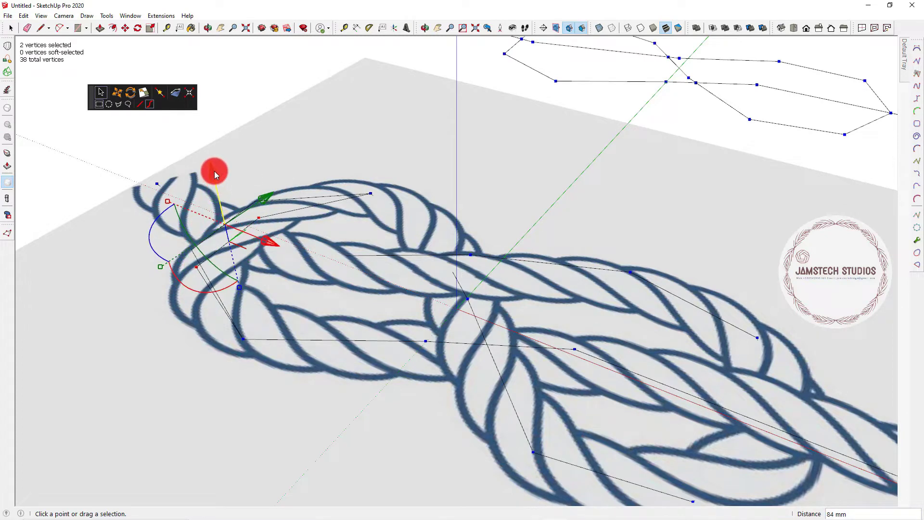
{"action": "scroll", "coordinate": [372, 211], "scroll_direction": "down", "scroll_amount": 6}
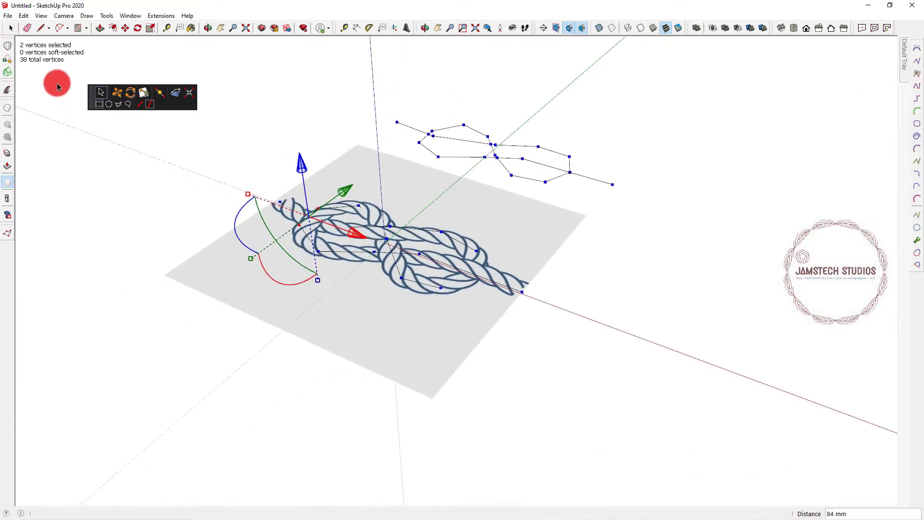
{"action": "left_click", "coordinate": [12, 28]}
{"action": "scroll", "coordinate": [337, 249], "scroll_direction": "up", "scroll_amount": 4}
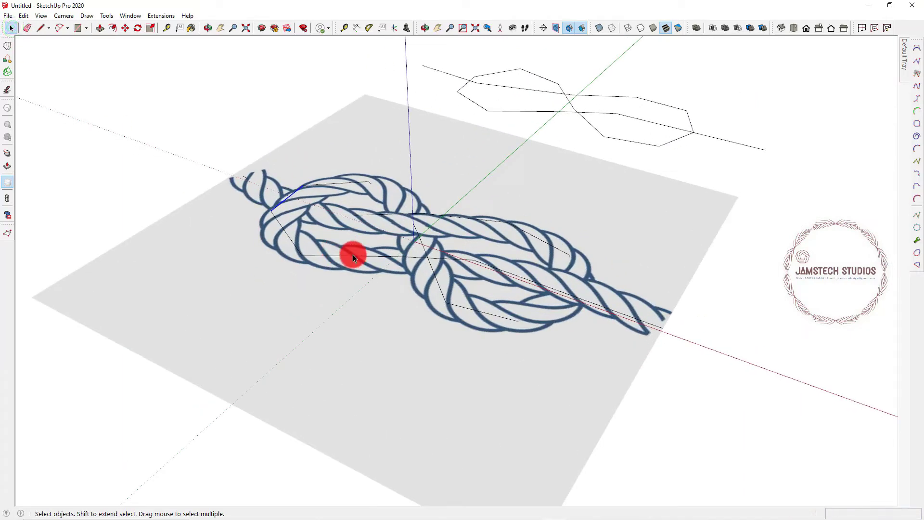
Copy the edited knot path about 4440 mm along the red axis beside the rope image.
{"action": "left_click", "coordinate": [346, 258]}
{"action": "double_click", "coordinate": [345, 258]}
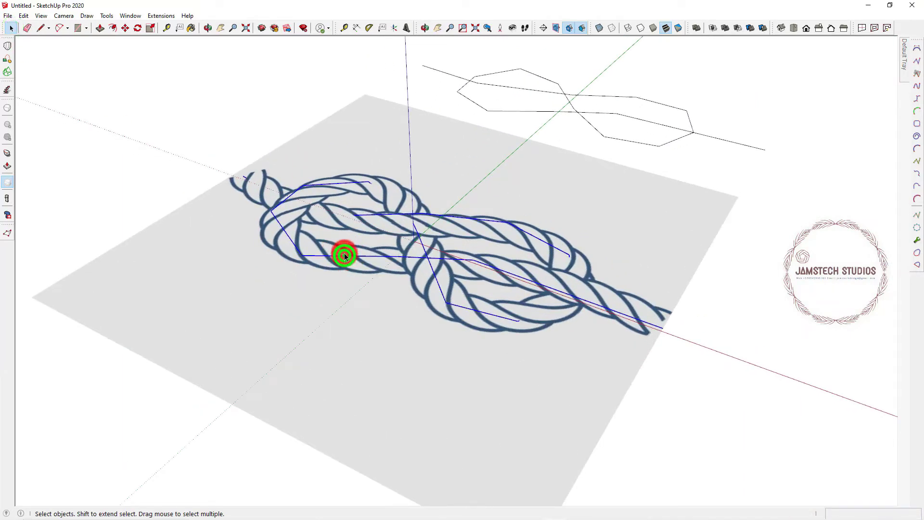
{"action": "scroll", "coordinate": [369, 277], "scroll_direction": "down", "scroll_amount": 5}
{"action": "scroll", "coordinate": [406, 302], "scroll_direction": "down", "scroll_amount": 2}
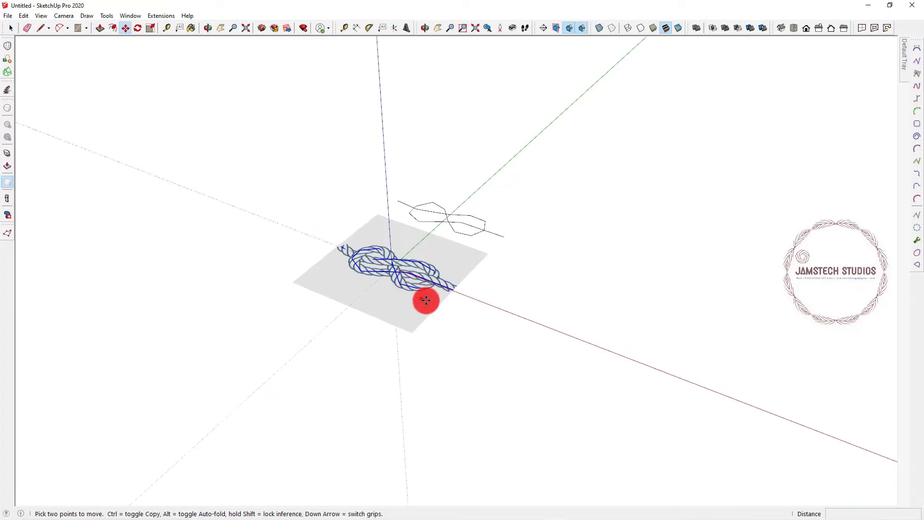
{"action": "key", "text": "ctrl"}
{"action": "left_click", "coordinate": [443, 312]}
{"action": "left_click", "coordinate": [630, 383]}
{"action": "scroll", "coordinate": [578, 342], "scroll_direction": "up", "scroll_amount": 4}
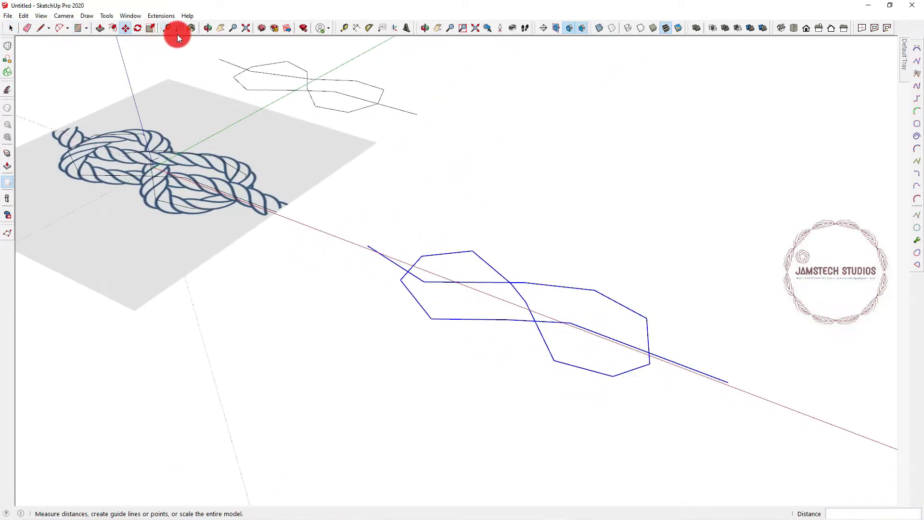
Orbit around the model and return to the Select tool.
{"action": "left_click", "coordinate": [206, 27]}
{"action": "left_click_drag", "start_coordinate": [512, 315], "coordinate": [414, 290]}
{"action": "right_click", "coordinate": [414, 290]}
{"action": "left_click", "coordinate": [436, 288]}
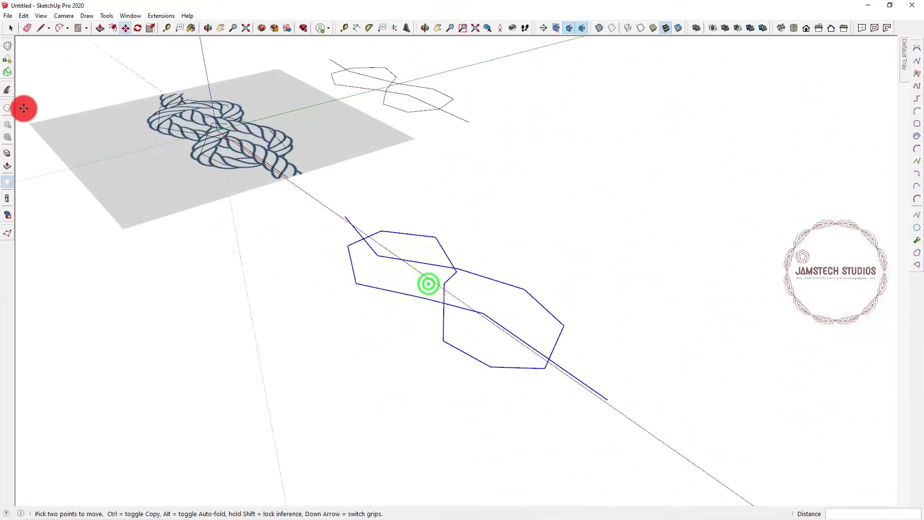
{"action": "left_click", "coordinate": [13, 29]}
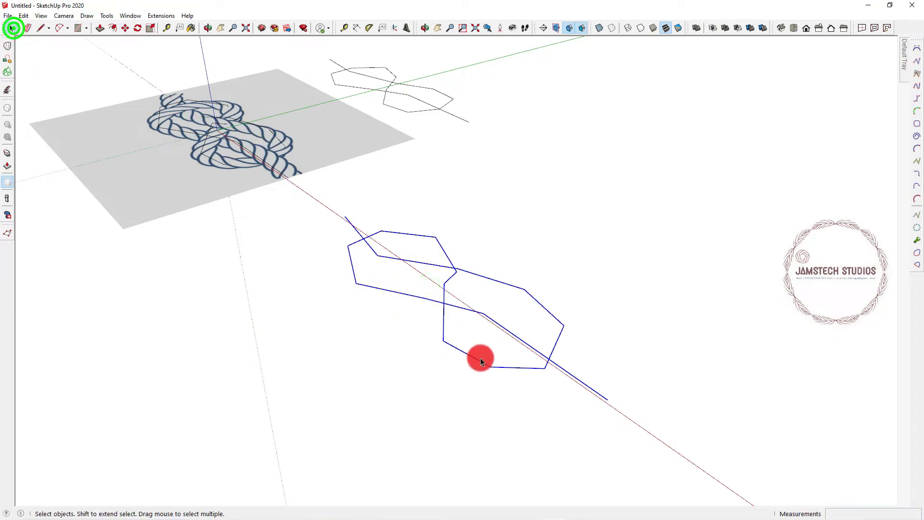
Convert the copied path edges into a BZ Catmull spline.
{"action": "right_click", "coordinate": [444, 311]}
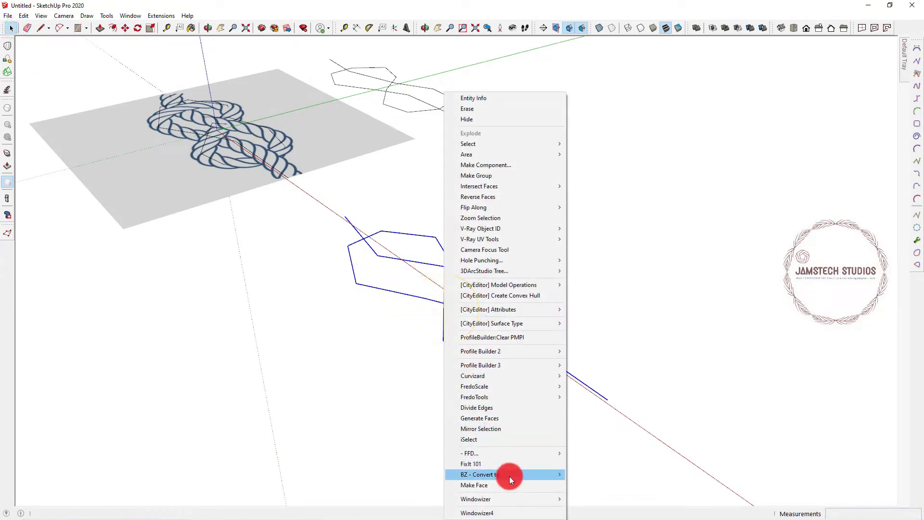
{"action": "mouse_move", "coordinate": [509, 475]}
{"action": "left_click", "coordinate": [611, 395]}
{"action": "scroll", "coordinate": [362, 273], "scroll_direction": "up", "scroll_amount": 3}
Pan to the spline and drag a control point to reshape the curve.
{"action": "left_click", "coordinate": [221, 28]}
{"action": "left_click_drag", "start_coordinate": [372, 238], "coordinate": [280, 290]}
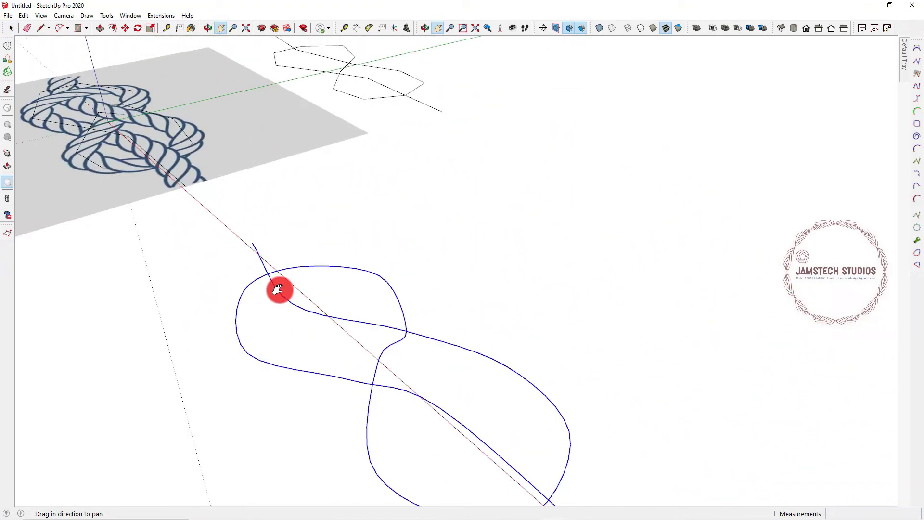
{"action": "scroll", "coordinate": [247, 255], "scroll_direction": "up", "scroll_amount": 5}
{"action": "right_click", "coordinate": [243, 222]}
{"action": "left_click", "coordinate": [243, 234]}
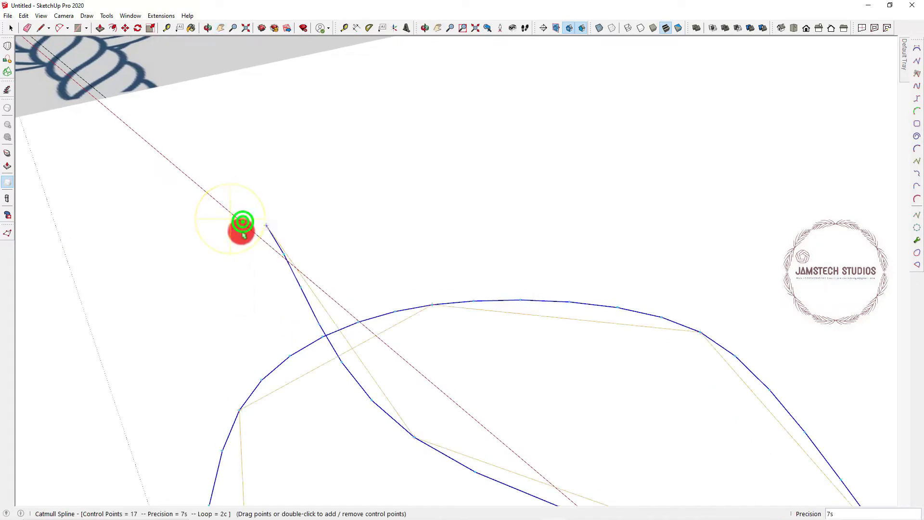
{"action": "scroll", "coordinate": [404, 183], "scroll_direction": "down", "scroll_amount": 2}
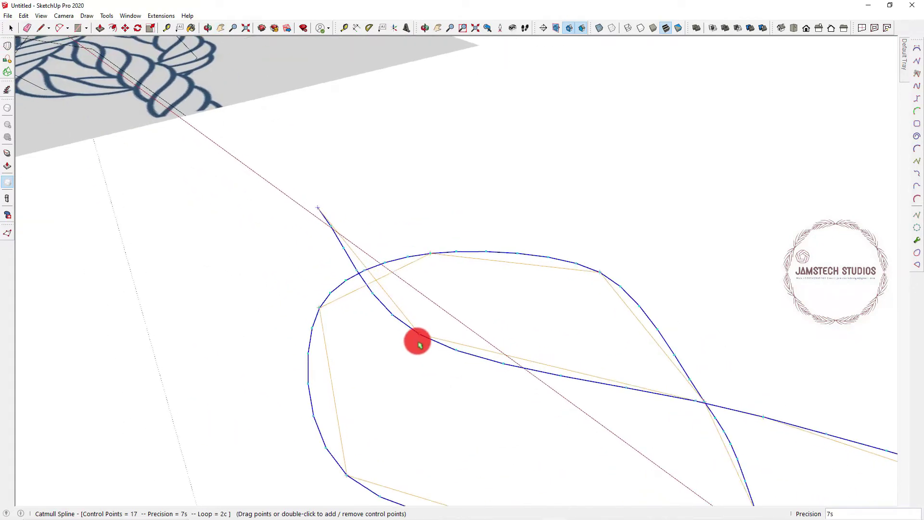
{"action": "left_click_drag", "start_coordinate": [420, 337], "coordinate": [319, 273]}
Orbit the view around the plane and the smoothed spline.
{"action": "left_click", "coordinate": [208, 27]}
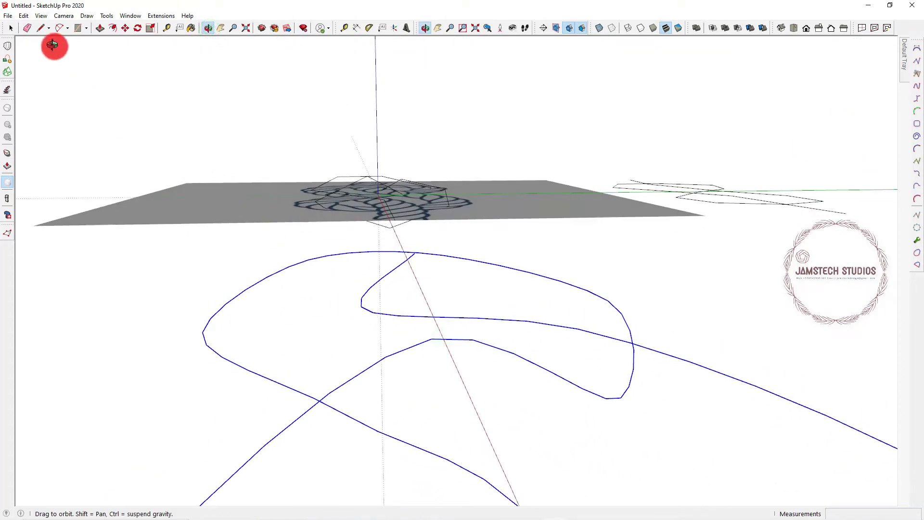
{"action": "left_click", "coordinate": [11, 28]}
{"action": "middle_click_drag", "start_coordinate": [378, 315], "coordinate": [460, 359]}
{"action": "left_click", "coordinate": [210, 29]}
{"action": "left_click_drag", "start_coordinate": [495, 390], "coordinate": [503, 367]}
{"action": "key", "text": "c"}
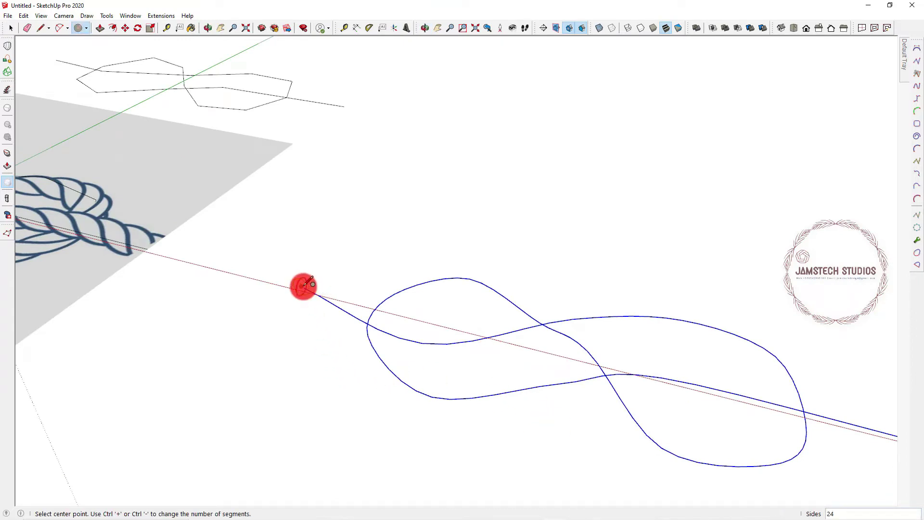
Draw a 108 mm radius circle centred at the start of the path.
{"action": "left_click", "coordinate": [320, 275]}
{"action": "scroll", "coordinate": [303, 293], "scroll_direction": "up", "scroll_amount": 2}
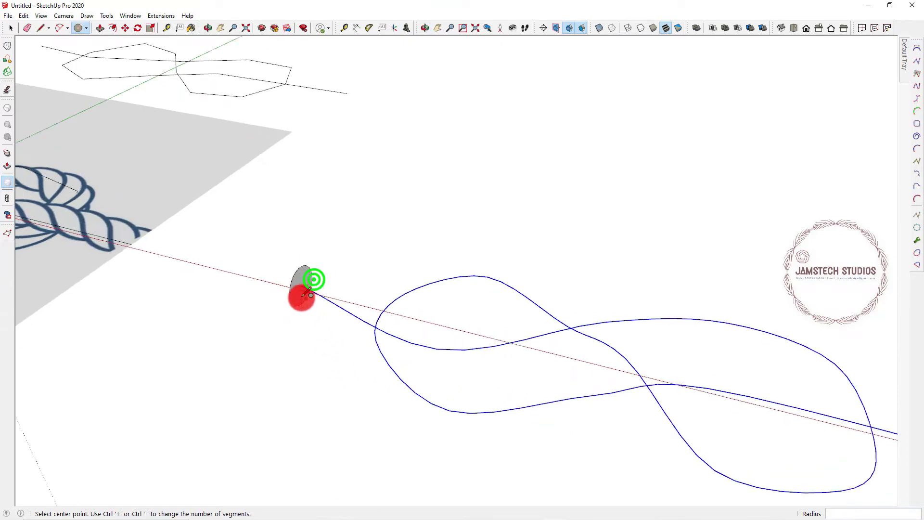
{"action": "left_click", "coordinate": [10, 28]}
{"action": "scroll", "coordinate": [294, 323], "scroll_direction": "up", "scroll_amount": 1}
Set the circle to 8 segments in Entity Info.
{"action": "left_click", "coordinate": [286, 296]}
{"action": "mouse_move", "coordinate": [904, 75]}
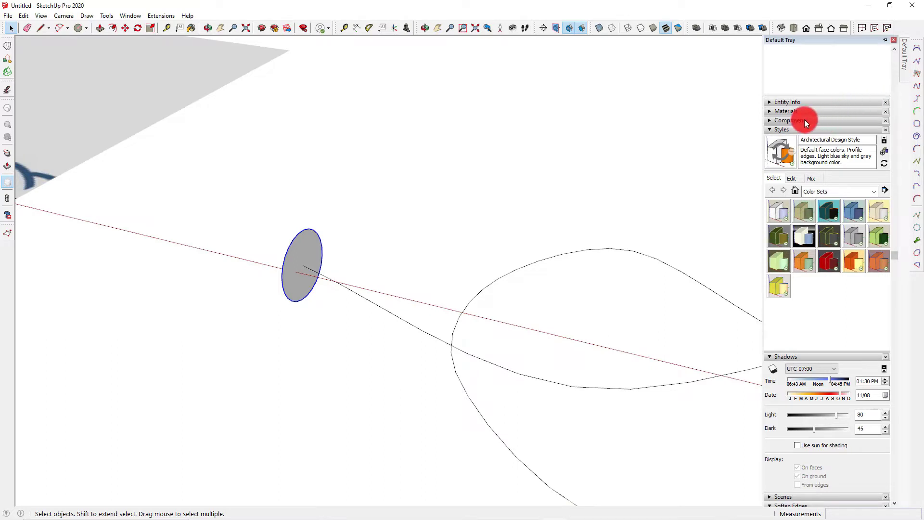
{"action": "left_click", "coordinate": [793, 130]}
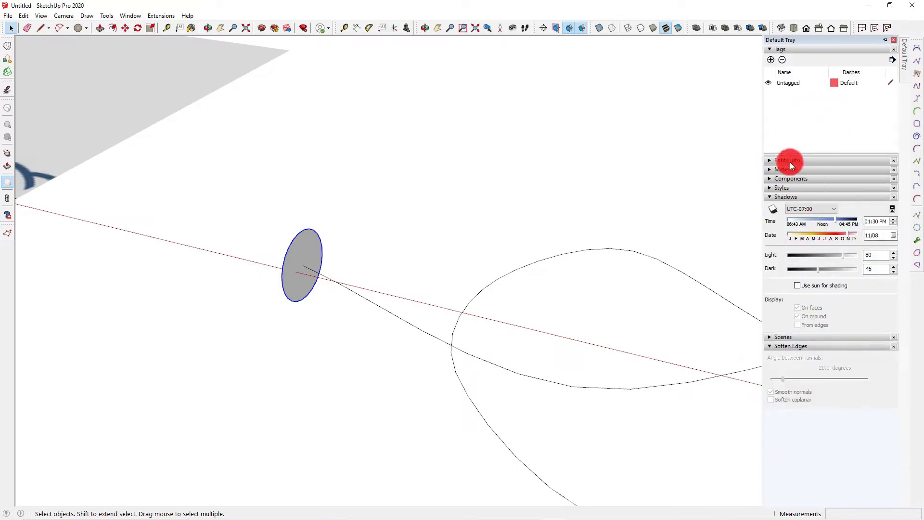
{"action": "left_click", "coordinate": [787, 188]}
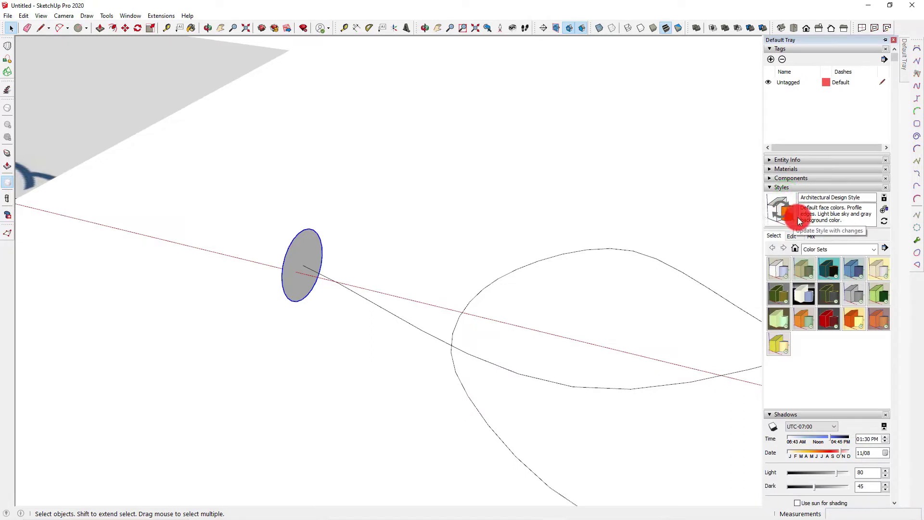
{"action": "left_click", "coordinate": [786, 160]}
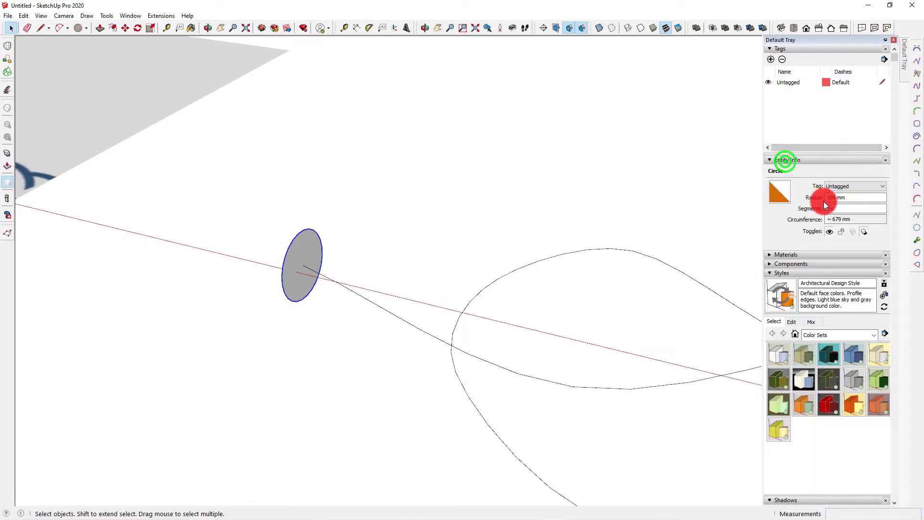
{"action": "left_click", "coordinate": [843, 208]}
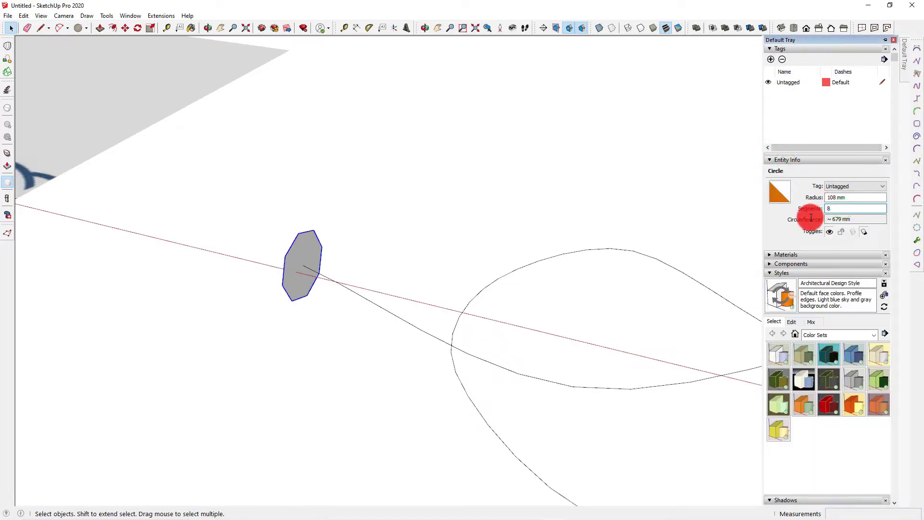
Orbit the view and select the smooth path curve.
{"action": "left_click", "coordinate": [287, 285]}
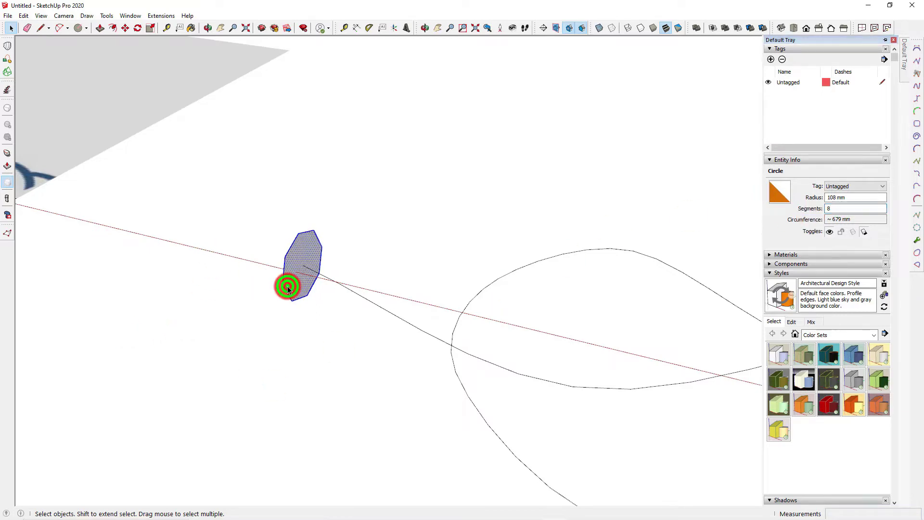
{"action": "right_click", "coordinate": [287, 286]}
{"action": "left_click", "coordinate": [299, 137]}
{"action": "middle_click_drag", "start_coordinate": [299, 137], "coordinate": [352, 271]}
{"action": "left_click", "coordinate": [353, 272]}
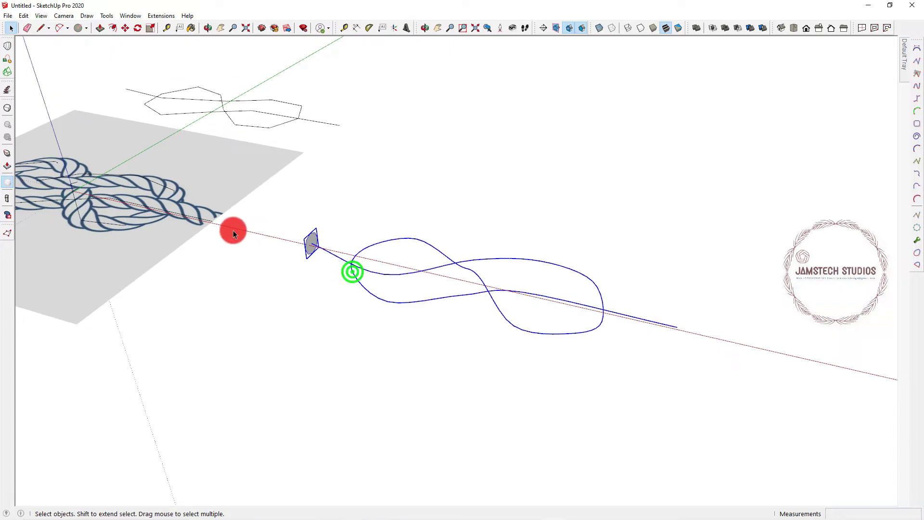
Loft the octagon profile along the path with Curviloft into a smooth tube.
{"action": "left_click", "coordinate": [8, 59]}
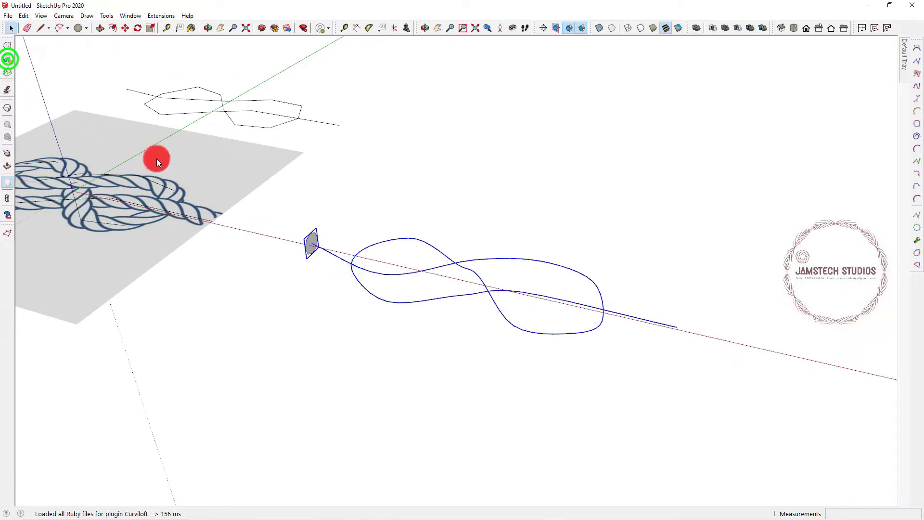
{"action": "left_click", "coordinate": [313, 244]}
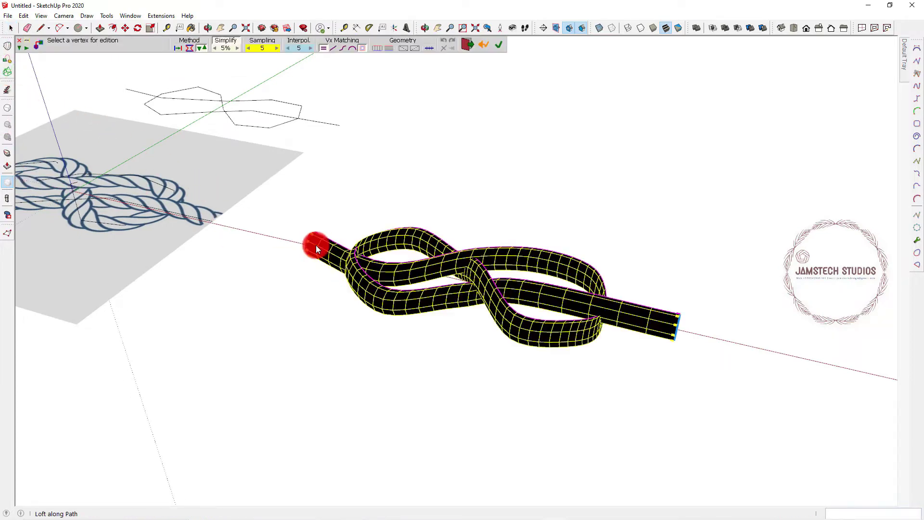
{"action": "left_click", "coordinate": [179, 48]}
{"action": "scroll", "coordinate": [388, 284], "scroll_direction": "up", "scroll_amount": 3}
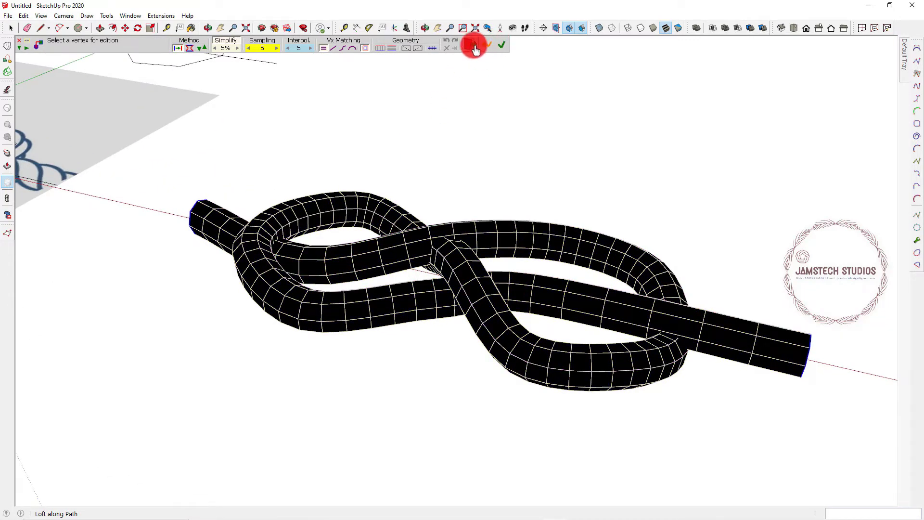
{"action": "left_click", "coordinate": [504, 48]}
Copy the tube up and to the right beside the original.
{"action": "left_click", "coordinate": [233, 82]}
{"action": "left_click", "coordinate": [11, 28]}
{"action": "scroll", "coordinate": [545, 284], "scroll_direction": "down", "scroll_amount": 3}
{"action": "left_click", "coordinate": [505, 351]}
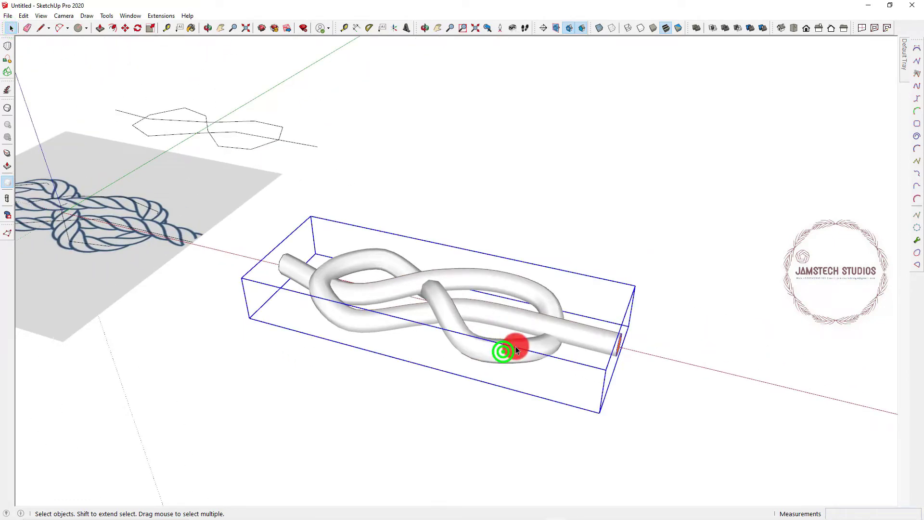
{"action": "key", "text": "m"}
{"action": "scroll", "coordinate": [462, 313], "scroll_direction": "up", "scroll_amount": 5}
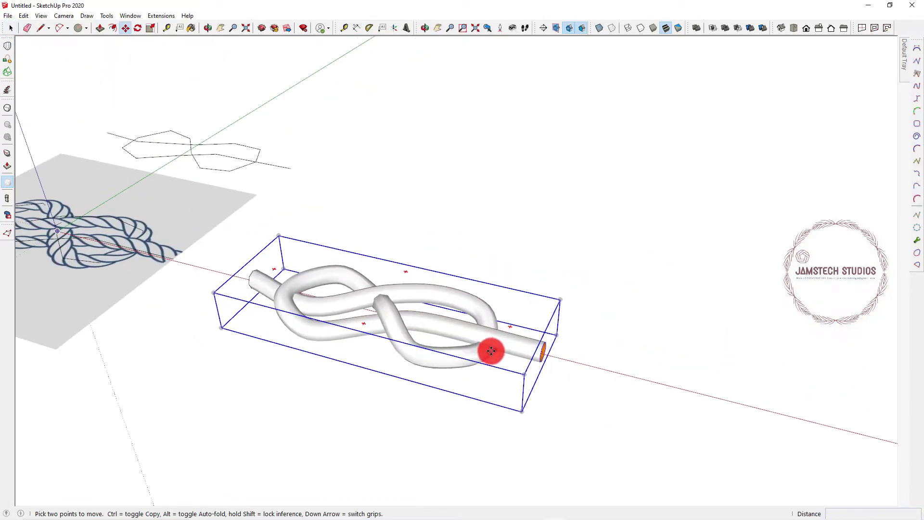
{"action": "key", "text": "ctrl"}
{"action": "left_click", "coordinate": [556, 386]}
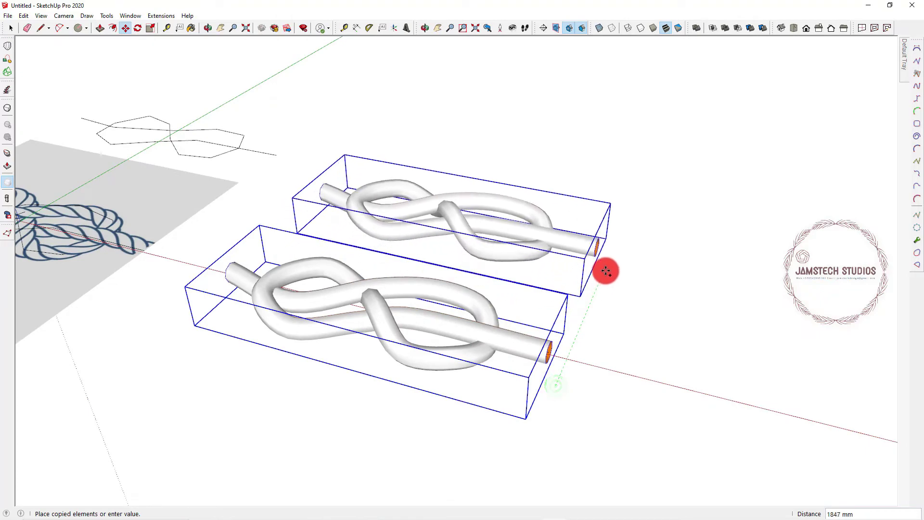
{"action": "left_click", "coordinate": [605, 270]}
Orbit around the two knot tubes.
{"action": "key", "text": "space"}
{"action": "scroll", "coordinate": [472, 345], "scroll_direction": "up", "scroll_amount": 3}
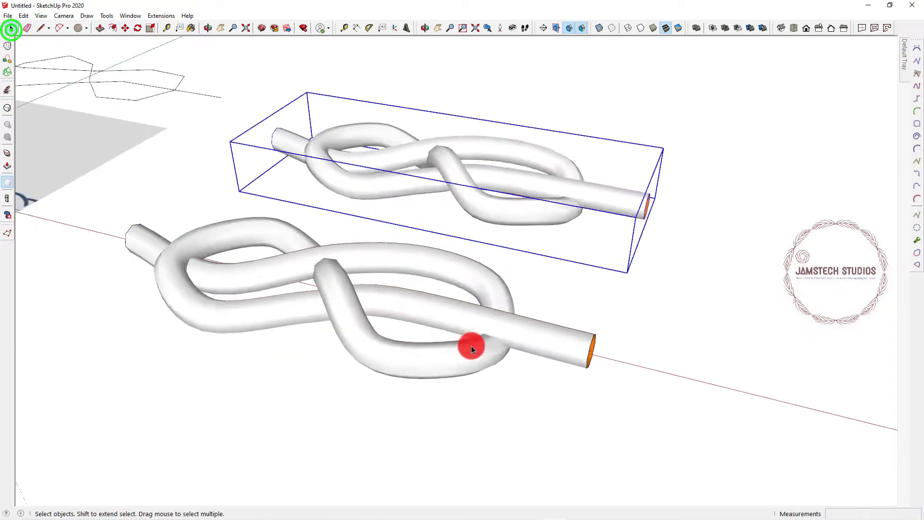
{"action": "left_click", "coordinate": [214, 28]}
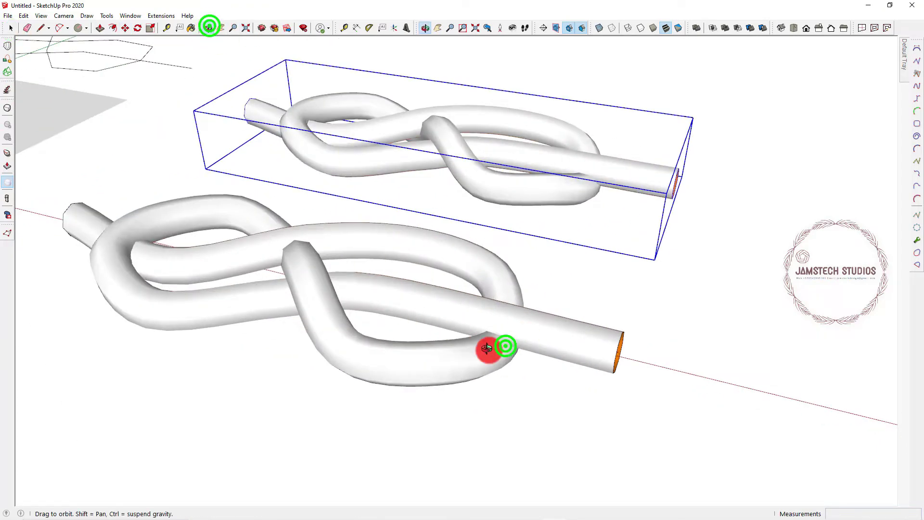
{"action": "left_click_drag", "start_coordinate": [501, 346], "coordinate": [324, 244]}
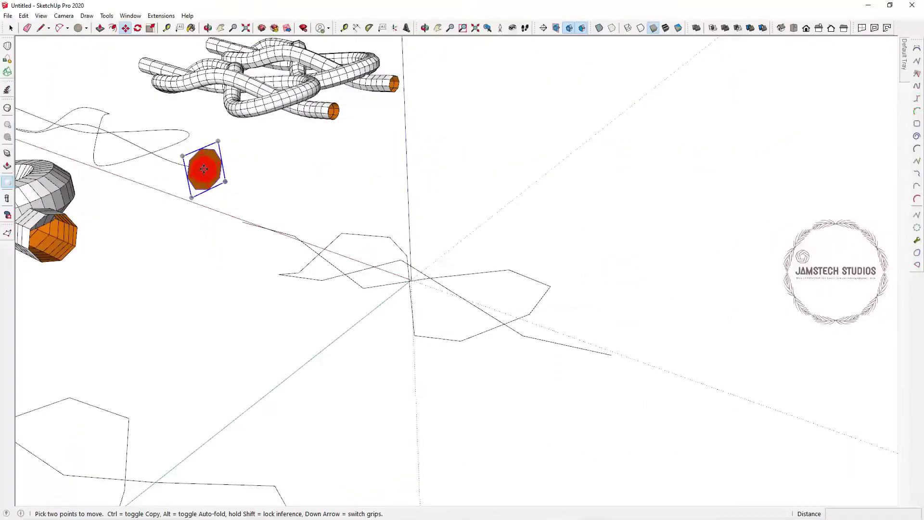
Place a copy of the octagon down and to the right and view it edge-on.
{"action": "left_click", "coordinate": [204, 170]}
{"action": "key", "text": "ctrl"}
{"action": "left_click", "coordinate": [238, 219]}
{"action": "scroll", "coordinate": [237, 220], "scroll_direction": "up", "scroll_amount": 3}
{"action": "left_click", "coordinate": [208, 27]}
{"action": "left_click_drag", "start_coordinate": [317, 237], "coordinate": [467, 252]}
{"action": "left_click_drag", "start_coordinate": [467, 252], "coordinate": [663, 303]}
Group the octagon together with the zigzag path.
{"action": "left_click", "coordinate": [10, 27]}
{"action": "left_click_drag", "start_coordinate": [330, 296], "coordinate": [332, 294]}
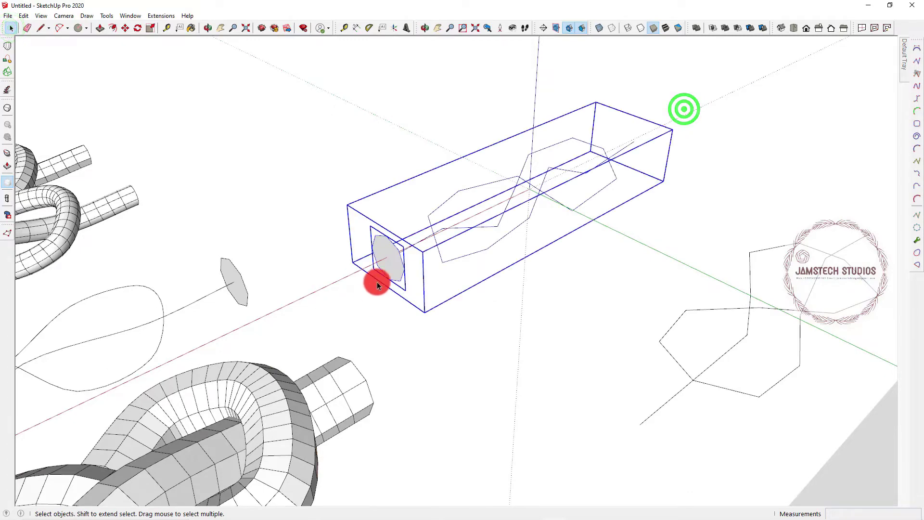
{"action": "right_click", "coordinate": [391, 267]}
{"action": "left_click", "coordinate": [417, 148]}
{"action": "middle_click_drag", "start_coordinate": [417, 149], "coordinate": [290, 363]}
Move the group up and to the right and open it for editing.
{"action": "key", "text": "m"}
{"action": "left_click", "coordinate": [385, 358]}
{"action": "left_click", "coordinate": [601, 229]}
{"action": "scroll", "coordinate": [604, 168], "scroll_direction": "up", "scroll_amount": 3}
{"action": "left_click", "coordinate": [11, 28]}
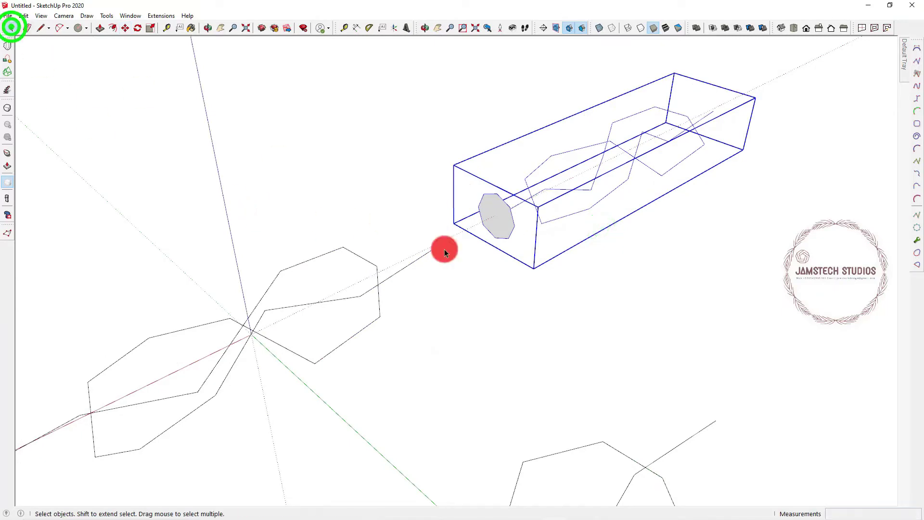
{"action": "left_click", "coordinate": [494, 230]}
{"action": "double_click", "coordinate": [497, 230]}
{"action": "middle_click_drag", "start_coordinate": [489, 235], "coordinate": [492, 256]}
Hide the axes and orbit to view the path from the other end.
{"action": "left_click", "coordinate": [41, 16]}
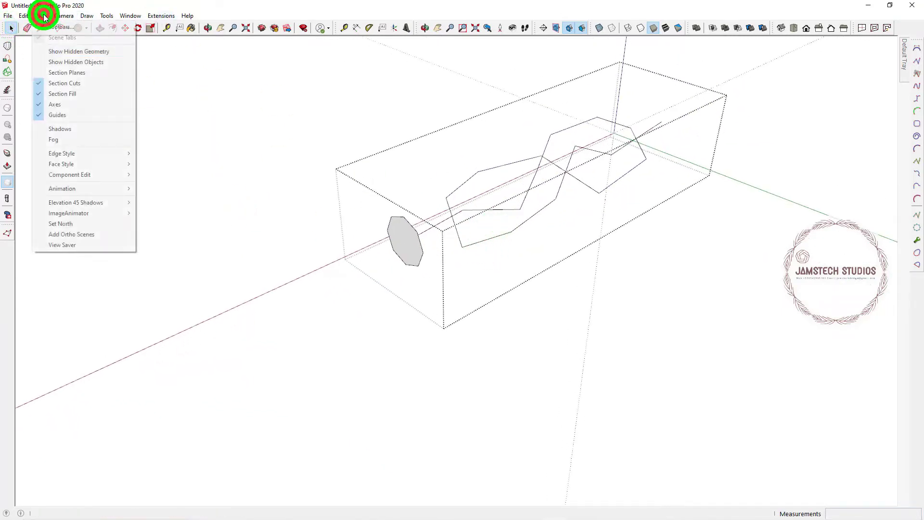
{"action": "left_click", "coordinate": [55, 106]}
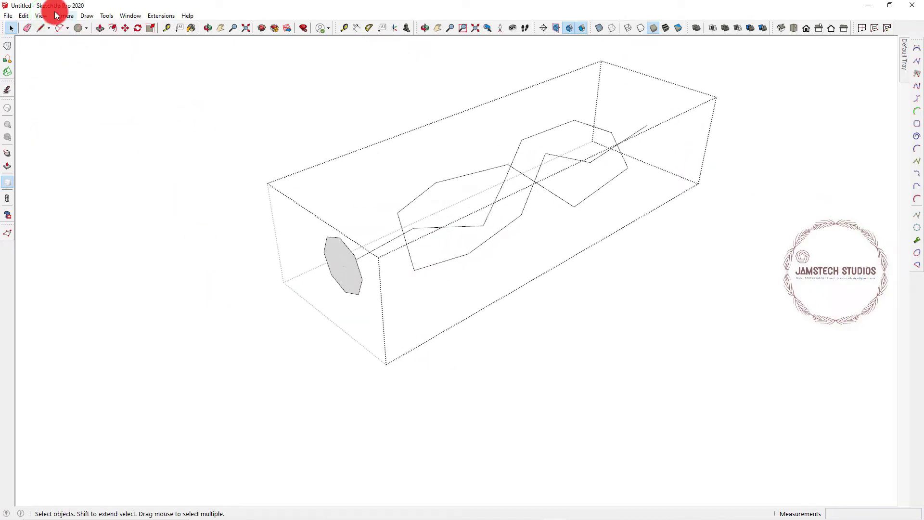
{"action": "left_click", "coordinate": [58, 15]}
{"action": "mouse_move", "coordinate": [106, 16]}
{"action": "left_click", "coordinate": [272, 7]}
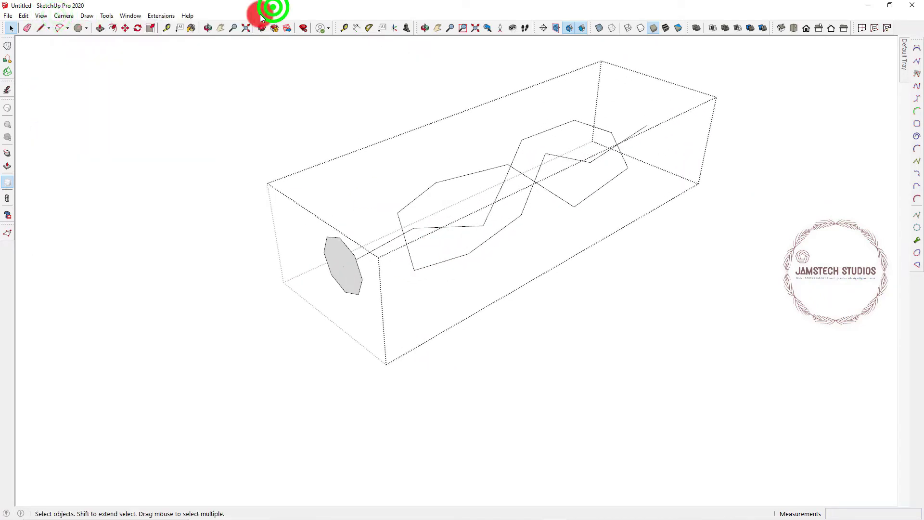
{"action": "left_click", "coordinate": [208, 28]}
{"action": "left_click_drag", "start_coordinate": [447, 230], "coordinate": [432, 282]}
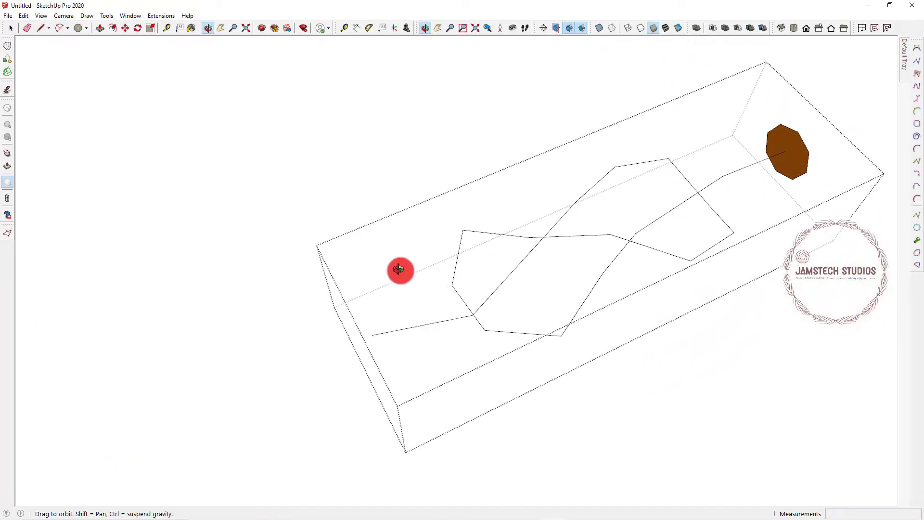
{"action": "left_click", "coordinate": [12, 28]}
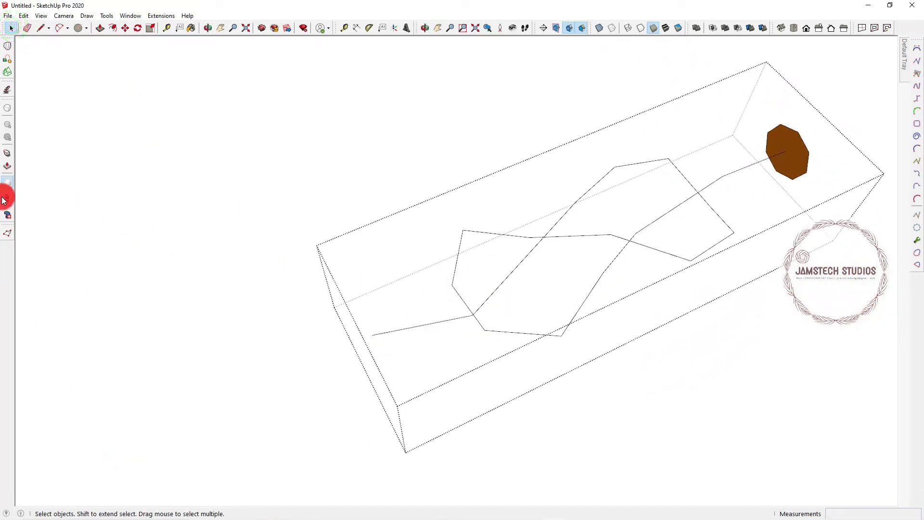
{"action": "left_click", "coordinate": [8, 233]}
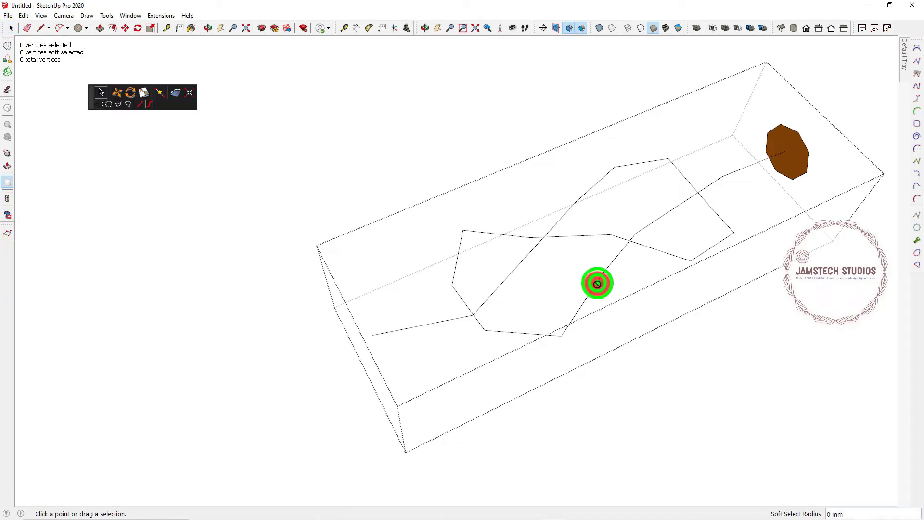
With Vertex Tools, drag one knot-path vertex 118 mm up and to the left.
{"action": "left_click", "coordinate": [10, 27]}
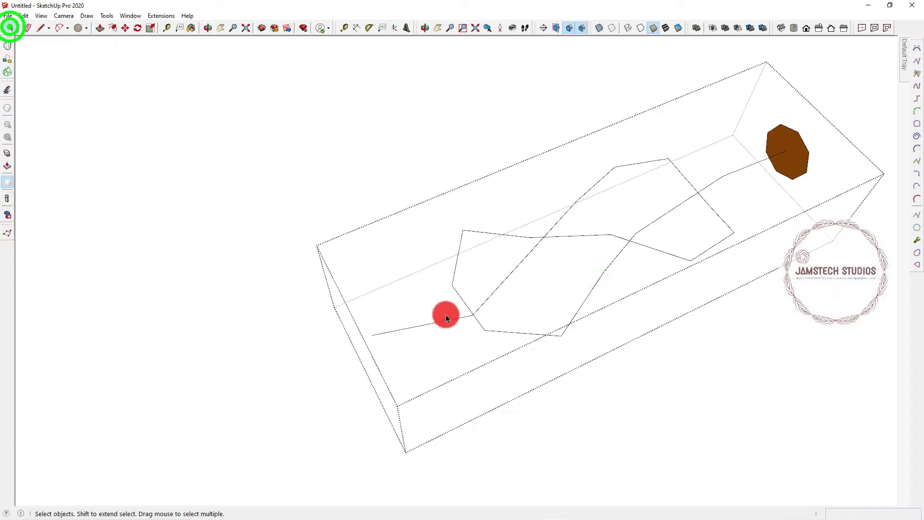
{"action": "left_click", "coordinate": [476, 321]}
{"action": "right_click", "coordinate": [476, 321]}
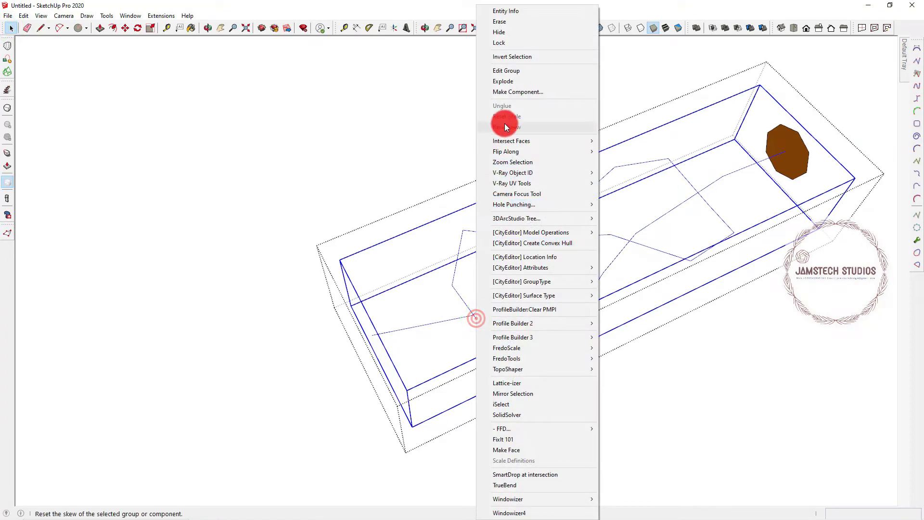
{"action": "left_click", "coordinate": [506, 82]}
{"action": "left_click", "coordinate": [570, 285]}
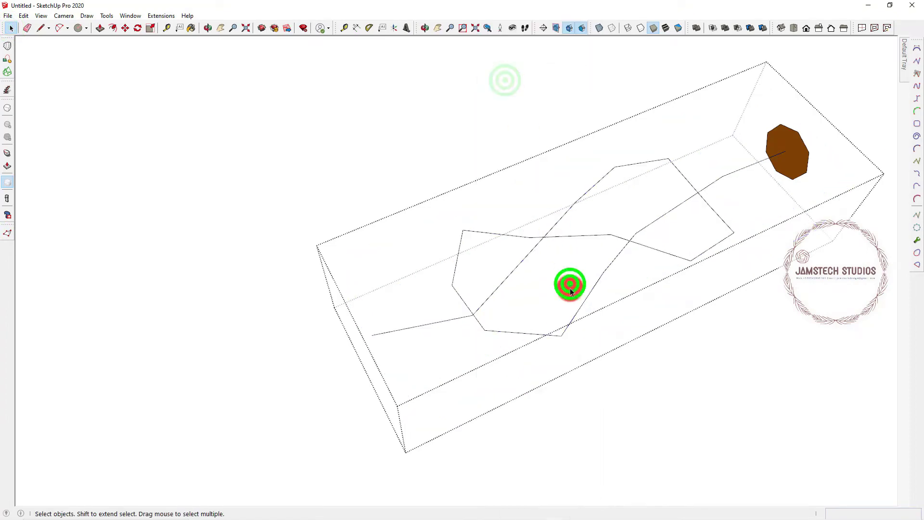
{"action": "left_click", "coordinate": [11, 233]}
{"action": "left_click_drag", "start_coordinate": [592, 266], "coordinate": [605, 278]}
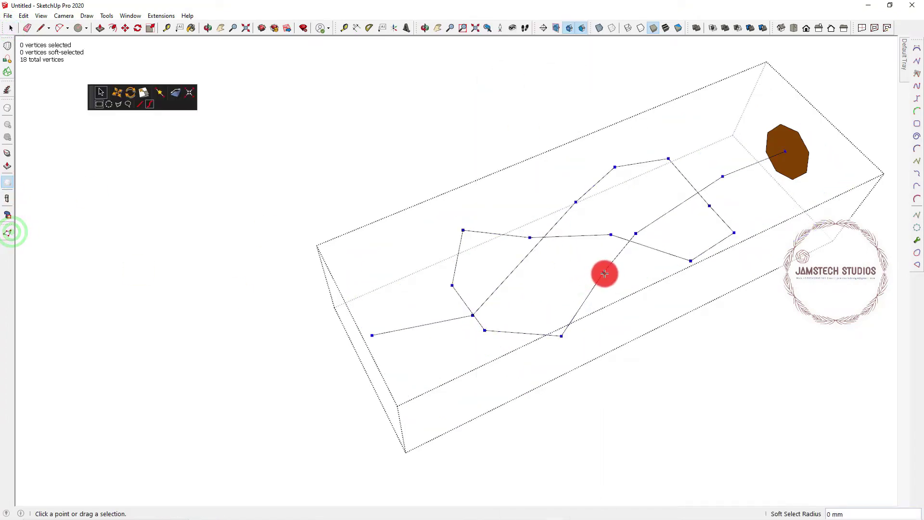
{"action": "scroll", "coordinate": [603, 273], "scroll_direction": "up", "scroll_amount": 5}
{"action": "left_click", "coordinate": [603, 272]}
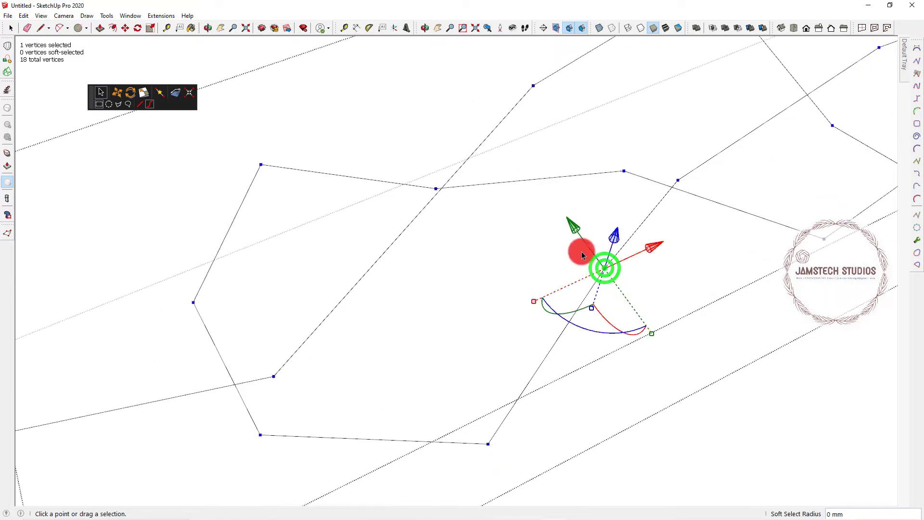
{"action": "left_click_drag", "start_coordinate": [575, 231], "coordinate": [512, 308]}
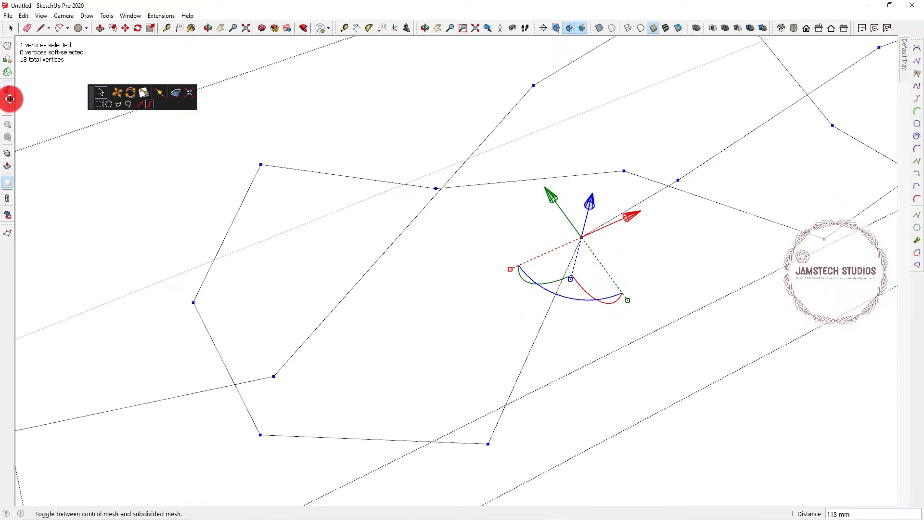
Switch to a Top view with Parallel Projection.
{"action": "left_click", "coordinate": [795, 28]}
{"action": "left_click", "coordinate": [42, 15]}
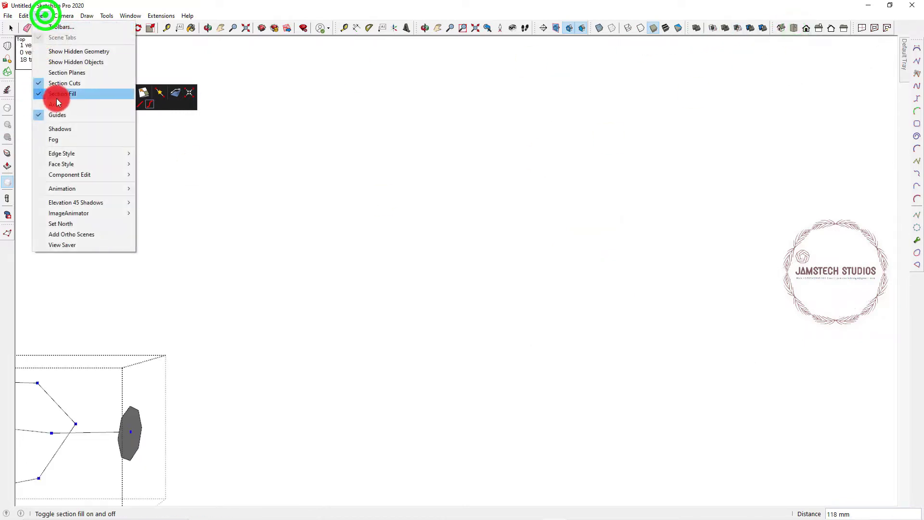
{"action": "mouse_move", "coordinate": [70, 16]}
{"action": "left_click", "coordinate": [78, 61]}
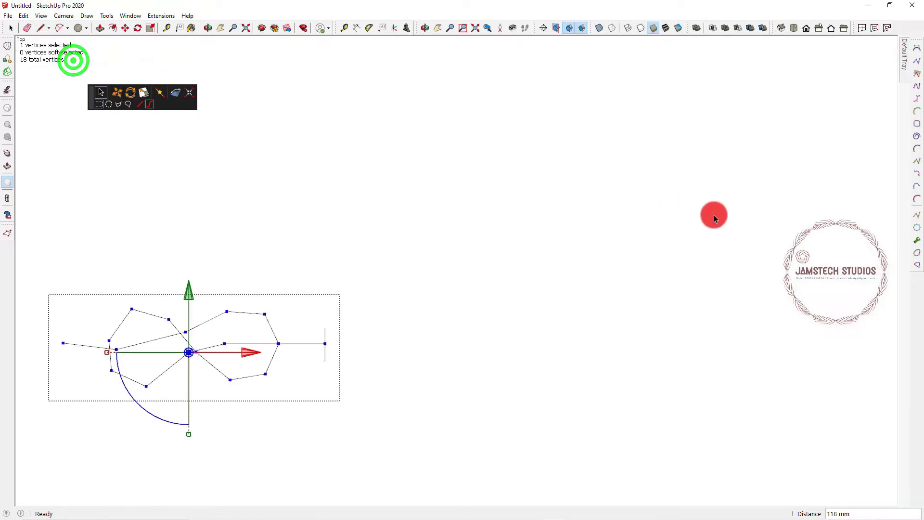
{"action": "scroll", "coordinate": [424, 279], "scroll_direction": "up", "scroll_amount": 3}
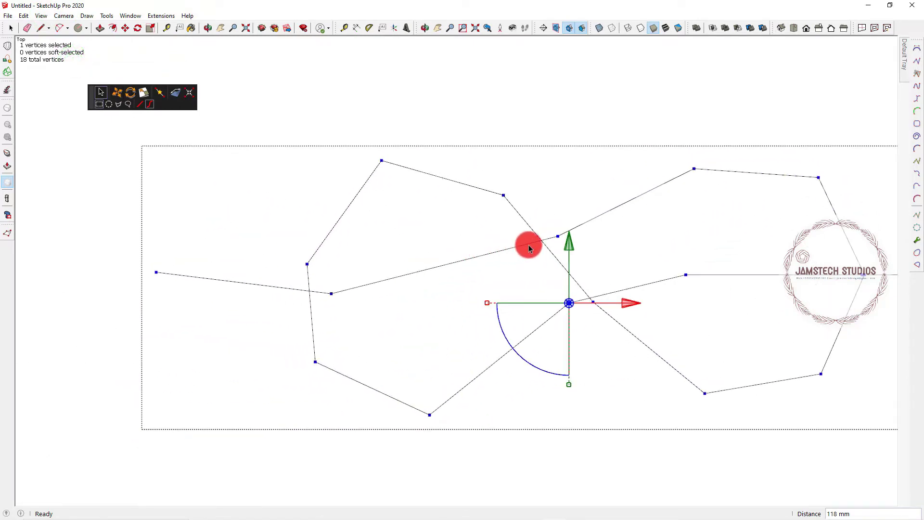
{"action": "scroll", "coordinate": [553, 279], "scroll_direction": "down", "scroll_amount": 2}
{"action": "scroll", "coordinate": [640, 294], "scroll_direction": "up", "scroll_amount": 2}
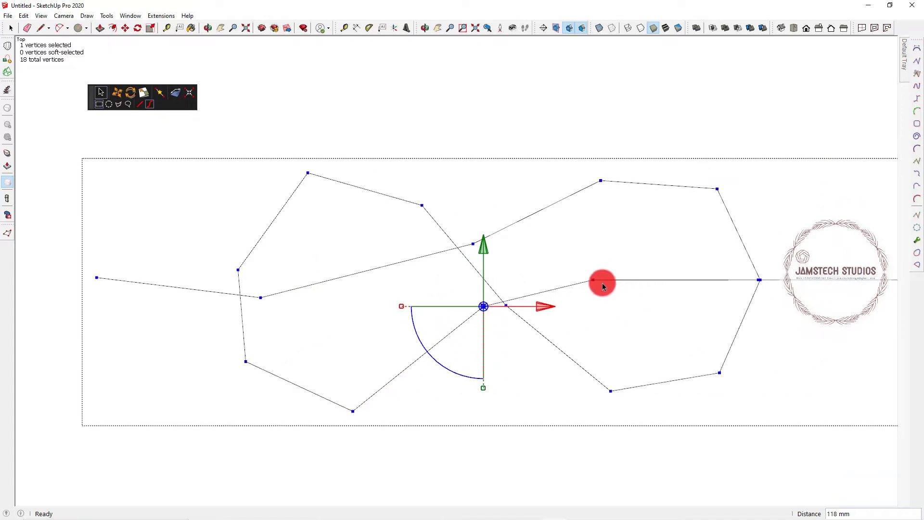
Move two middle vertices, 64 mm along green and 112 mm along red.
{"action": "left_click", "coordinate": [594, 279]}
{"action": "left_click_drag", "start_coordinate": [593, 224], "coordinate": [596, 213]}
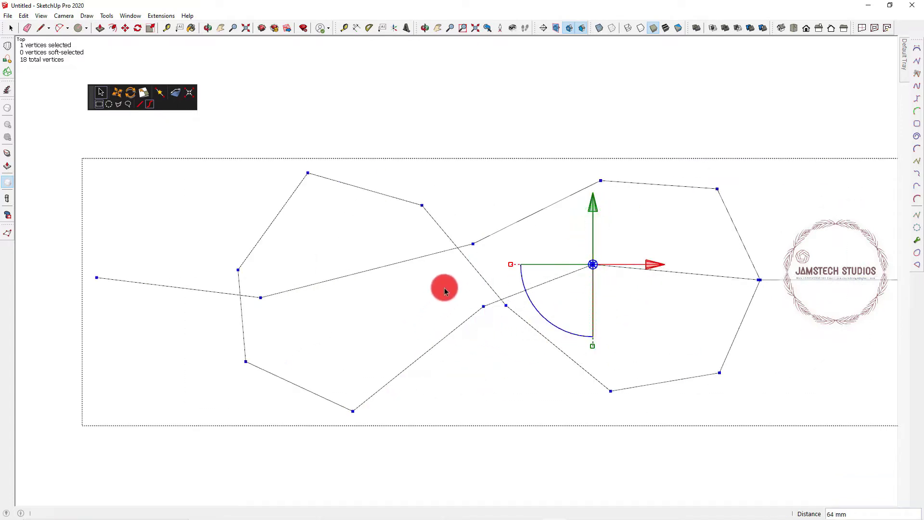
{"action": "left_click", "coordinate": [486, 307]}
{"action": "left_click_drag", "start_coordinate": [541, 307], "coordinate": [513, 316]}
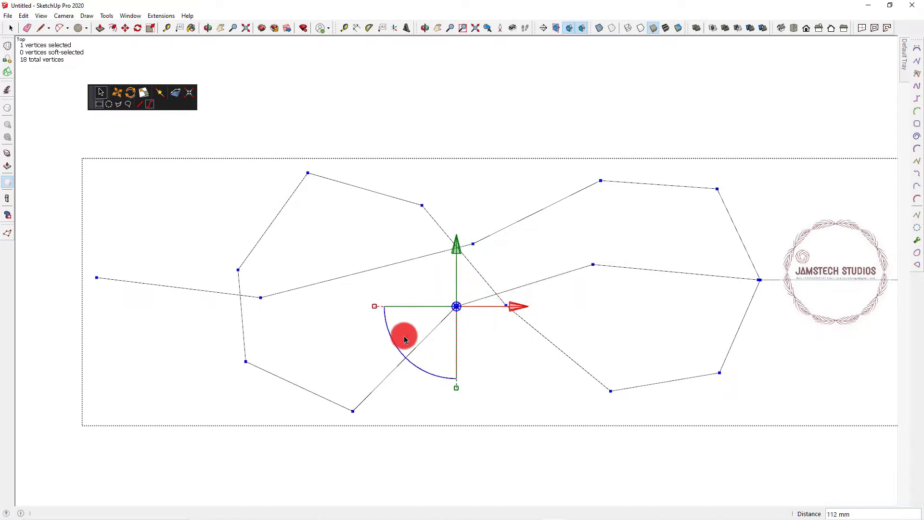
{"action": "left_click", "coordinate": [349, 326]}
{"action": "scroll", "coordinate": [422, 308], "scroll_direction": "down", "scroll_amount": 2}
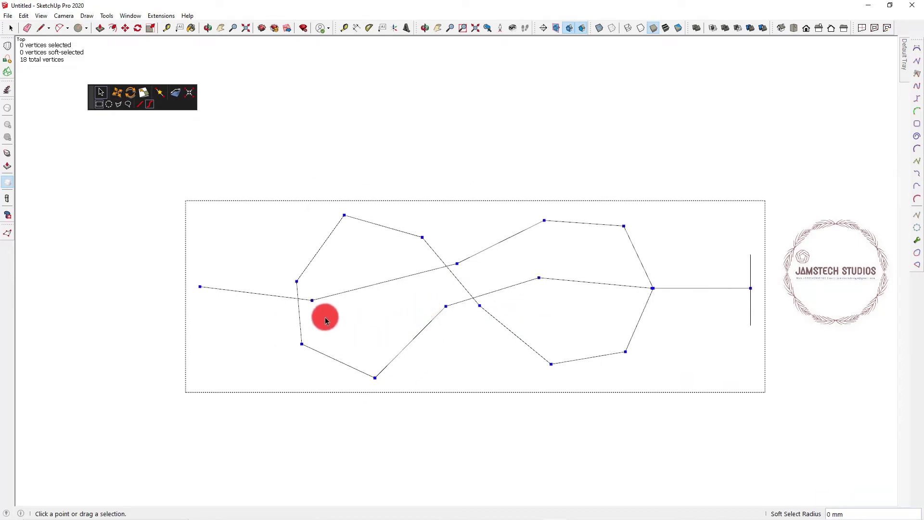
Return to Perspective projection and orbit to a 3-D angle.
{"action": "left_click", "coordinate": [64, 16]}
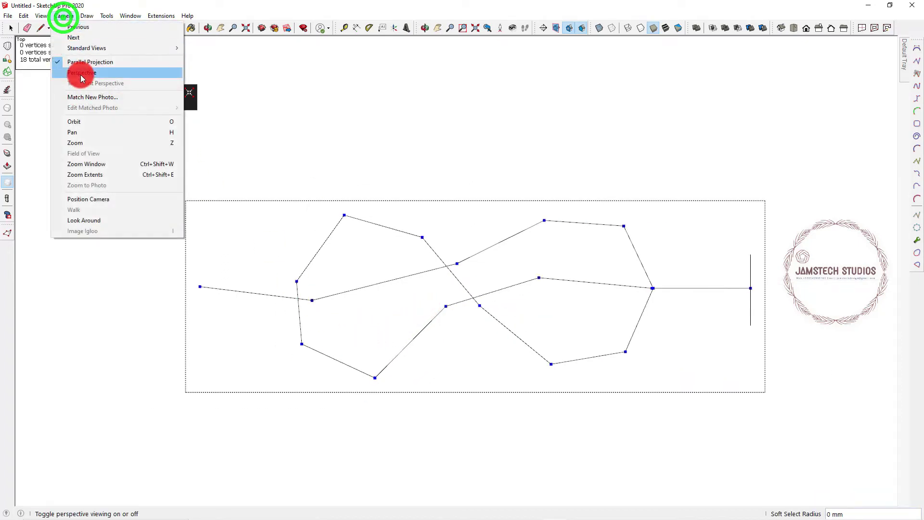
{"action": "left_click", "coordinate": [81, 73]}
{"action": "left_click", "coordinate": [206, 28]}
{"action": "left_click_drag", "start_coordinate": [464, 306], "coordinate": [273, 374]}
{"action": "left_click", "coordinate": [11, 28]}
{"action": "scroll", "coordinate": [337, 248], "scroll_direction": "up", "scroll_amount": 2}
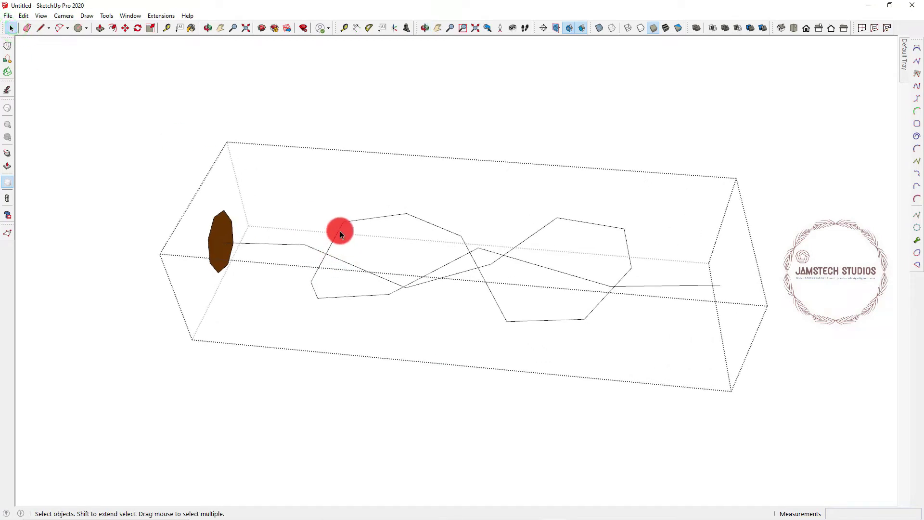
Convert the whole zig-zag path to a Bezier polyline and validate it.
{"action": "triple_click", "coordinate": [340, 230]}
{"action": "right_click", "coordinate": [340, 230]}
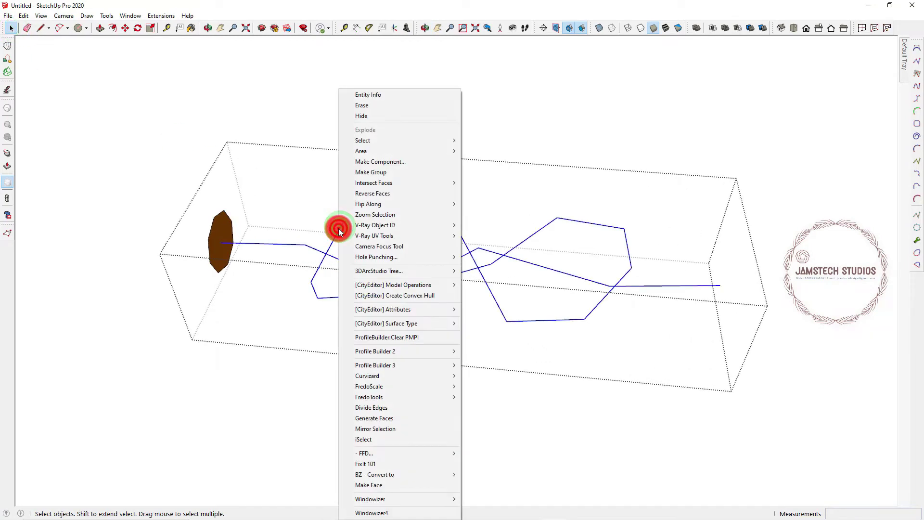
{"action": "mouse_move", "coordinate": [433, 475]}
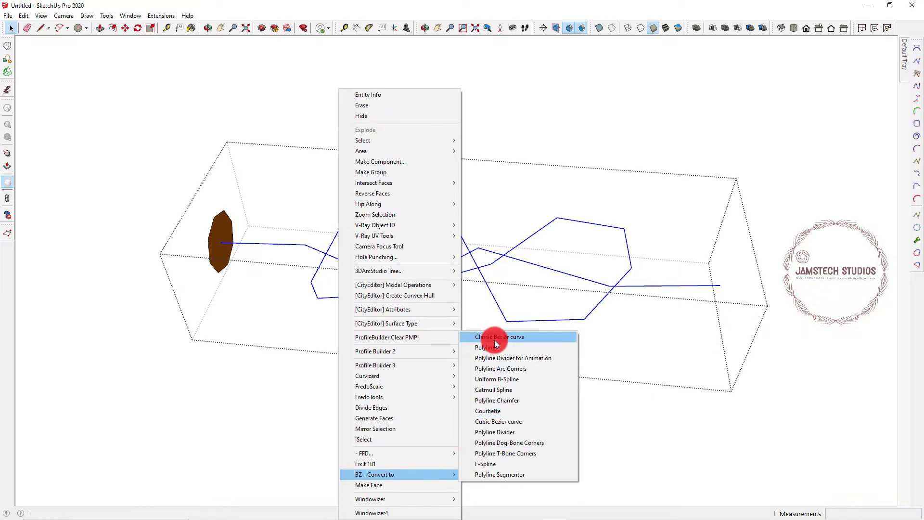
{"action": "left_click", "coordinate": [490, 351]}
{"action": "scroll", "coordinate": [378, 292], "scroll_direction": "up", "scroll_amount": 5}
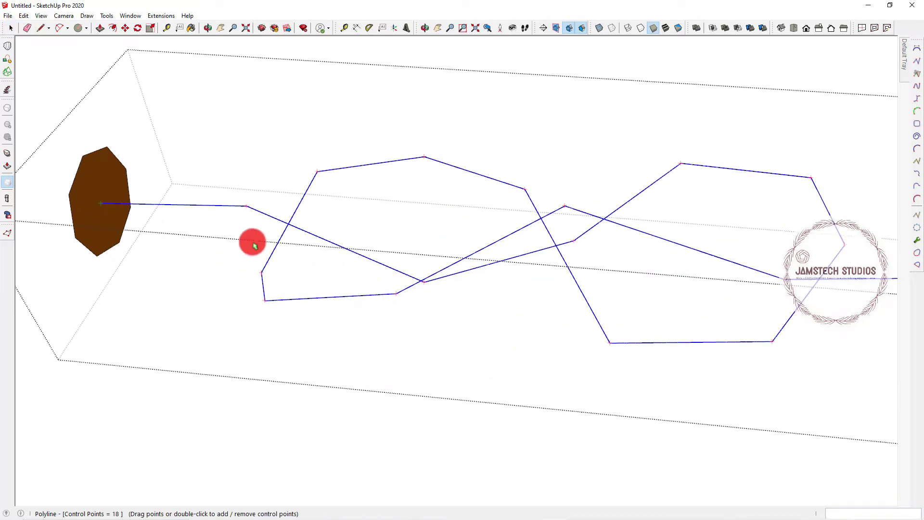
{"action": "right_click", "coordinate": [176, 119]}
{"action": "left_click", "coordinate": [195, 125]}
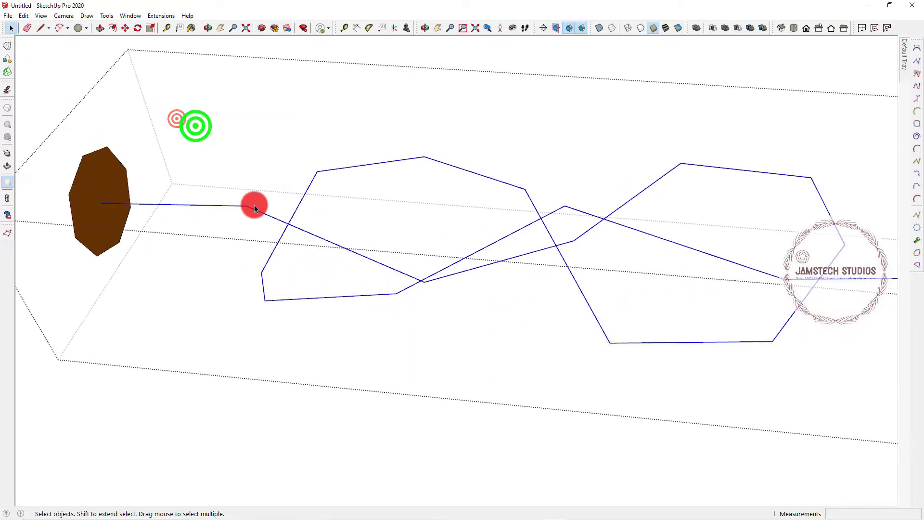
Copy the path-and-hexagon group upward above the original.
{"action": "right_click", "coordinate": [254, 209]}
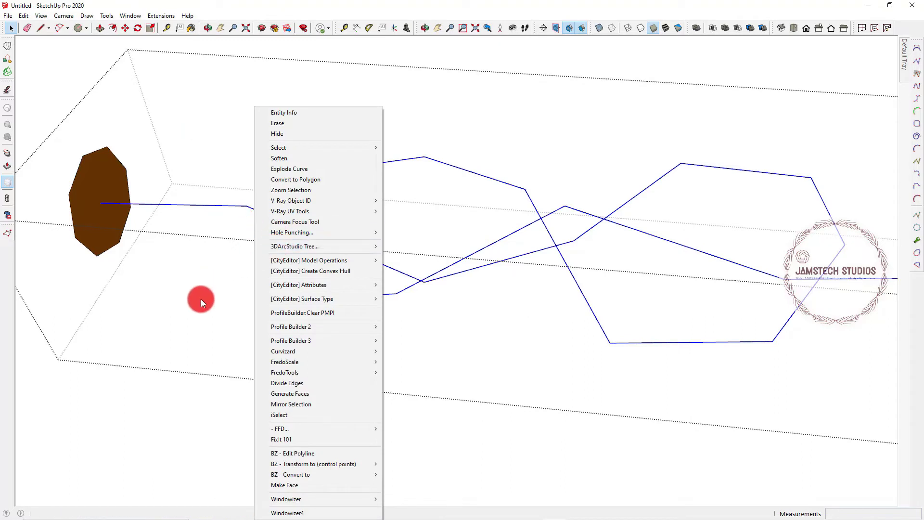
{"action": "left_click", "coordinate": [180, 303]}
{"action": "scroll", "coordinate": [229, 270], "scroll_direction": "down", "scroll_amount": 3}
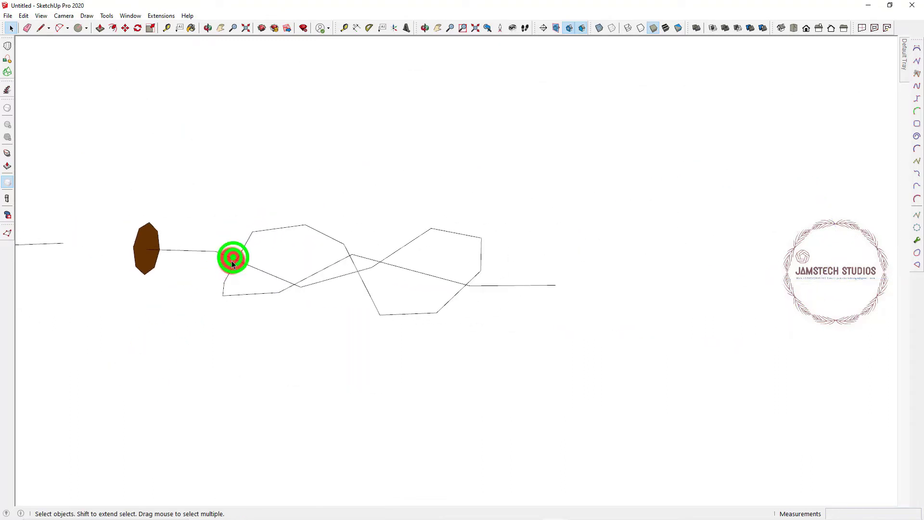
{"action": "scroll", "coordinate": [232, 261], "scroll_direction": "down", "scroll_amount": 2}
{"action": "left_click", "coordinate": [233, 260]}
{"action": "key", "text": "m"}
{"action": "left_click_drag", "start_coordinate": [492, 343], "coordinate": [515, 207], "text": "ctrl"}
{"action": "left_click", "coordinate": [10, 29]}
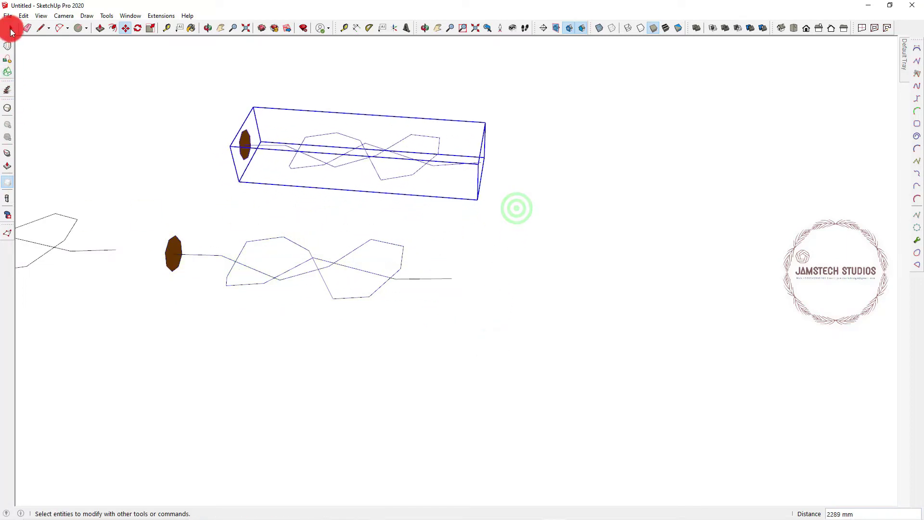
{"action": "left_click", "coordinate": [235, 273]}
Inside the lower group, convert the polyline into a Catmull spline.
{"action": "double_click", "coordinate": [237, 275]}
{"action": "scroll", "coordinate": [238, 279], "scroll_direction": "up", "scroll_amount": 2}
{"action": "triple_click", "coordinate": [238, 277]}
{"action": "right_click", "coordinate": [238, 278]}
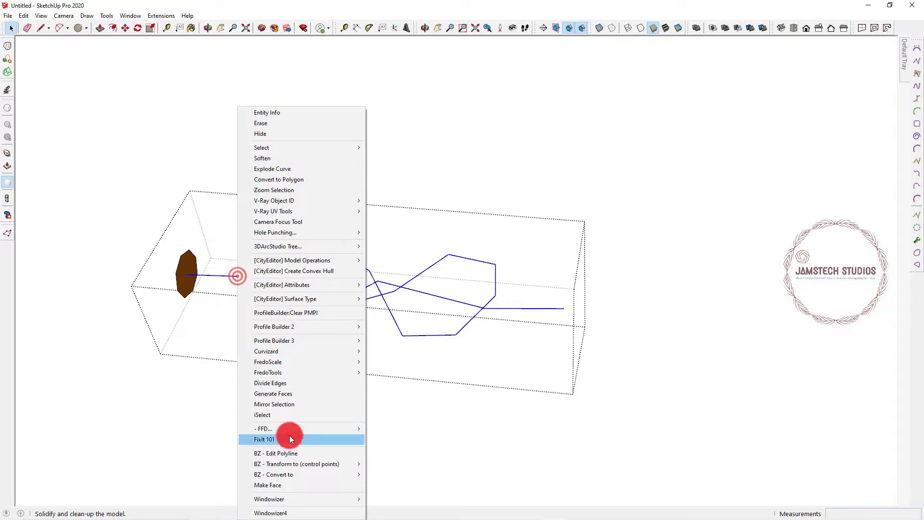
{"action": "mouse_move", "coordinate": [304, 464]}
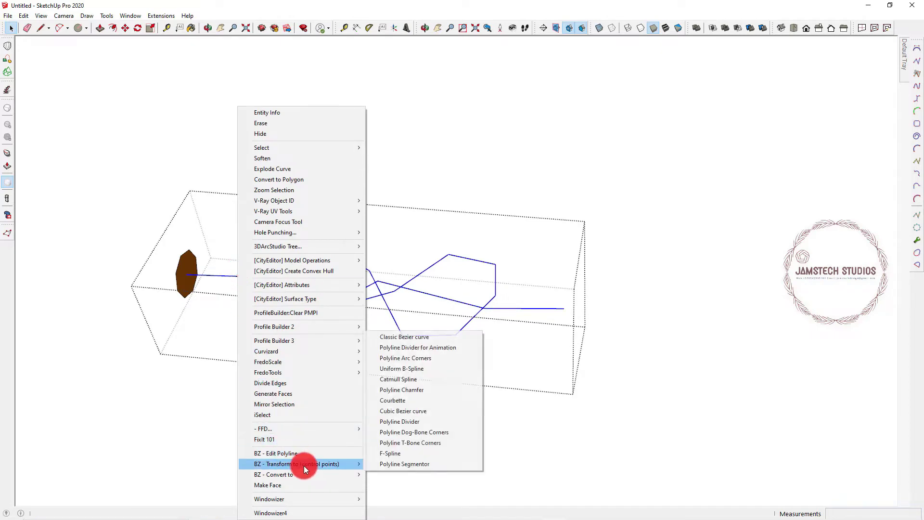
{"action": "left_click", "coordinate": [404, 379]}
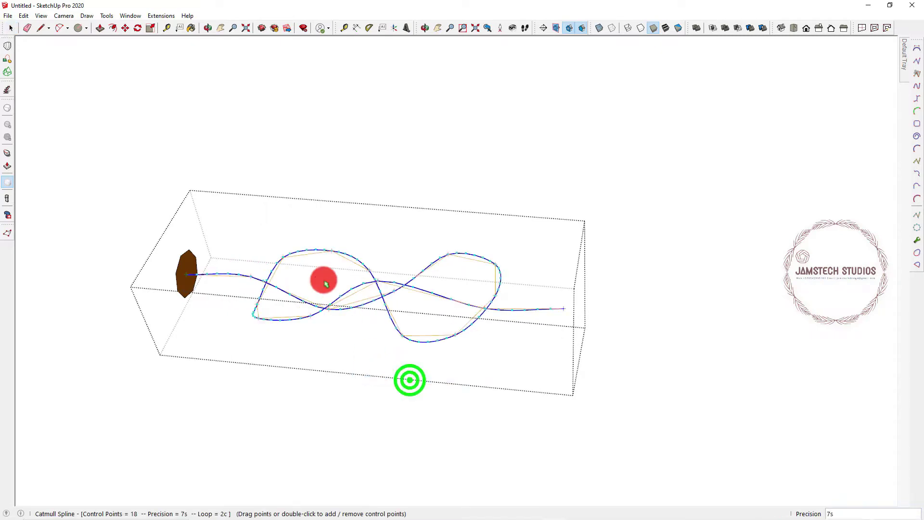
{"action": "scroll", "coordinate": [343, 304], "scroll_direction": "up", "scroll_amount": 3}
{"action": "left_click", "coordinate": [11, 28]}
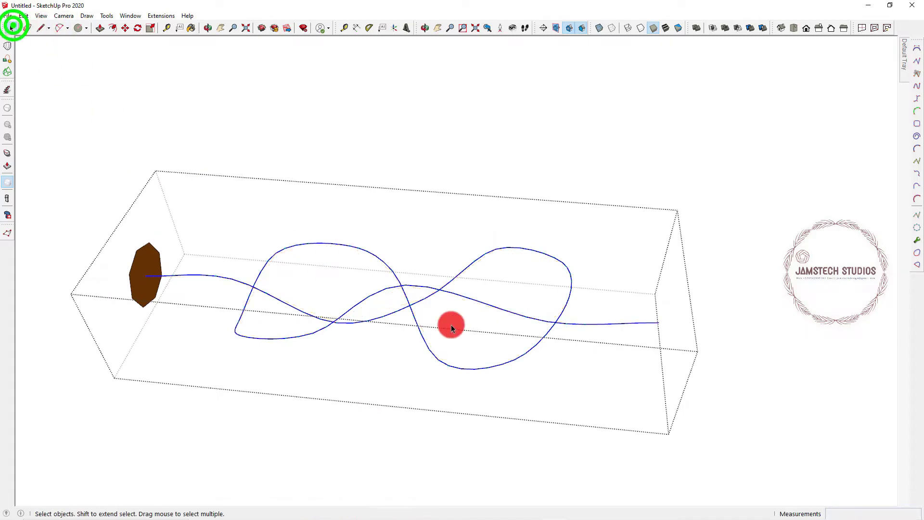
Orbit around the smoothed spline and its hexagon profile.
{"action": "scroll", "coordinate": [479, 325], "scroll_direction": "down", "scroll_amount": 2}
{"action": "left_click", "coordinate": [64, 16]}
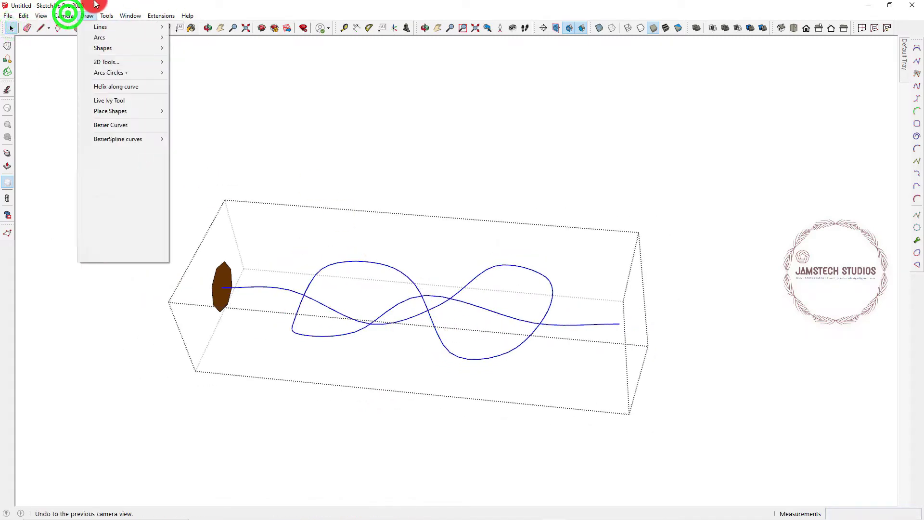
{"action": "left_click", "coordinate": [126, 7]}
{"action": "left_click", "coordinate": [208, 27]}
{"action": "left_click_drag", "start_coordinate": [362, 308], "coordinate": [412, 386]}
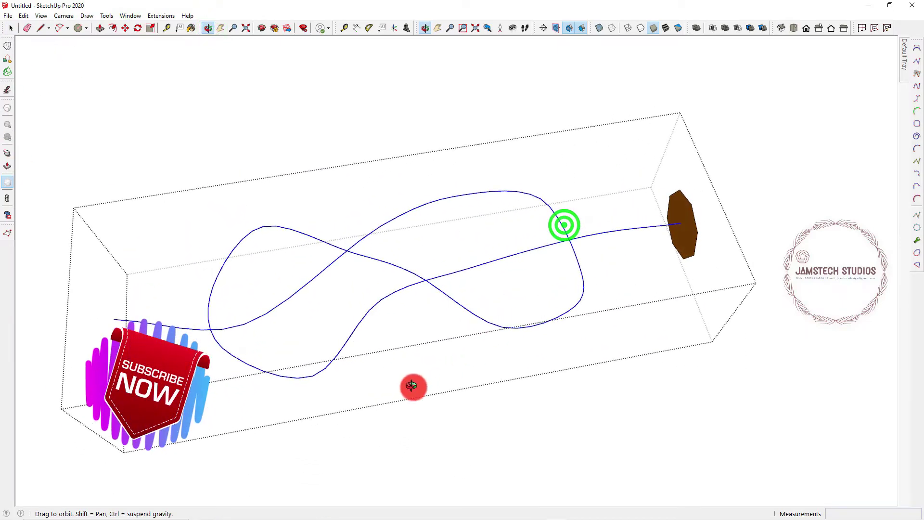
Select the octagon profile and the knot spline, then start Loft along Path with a smoother method.
{"action": "left_click", "coordinate": [11, 28]}
{"action": "left_click", "coordinate": [698, 229]}
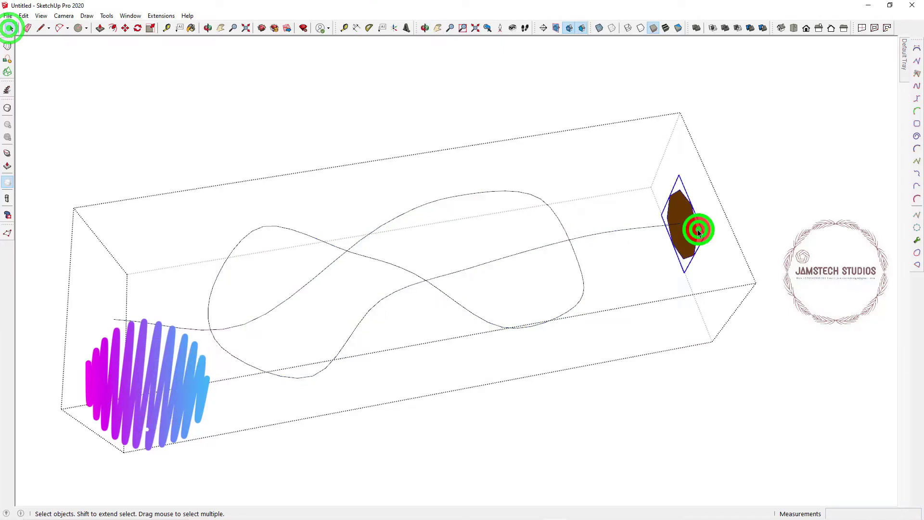
{"action": "left_click", "coordinate": [648, 229], "text": "ctrl"}
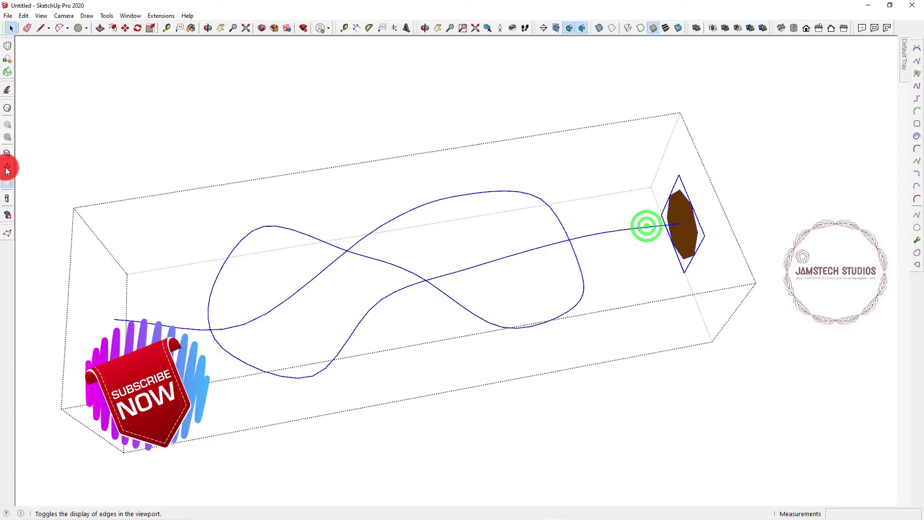
{"action": "left_click", "coordinate": [7, 57]}
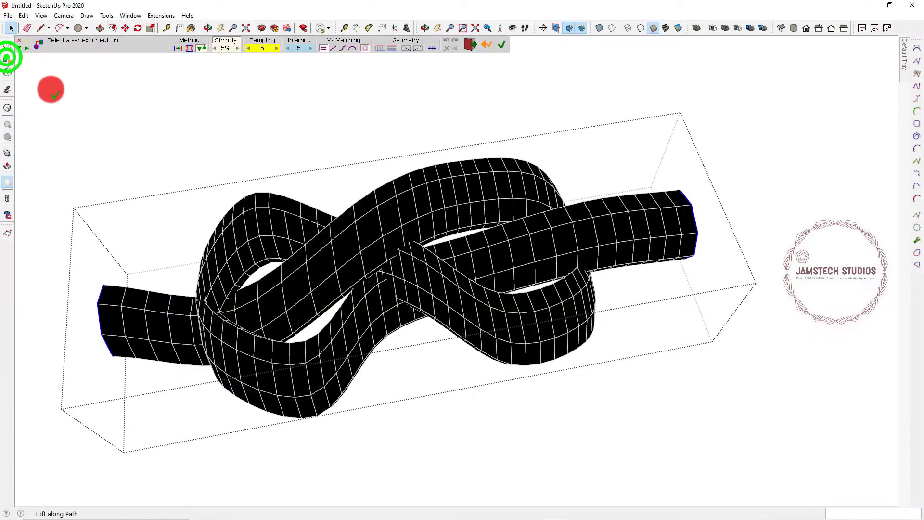
{"action": "left_click", "coordinate": [177, 48]}
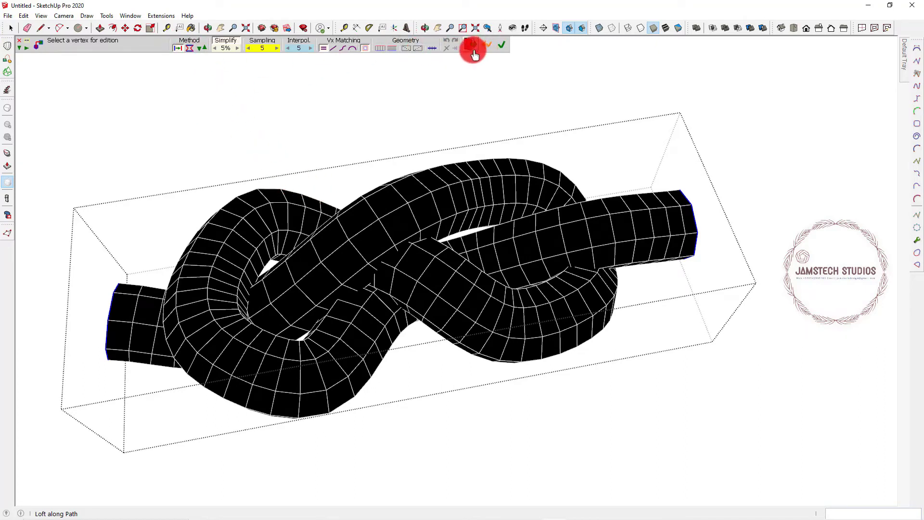
{"action": "left_click", "coordinate": [195, 52]}
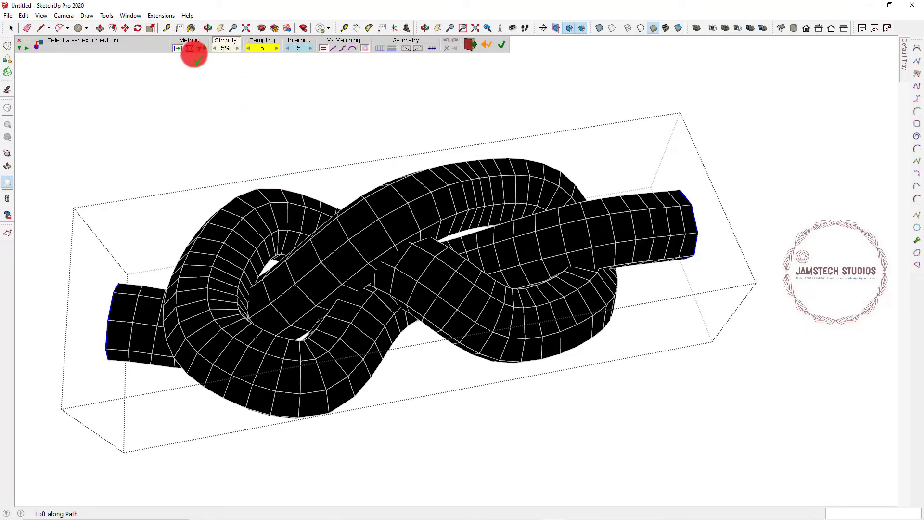
Rerun Loft along Path, generate the smooth white tube and close the Loft toolbar.
{"action": "left_click", "coordinate": [212, 27]}
{"action": "left_click_drag", "start_coordinate": [351, 244], "coordinate": [316, 115]}
{"action": "left_click_drag", "start_coordinate": [392, 293], "coordinate": [73, 448]}
{"action": "right_click", "coordinate": [371, 189]}
{"action": "left_click", "coordinate": [380, 198]}
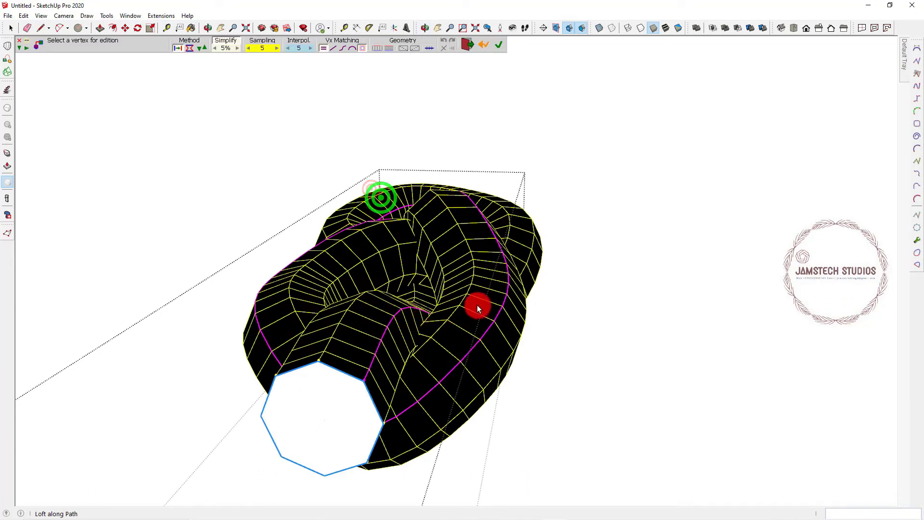
{"action": "left_click", "coordinate": [501, 46]}
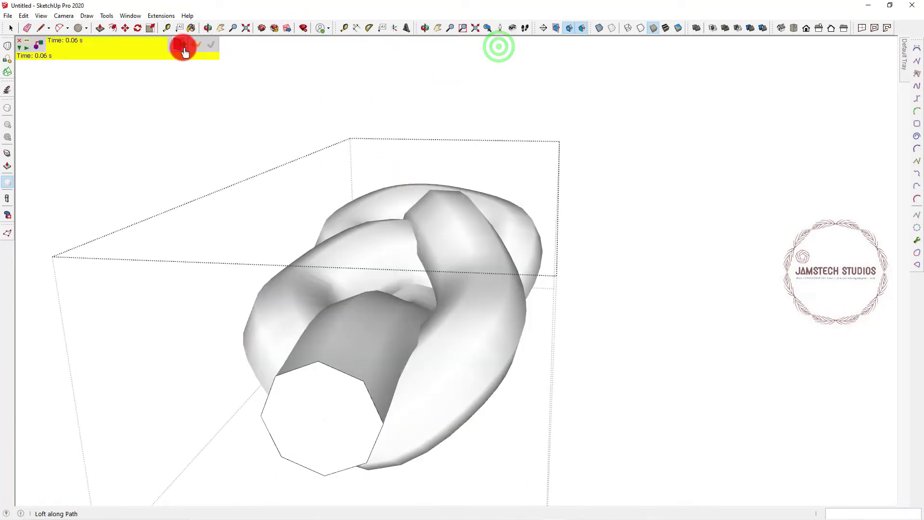
{"action": "left_click", "coordinate": [183, 46]}
{"action": "left_click", "coordinate": [153, 141]}
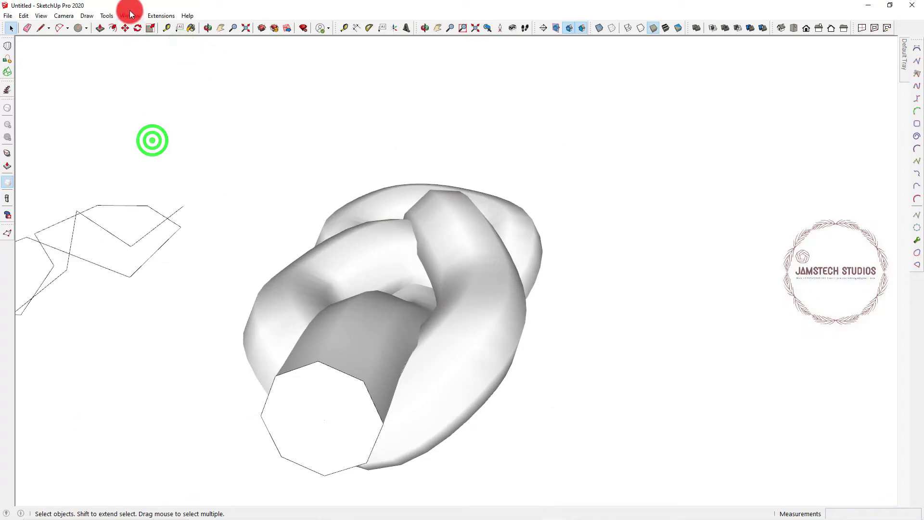
Inside the tube group, select all the mesh and set Soften Edges to 0 degrees.
{"action": "double_click", "coordinate": [318, 280]}
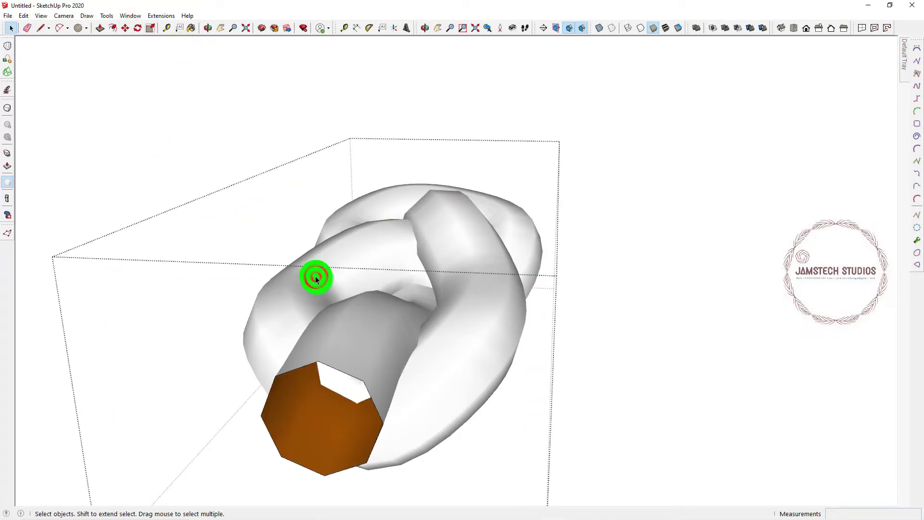
{"action": "triple_click", "coordinate": [316, 278]}
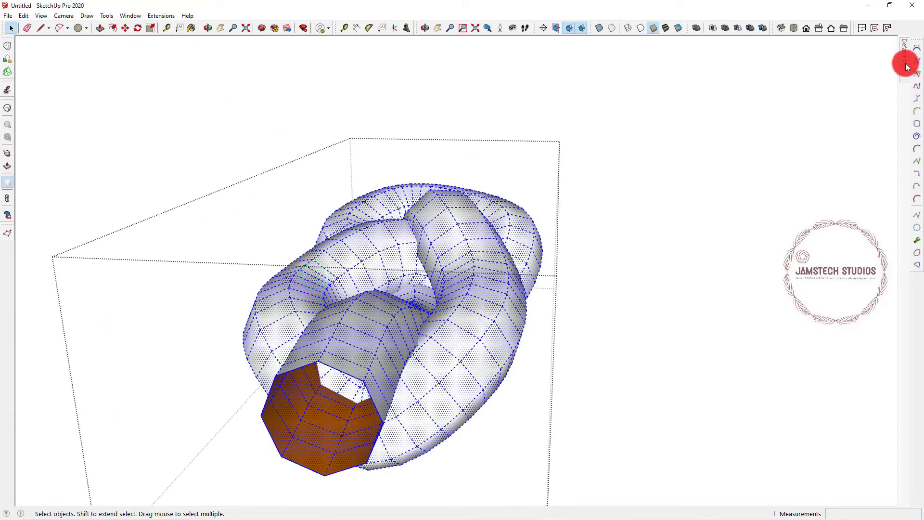
{"action": "mouse_move", "coordinate": [907, 70]}
{"action": "left_click", "coordinate": [776, 268]}
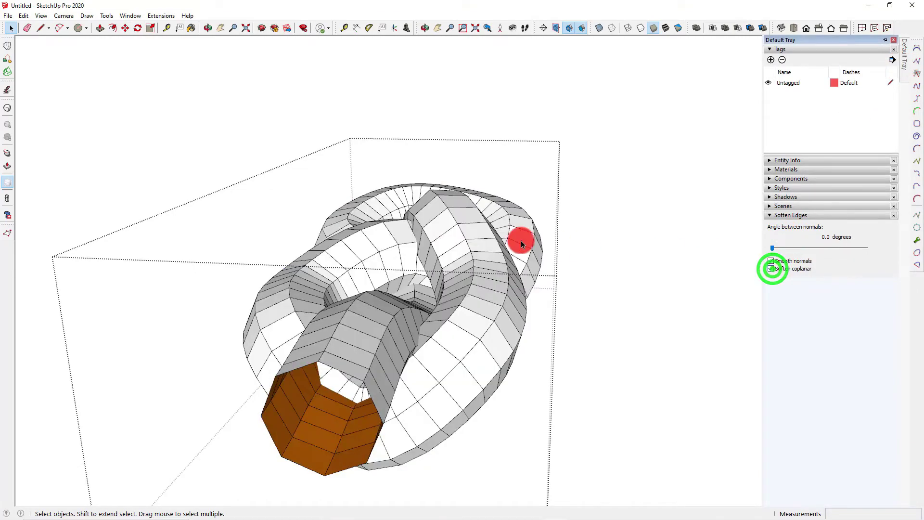
{"action": "left_click", "coordinate": [158, 137]}
Orbit around the faceted knot tube to a tilted view, then select the tube group.
{"action": "left_click", "coordinate": [206, 28]}
{"action": "left_click_drag", "start_coordinate": [322, 180], "coordinate": [437, 239]}
{"action": "left_click", "coordinate": [11, 28]}
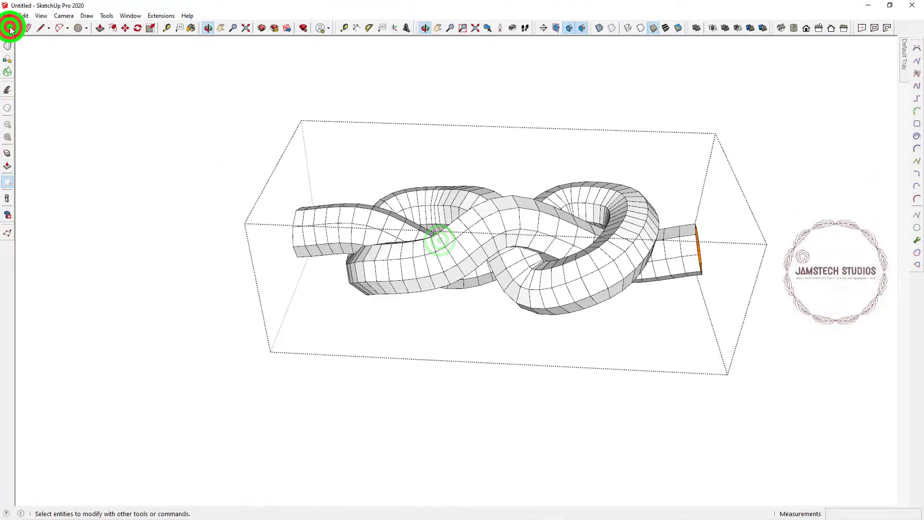
{"action": "scroll", "coordinate": [342, 291], "scroll_direction": "down", "scroll_amount": 2}
{"action": "left_click", "coordinate": [207, 28]}
{"action": "left_click_drag", "start_coordinate": [345, 231], "coordinate": [539, 355]}
{"action": "right_click", "coordinate": [551, 358]}
{"action": "left_click", "coordinate": [559, 360]}
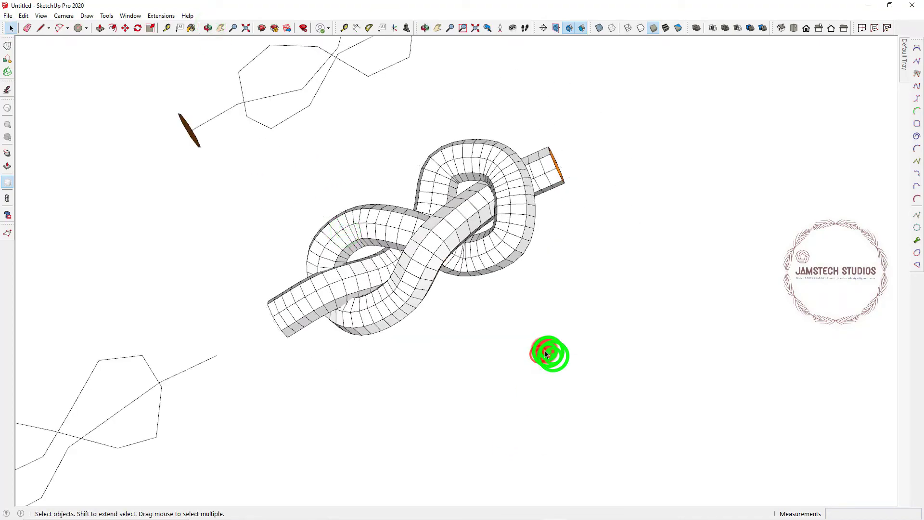
{"action": "left_click", "coordinate": [478, 264]}
Move-copy the knot tube about 1626 mm sideways and open the copy's group for editing.
{"action": "scroll", "coordinate": [427, 313], "scroll_direction": "down", "scroll_amount": 2}
{"action": "key", "text": "m"}
{"action": "left_click", "coordinate": [432, 345]}
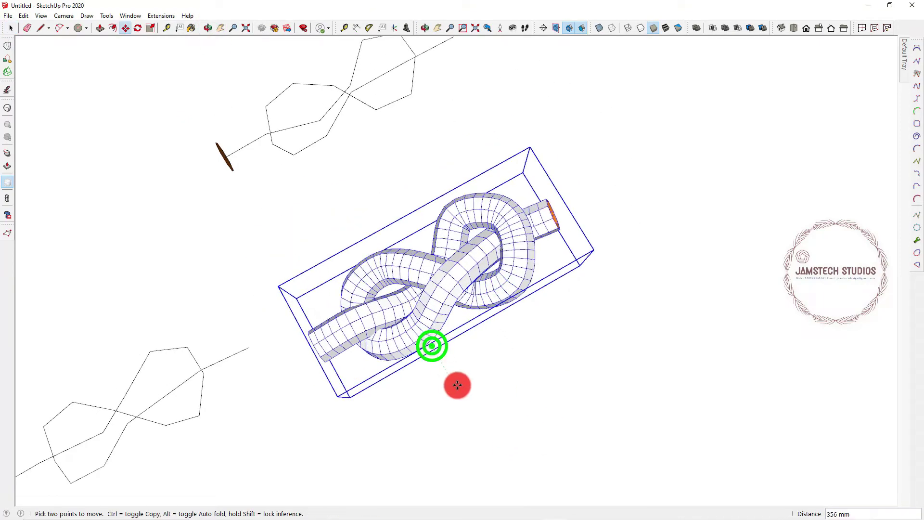
{"action": "key", "text": "ctrl"}
{"action": "scroll", "coordinate": [458, 324], "scroll_direction": "down", "scroll_amount": 3}
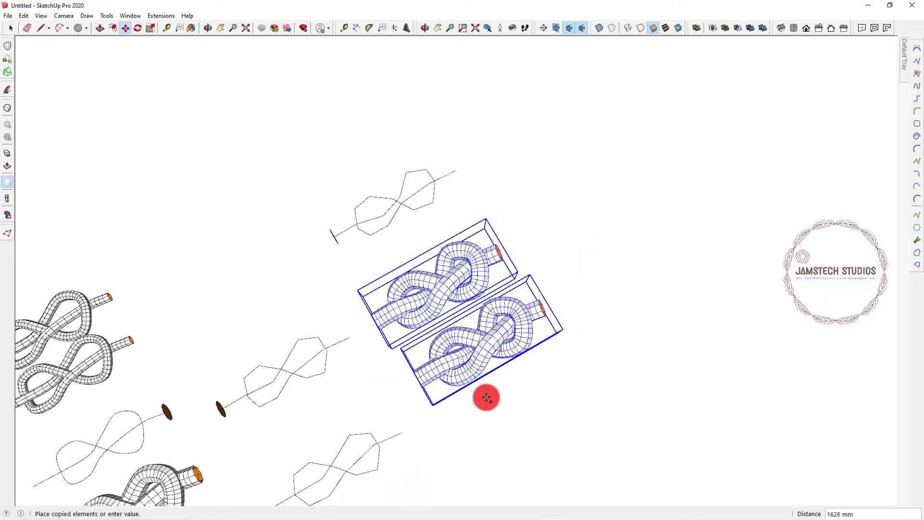
{"action": "left_click", "coordinate": [478, 412]}
{"action": "scroll", "coordinate": [475, 407], "scroll_direction": "up", "scroll_amount": 6}
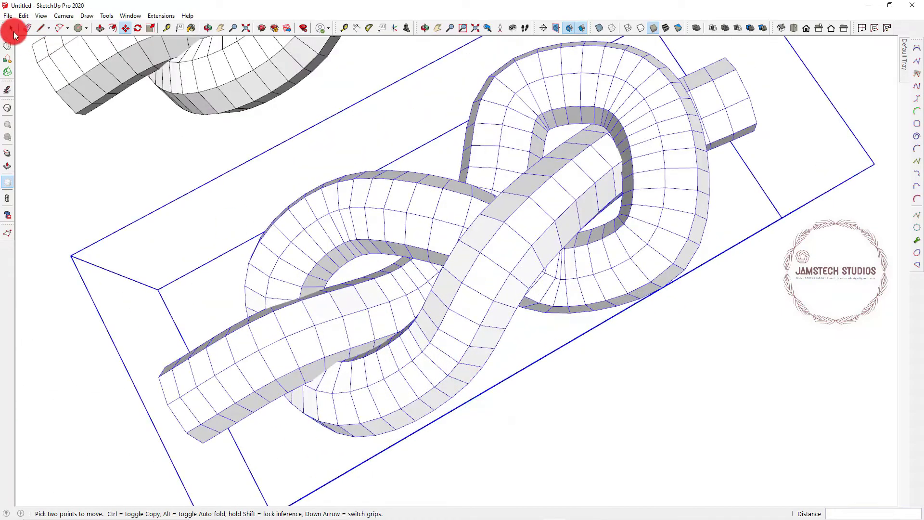
{"action": "left_click", "coordinate": [11, 27]}
{"action": "double_click", "coordinate": [430, 332]}
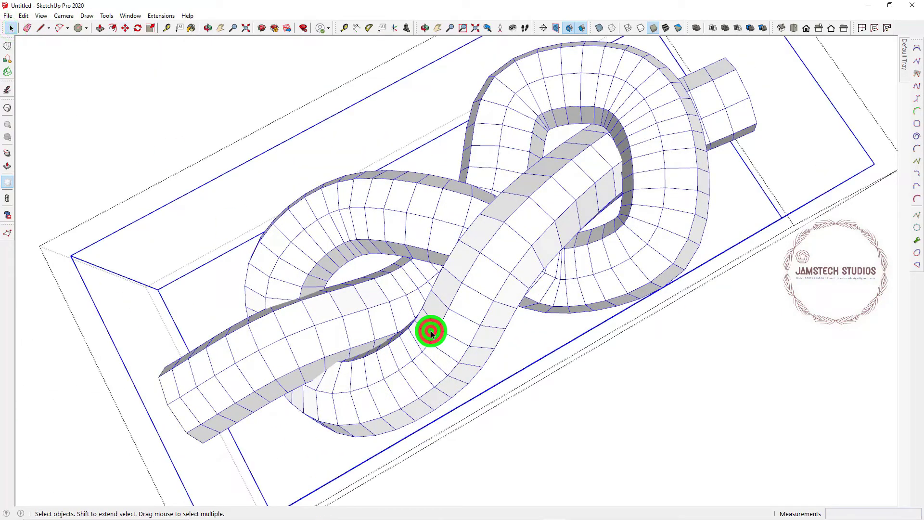
Turn on Sub-D subdivision for the copied knot and select the tube's end face.
{"action": "left_click", "coordinate": [8, 110]}
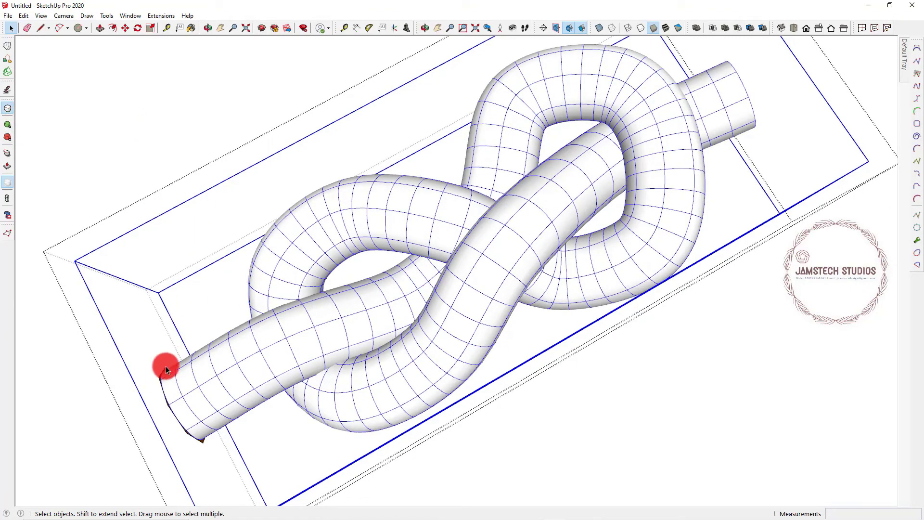
{"action": "scroll", "coordinate": [163, 370], "scroll_direction": "up", "scroll_amount": 3}
{"action": "left_click", "coordinate": [159, 381]}
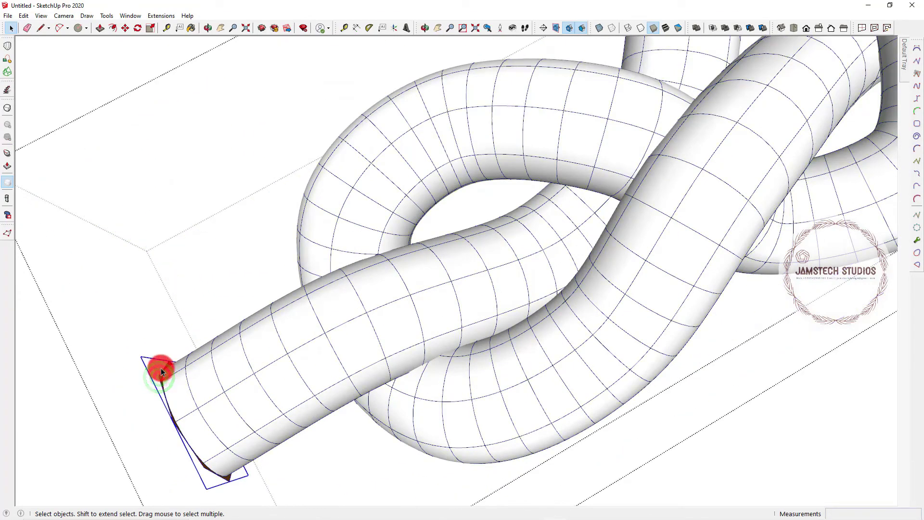
{"action": "scroll", "coordinate": [277, 309], "scroll_direction": "down", "scroll_amount": 5}
Orbit to a low side view of the smooth knot, then exit the group.
{"action": "left_click", "coordinate": [207, 27]}
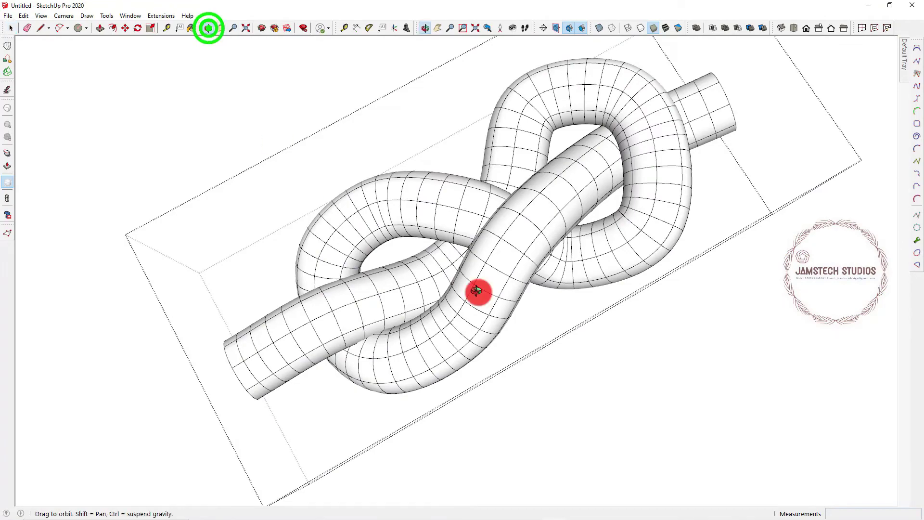
{"action": "left_click_drag", "start_coordinate": [468, 274], "coordinate": [454, 221]}
{"action": "left_click_drag", "start_coordinate": [456, 320], "coordinate": [569, 383]}
{"action": "right_click", "coordinate": [584, 374]}
{"action": "left_click", "coordinate": [621, 381]}
{"action": "left_click", "coordinate": [573, 395]}
{"action": "scroll", "coordinate": [512, 359], "scroll_direction": "down", "scroll_amount": 2}
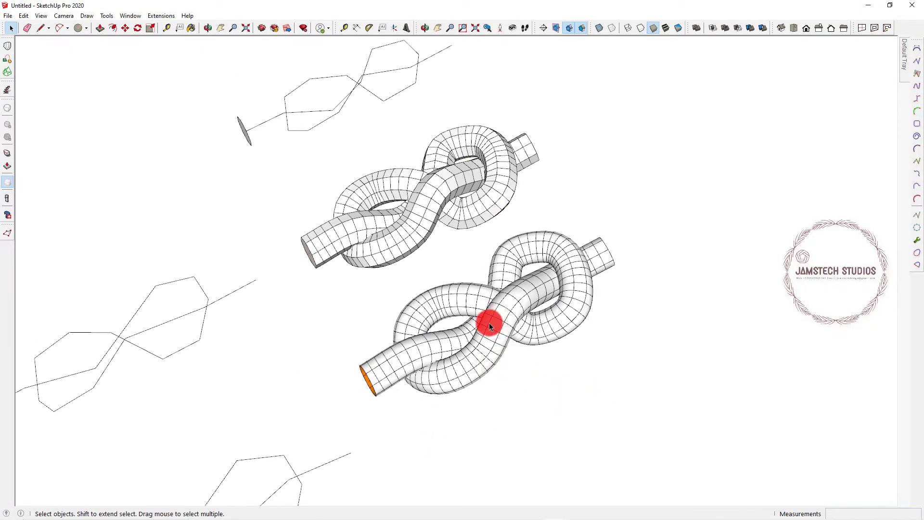
Zoom in and out around the two knots and orbit the view.
{"action": "scroll", "coordinate": [486, 337], "scroll_direction": "up", "scroll_amount": 3}
{"action": "scroll", "coordinate": [472, 297], "scroll_direction": "down", "scroll_amount": 3}
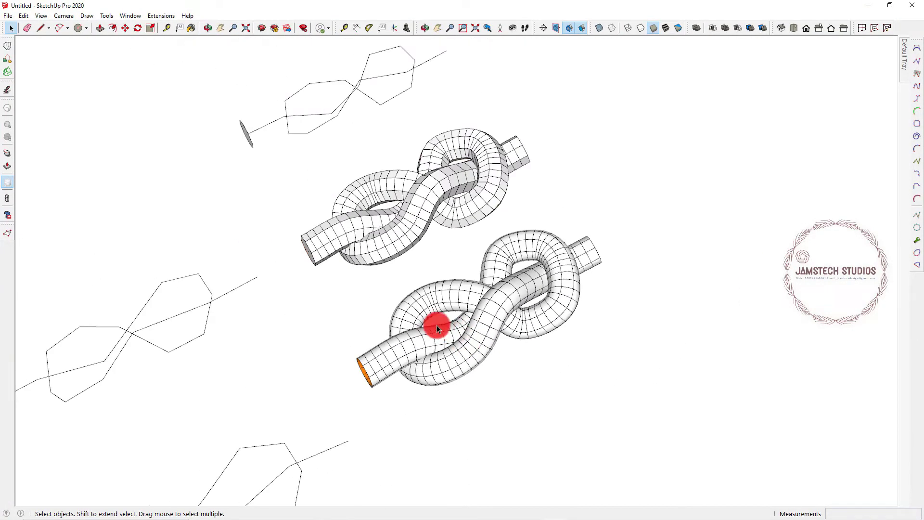
{"action": "scroll", "coordinate": [524, 217], "scroll_direction": "down", "scroll_amount": 3}
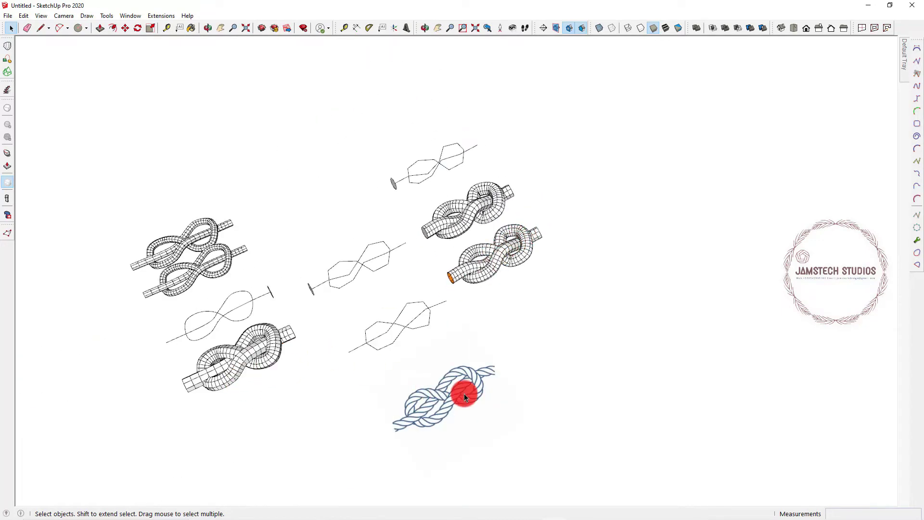
{"action": "scroll", "coordinate": [464, 395], "scroll_direction": "up", "scroll_amount": 5}
{"action": "scroll", "coordinate": [199, 348], "scroll_direction": "up", "scroll_amount": 3}
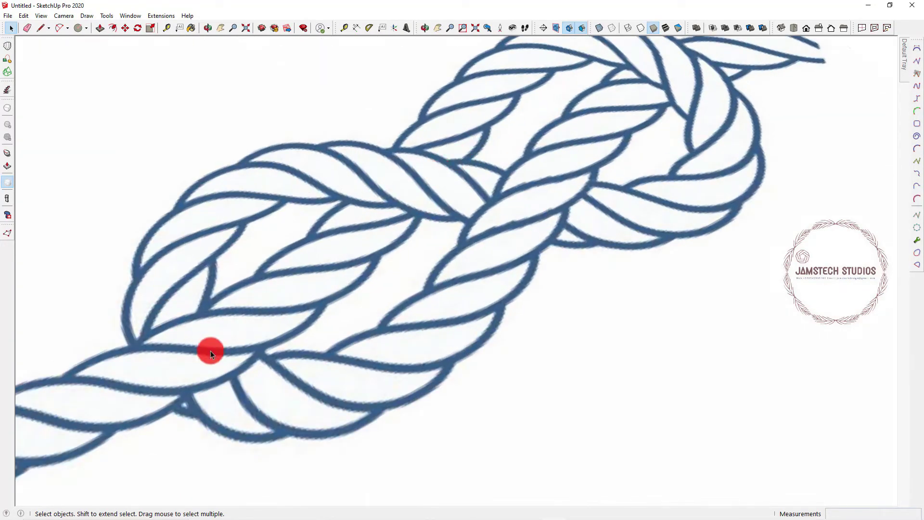
{"action": "scroll", "coordinate": [195, 342], "scroll_direction": "down", "scroll_amount": 4}
{"action": "scroll", "coordinate": [265, 374], "scroll_direction": "down", "scroll_amount": 4}
{"action": "scroll", "coordinate": [394, 120], "scroll_direction": "up", "scroll_amount": 3}
{"action": "scroll", "coordinate": [421, 159], "scroll_direction": "up", "scroll_amount": 3}
{"action": "scroll", "coordinate": [435, 233], "scroll_direction": "up", "scroll_amount": 2}
{"action": "scroll", "coordinate": [435, 233], "scroll_direction": "down", "scroll_amount": 1}
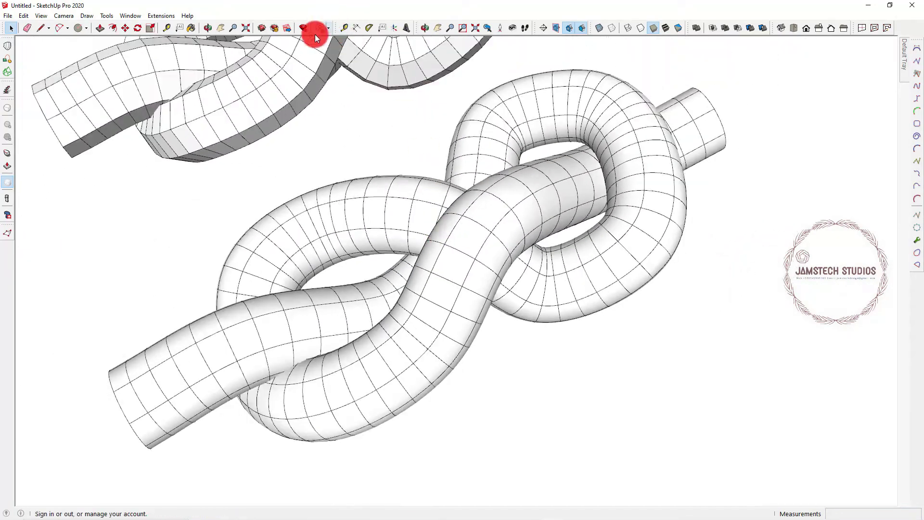
{"action": "left_click_drag", "start_coordinate": [450, 212], "coordinate": [194, 211]}
Select the smooth subdivided knot and collapse the Tags panel in the Default Tray.
{"action": "left_click", "coordinate": [10, 29]}
{"action": "left_click", "coordinate": [245, 230]}
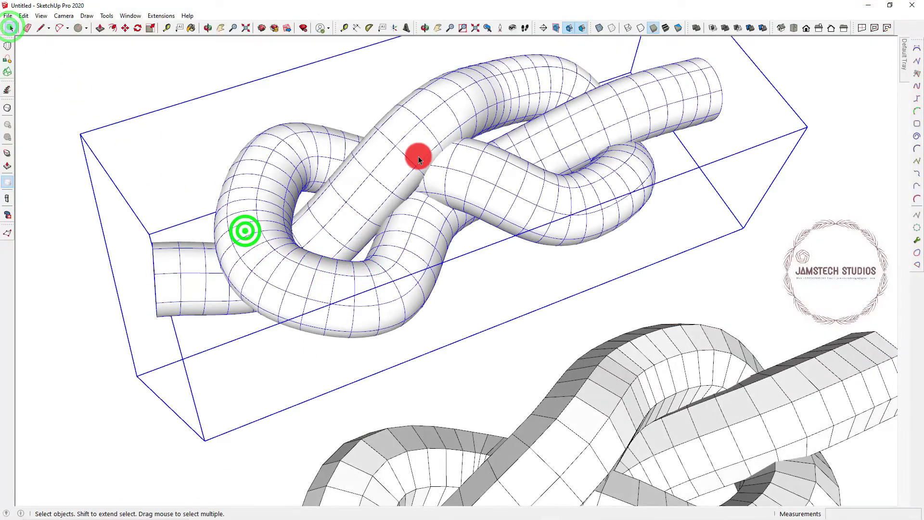
{"action": "scroll", "coordinate": [415, 143], "scroll_direction": "down", "scroll_amount": 3}
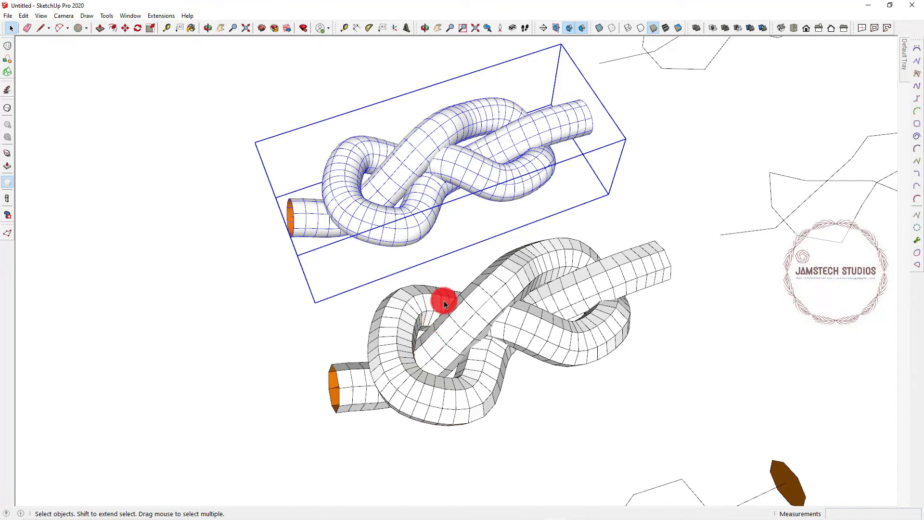
{"action": "scroll", "coordinate": [423, 177], "scroll_direction": "up", "scroll_amount": 3}
{"action": "mouse_move", "coordinate": [903, 57]}
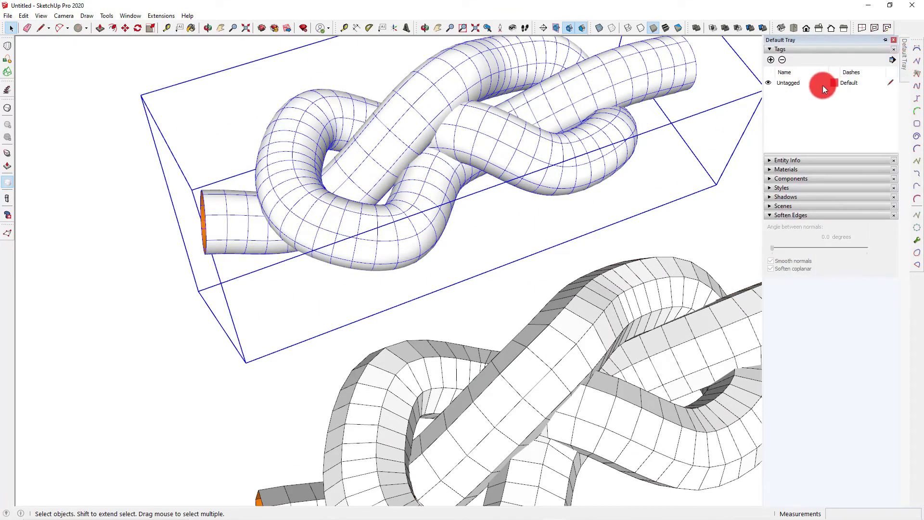
{"action": "left_click", "coordinate": [809, 49]}
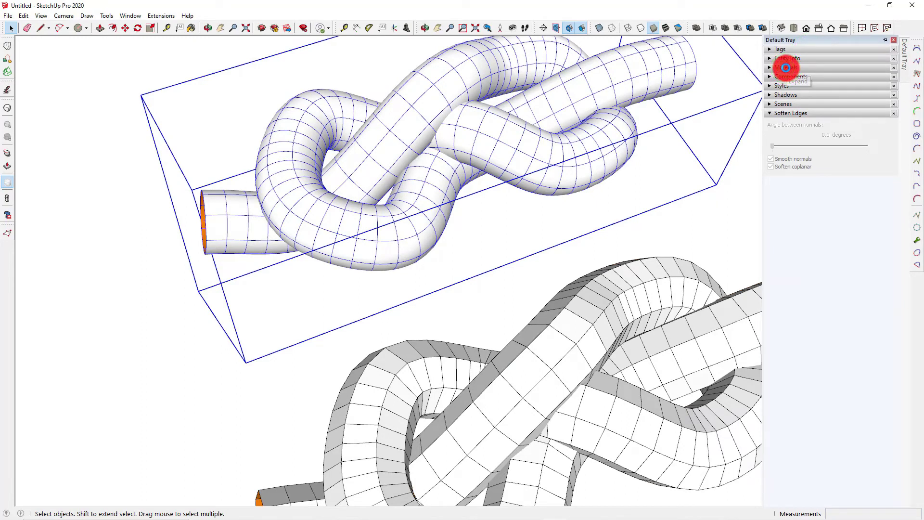
In Materials, switch the library to the Carpet, Fabrics, Leathers, Textiles and Wallpaper collection.
{"action": "left_click", "coordinate": [786, 68]}
{"action": "left_click", "coordinate": [792, 116]}
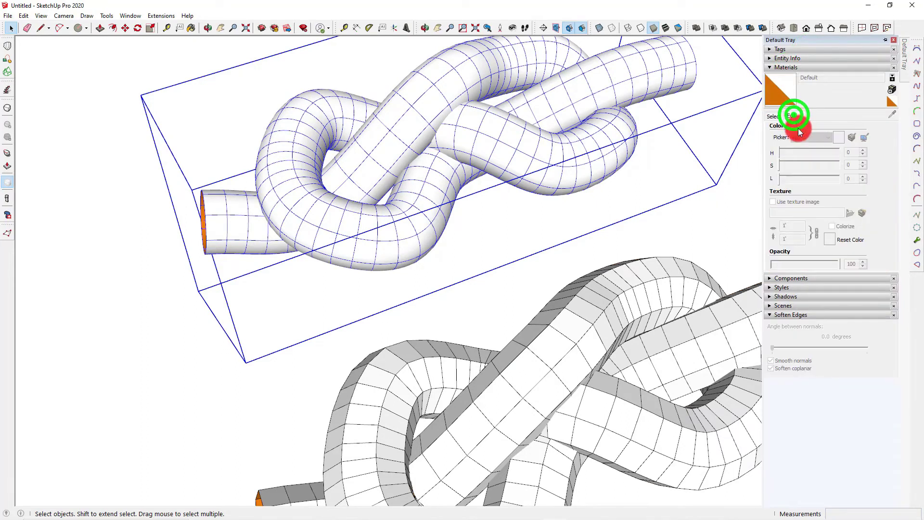
{"action": "left_click", "coordinate": [774, 115]}
{"action": "left_click", "coordinate": [827, 129]}
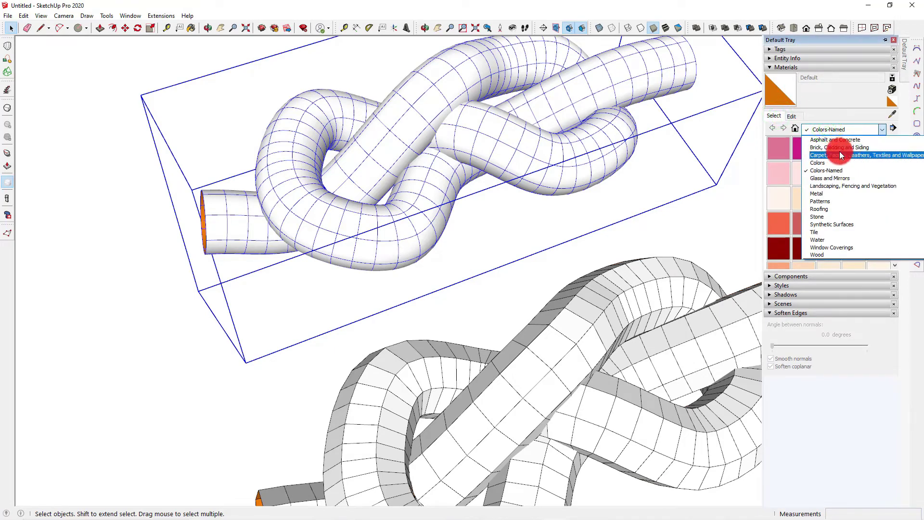
{"action": "left_click", "coordinate": [833, 224]}
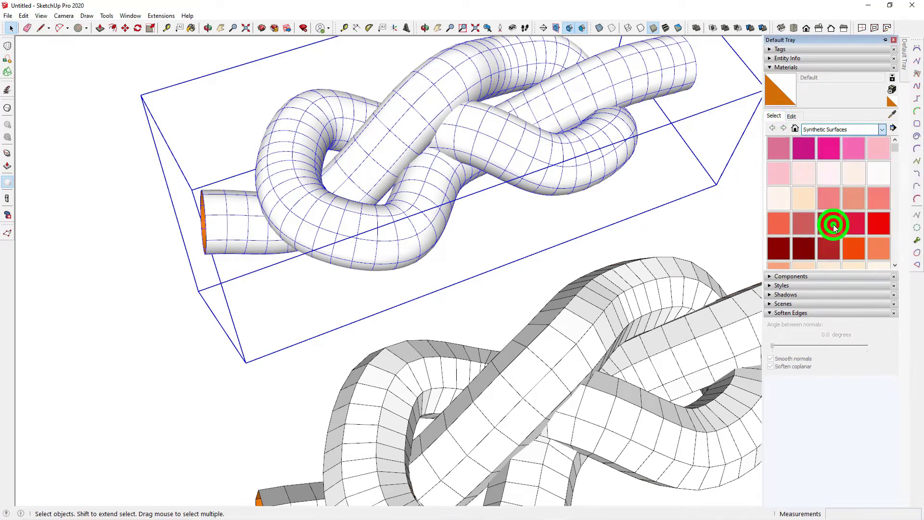
{"action": "left_click", "coordinate": [837, 130]}
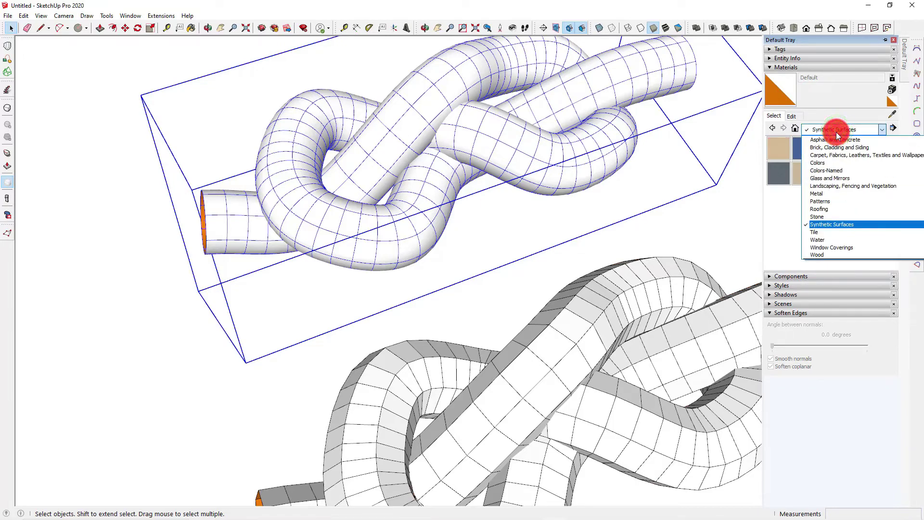
{"action": "left_click", "coordinate": [838, 155]}
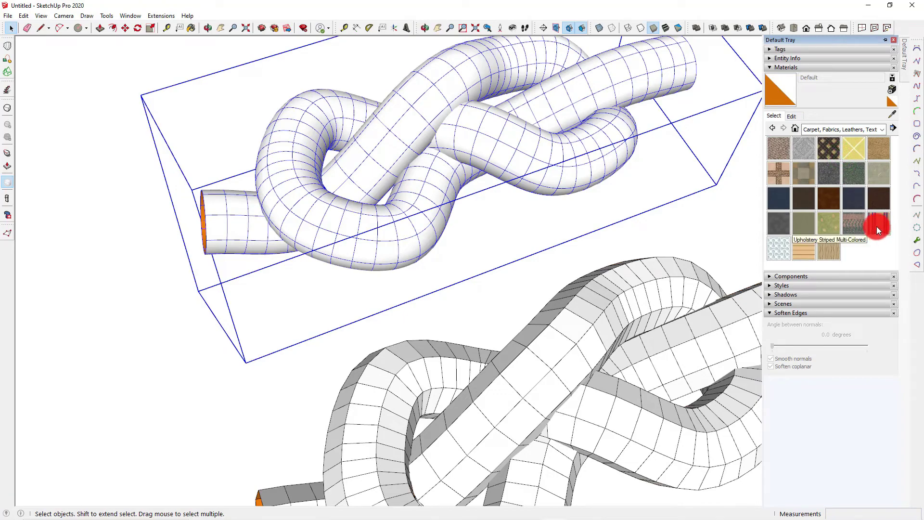
Paint the smooth knot tube with Upholstery Striped Multi-Colored fabric.
{"action": "left_click", "coordinate": [877, 226]}
{"action": "scroll", "coordinate": [247, 202], "scroll_direction": "up", "scroll_amount": 2}
{"action": "left_click", "coordinate": [248, 202]}
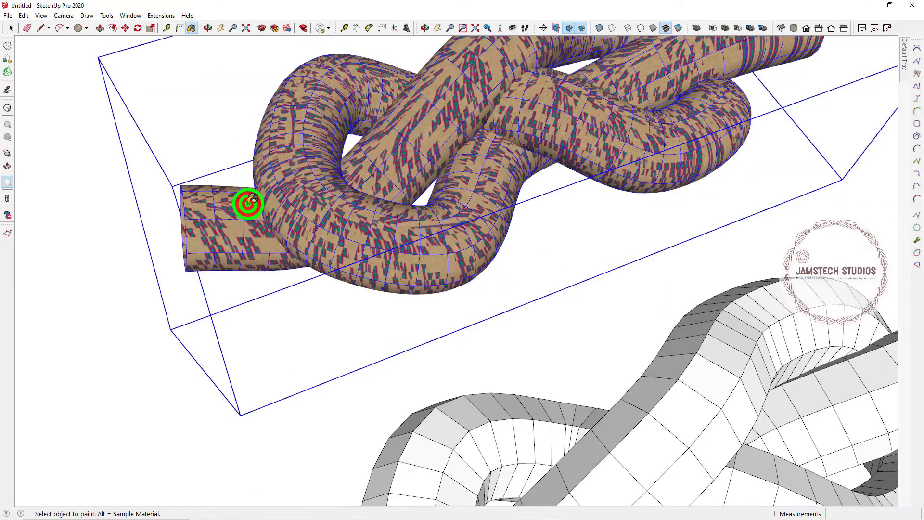
Orbit around the painted tube, selecting and deselecting it to inspect the stripes.
{"action": "scroll", "coordinate": [192, 212], "scroll_direction": "up", "scroll_amount": 3}
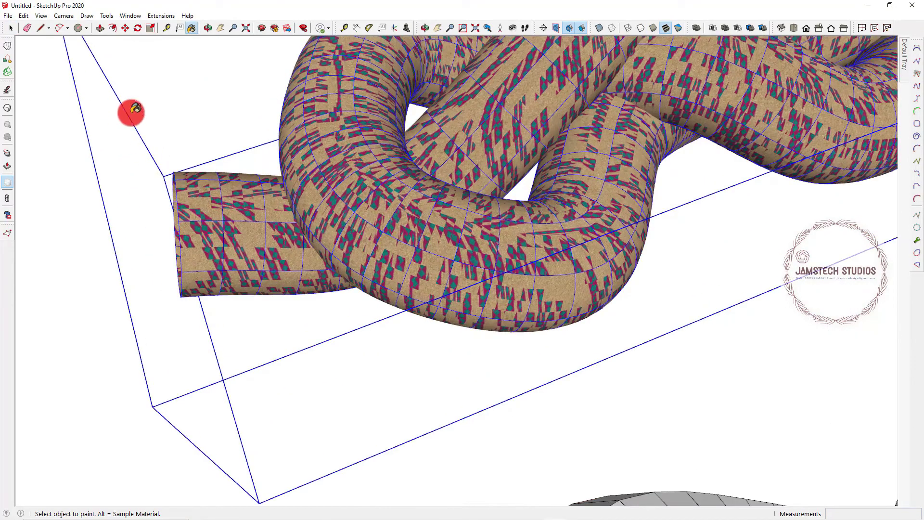
{"action": "middle_click_drag", "start_coordinate": [260, 208], "coordinate": [264, 217]}
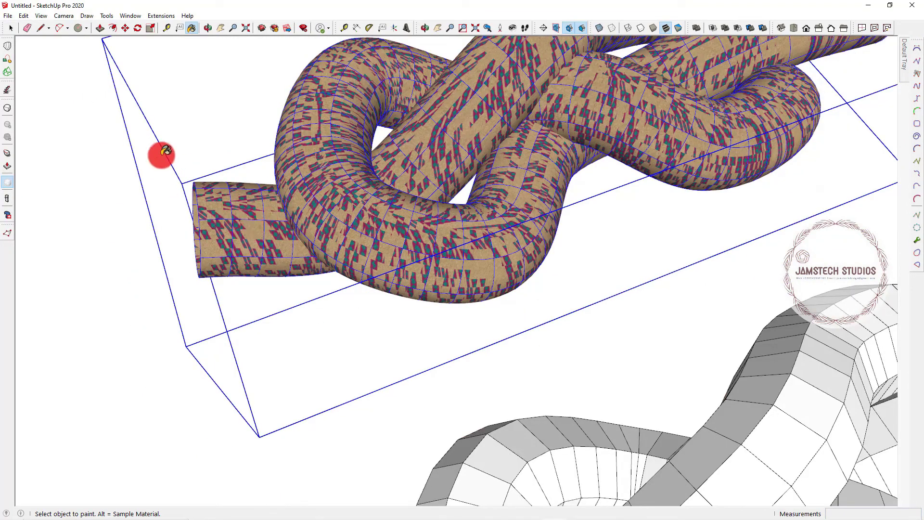
{"action": "left_click", "coordinate": [10, 29]}
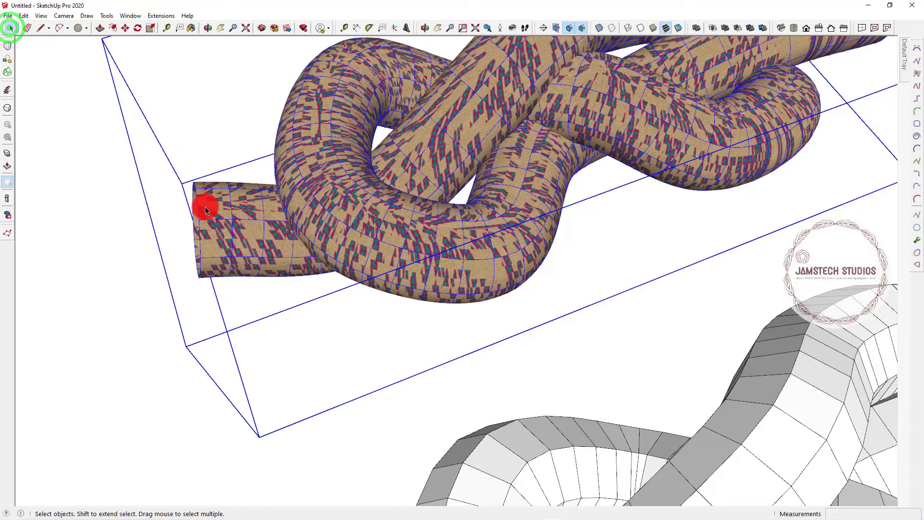
{"action": "scroll", "coordinate": [221, 233], "scroll_direction": "up", "scroll_amount": 1}
{"action": "left_click", "coordinate": [220, 233]}
{"action": "middle_click_drag", "start_coordinate": [278, 271], "coordinate": [278, 248]}
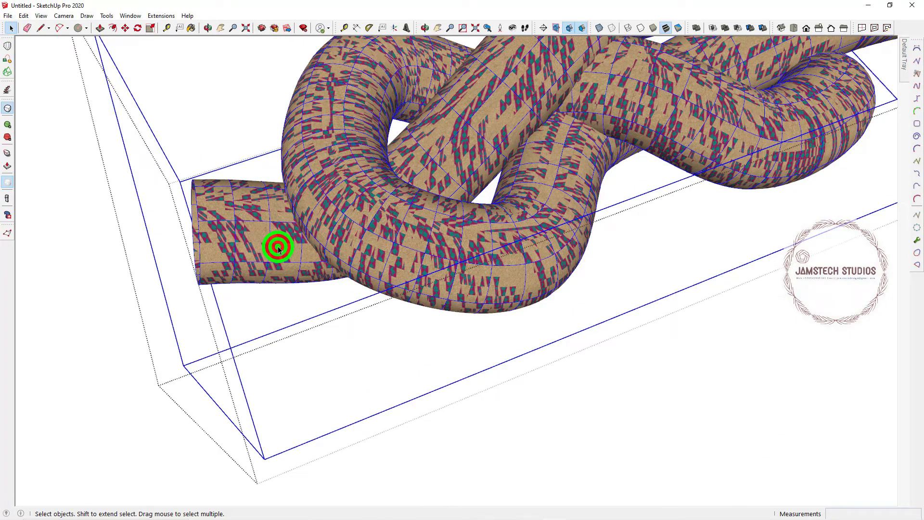
{"action": "left_click", "coordinate": [296, 250]}
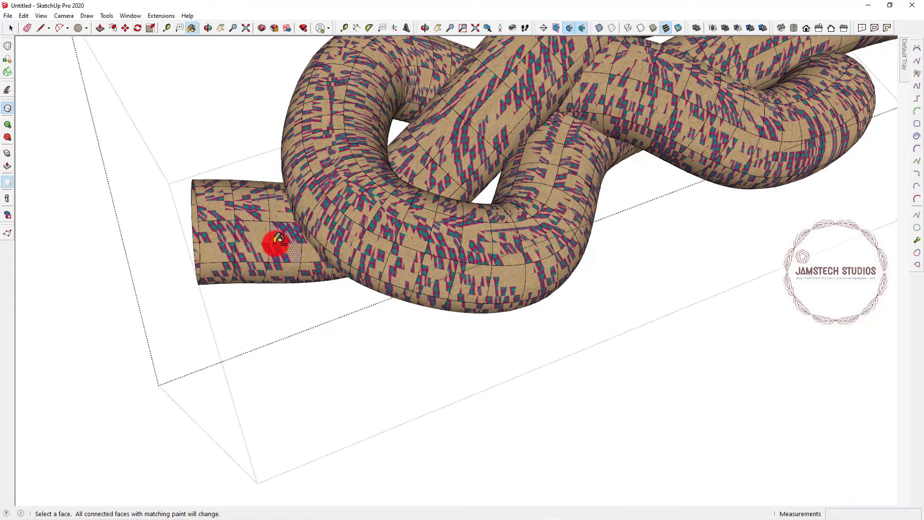
Select the whole tube with Ctrl+A and bring up the toolbar list.
{"action": "key", "text": "ctrl+a"}
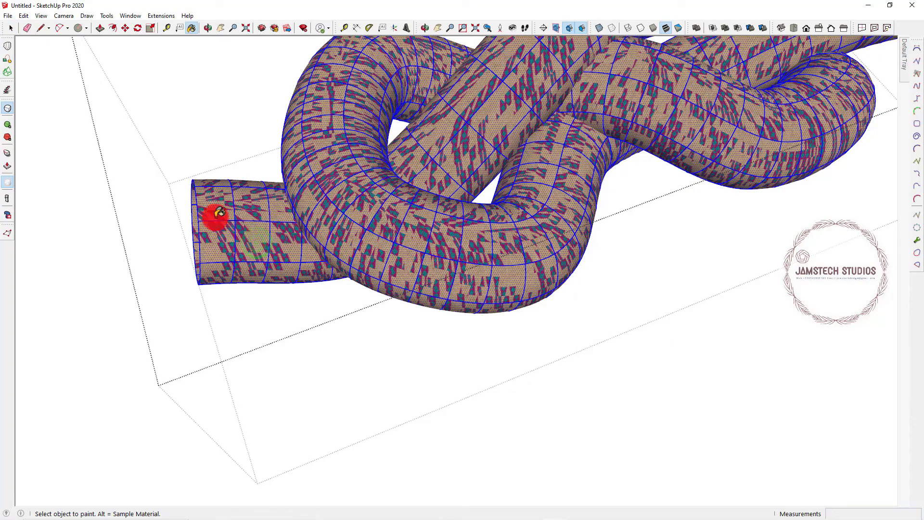
{"action": "left_click", "coordinate": [11, 29]}
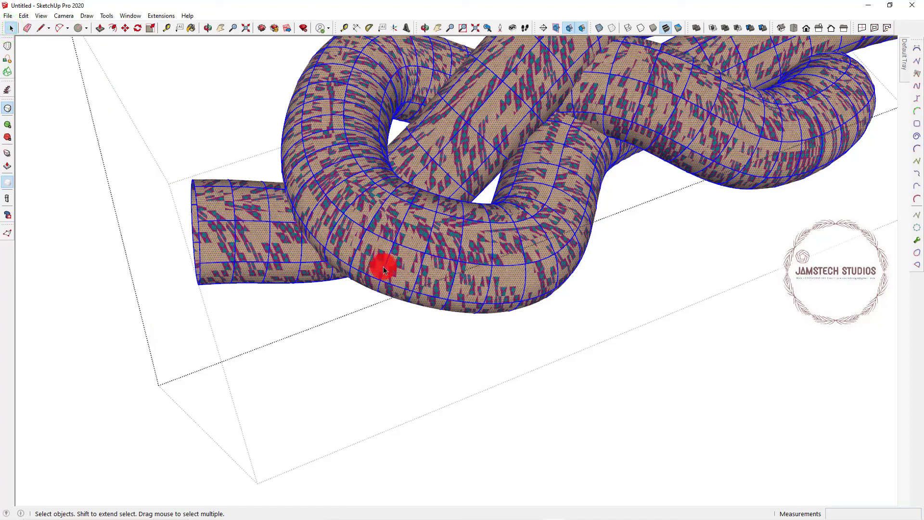
{"action": "right_click", "coordinate": [11, 234]}
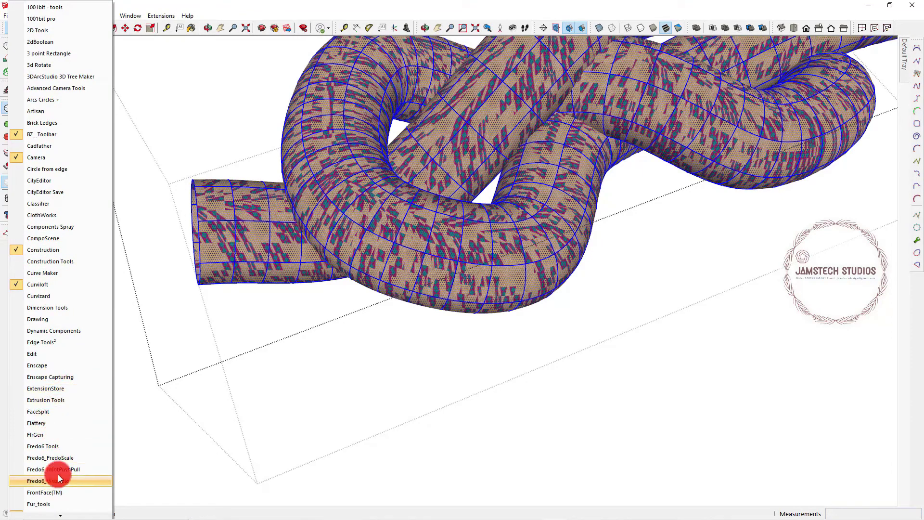
Enable the Fredo6_Tools toolbar, launch ThruPaint from Fredo Tools and choose its paint mode.
{"action": "left_click", "coordinate": [52, 447]}
{"action": "left_click", "coordinate": [83, 114]}
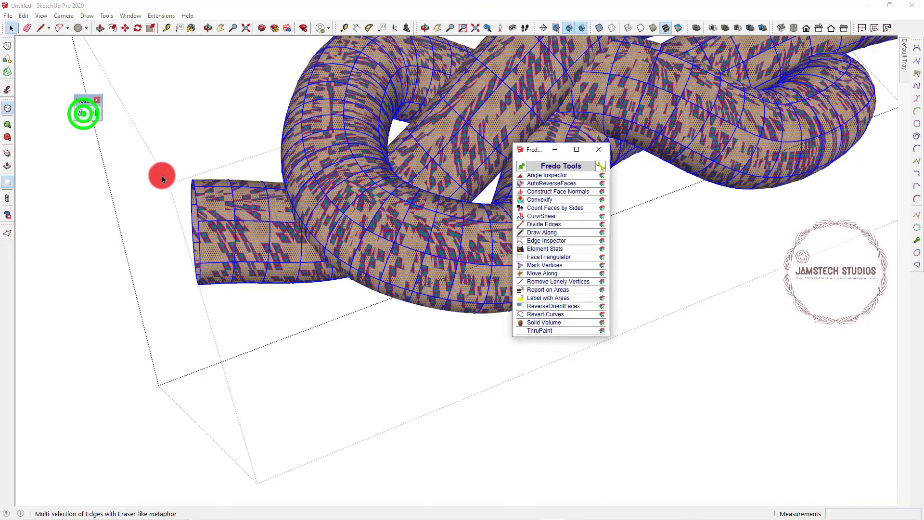
{"action": "left_click", "coordinate": [544, 332]}
{"action": "left_click", "coordinate": [228, 53]}
{"action": "scroll", "coordinate": [238, 223], "scroll_direction": "up", "scroll_amount": 3}
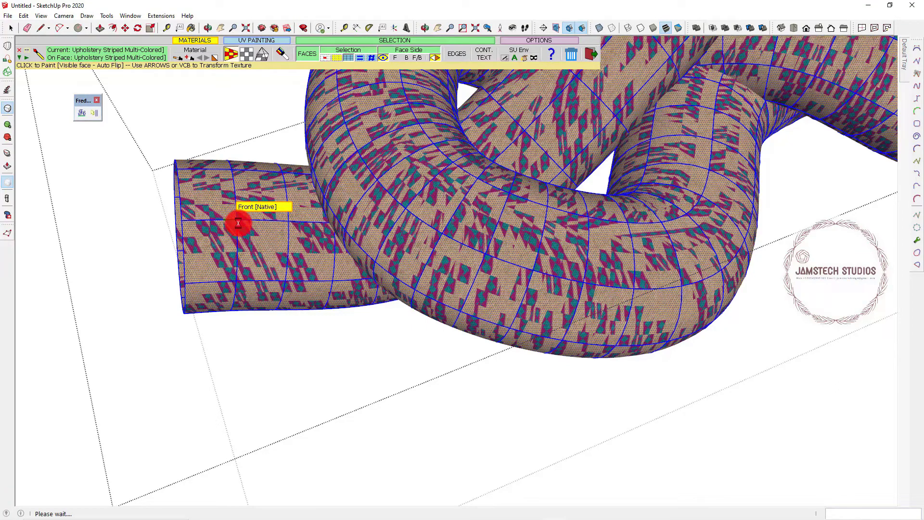
Repaint the tube with ThruPaint so the fabric stripes follow the tube lengthwise.
{"action": "left_click_drag", "start_coordinate": [239, 232], "coordinate": [237, 306]}
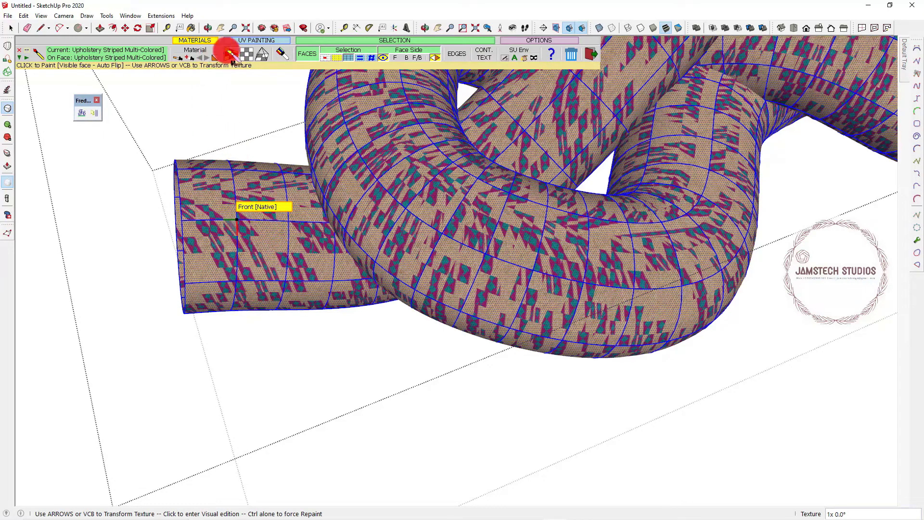
{"action": "left_click", "coordinate": [246, 54]}
{"action": "middle_click_drag", "start_coordinate": [252, 89], "coordinate": [285, 333]}
{"action": "double_click", "coordinate": [233, 324]}
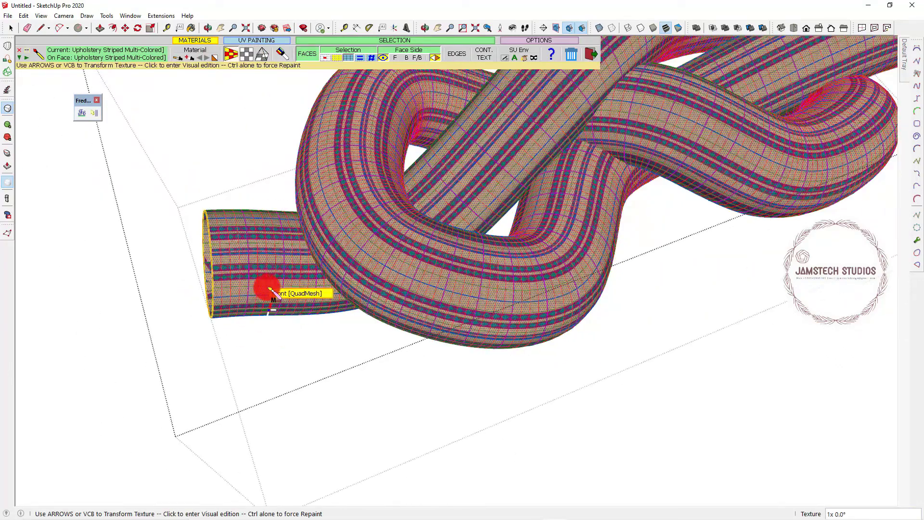
{"action": "middle_click_drag", "start_coordinate": [268, 233], "coordinate": [275, 250]}
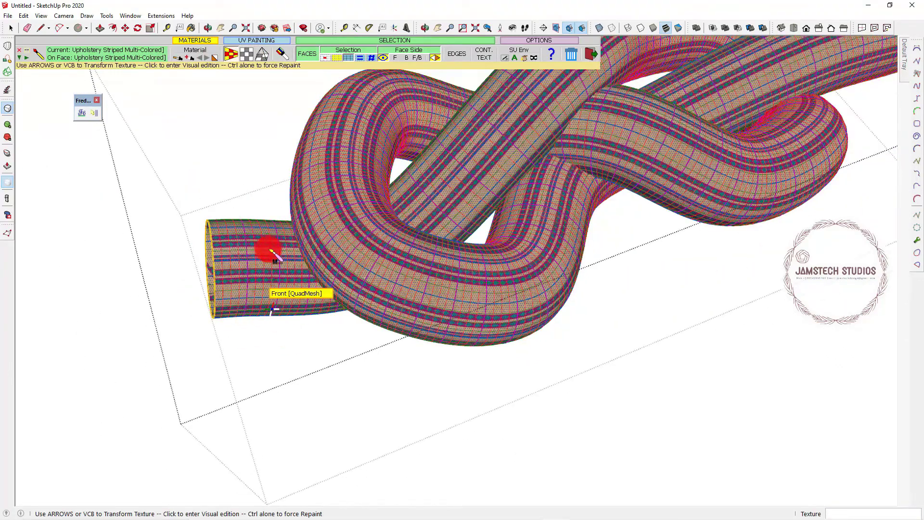
{"action": "scroll", "coordinate": [271, 231], "scroll_direction": "up", "scroll_amount": 2}
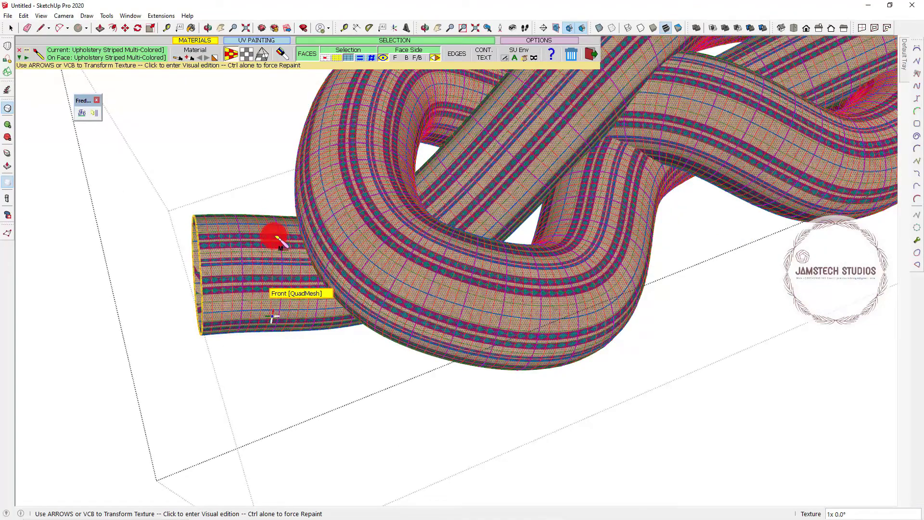
{"action": "middle_click_drag", "start_coordinate": [278, 238], "coordinate": [275, 233]}
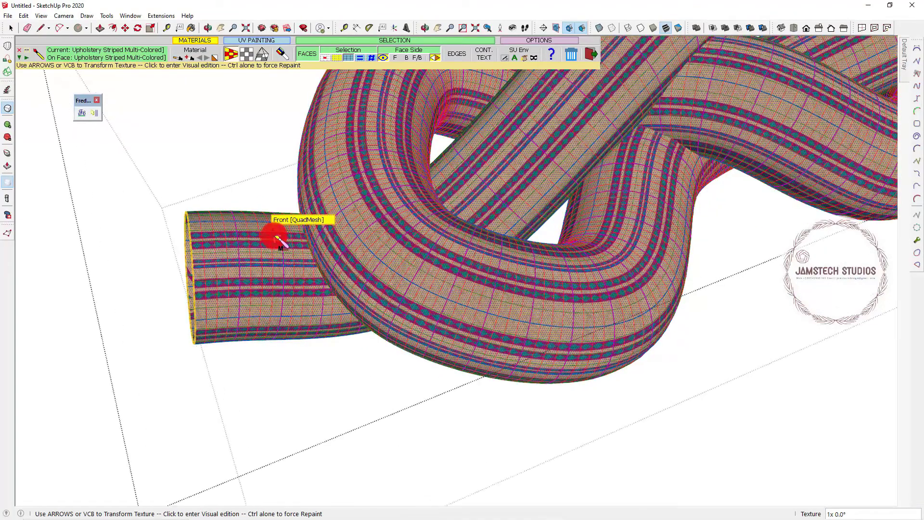
{"action": "scroll", "coordinate": [275, 237], "scroll_direction": "up", "scroll_amount": 2}
In visual texture editing, scale the fabric to about 1.6x, then exit ThruPaint.
{"action": "left_click", "coordinate": [259, 255]}
{"action": "left_click", "coordinate": [256, 254]}
{"action": "left_click_drag", "start_coordinate": [221, 224], "coordinate": [221, 250]}
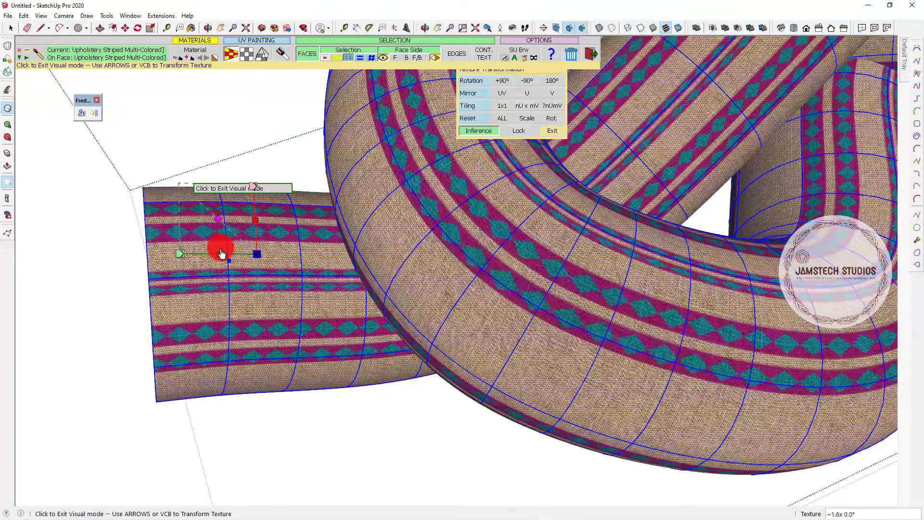
{"action": "scroll", "coordinate": [247, 282], "scroll_direction": "down", "scroll_amount": 3}
{"action": "scroll", "coordinate": [247, 284], "scroll_direction": "down", "scroll_amount": 5}
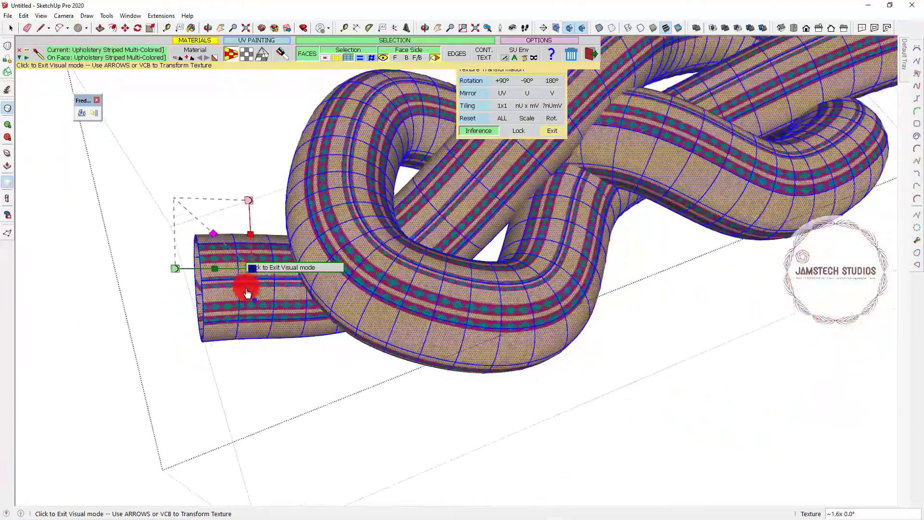
{"action": "left_click", "coordinate": [591, 54]}
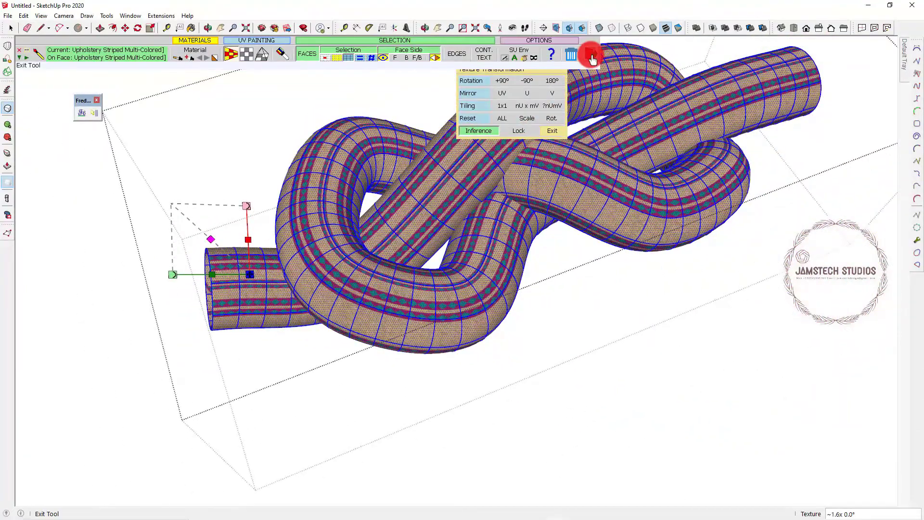
{"action": "middle_click_drag", "start_coordinate": [529, 141], "coordinate": [273, 270]}
{"action": "left_click", "coordinate": [12, 28]}
{"action": "left_click", "coordinate": [65, 168]}
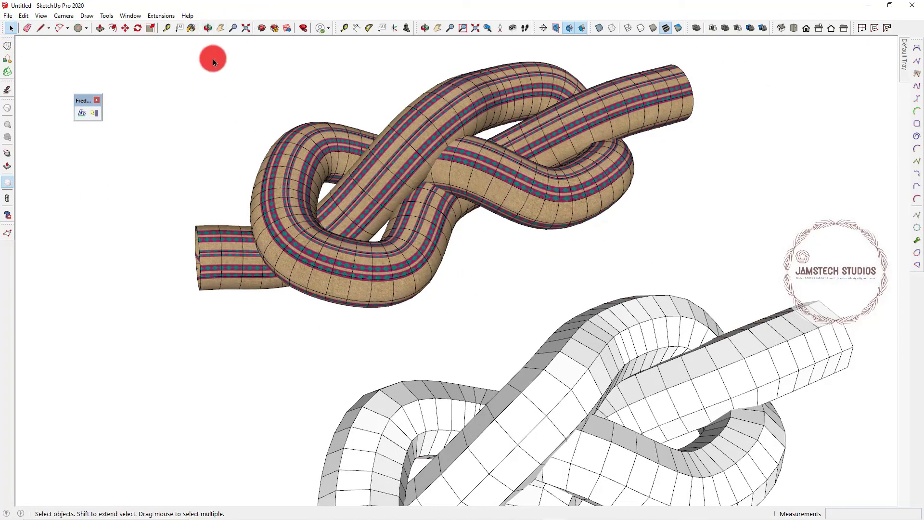
{"action": "left_click", "coordinate": [208, 27]}
{"action": "left_click_drag", "start_coordinate": [346, 192], "coordinate": [232, 327]}
{"action": "left_click_drag", "start_coordinate": [467, 159], "coordinate": [377, 120]}
{"action": "left_click_drag", "start_coordinate": [490, 213], "coordinate": [309, 215]}
{"action": "left_click", "coordinate": [12, 28]}
{"action": "left_click", "coordinate": [493, 297]}
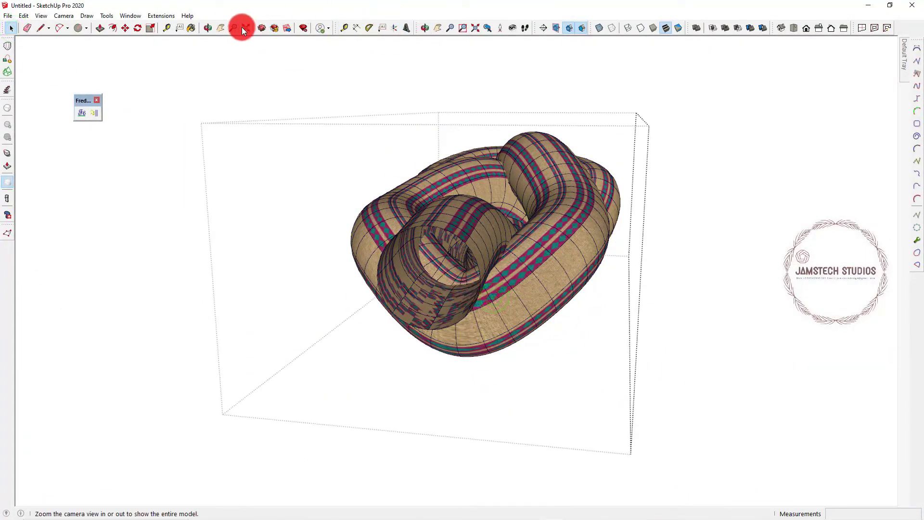
{"action": "left_click", "coordinate": [214, 30]}
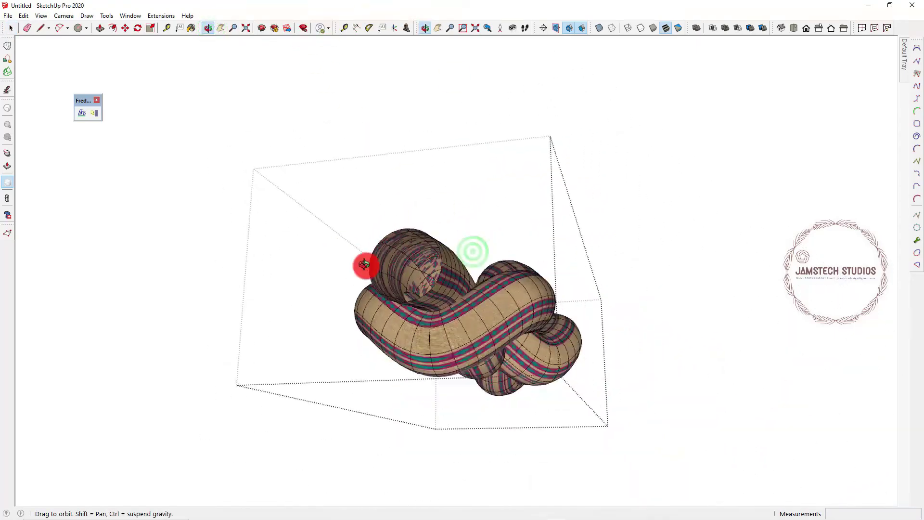